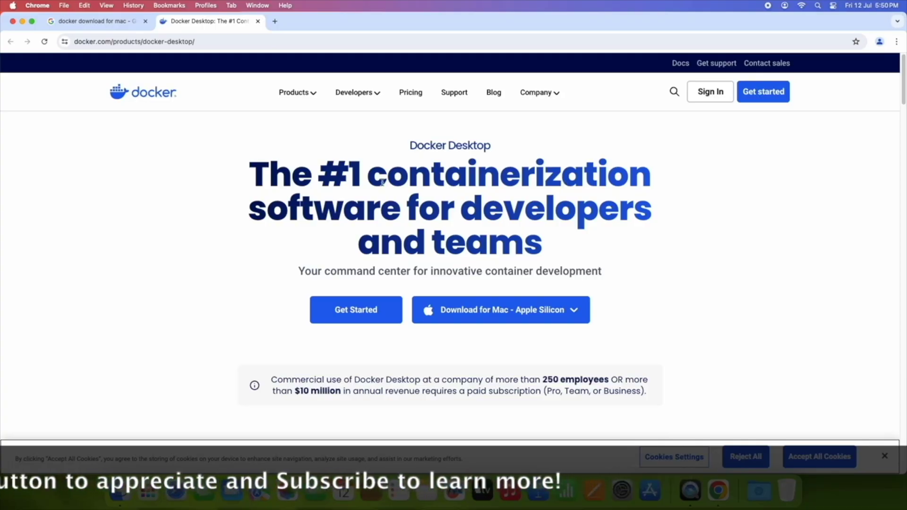
left_click_drag(387, 172, 495, 276)
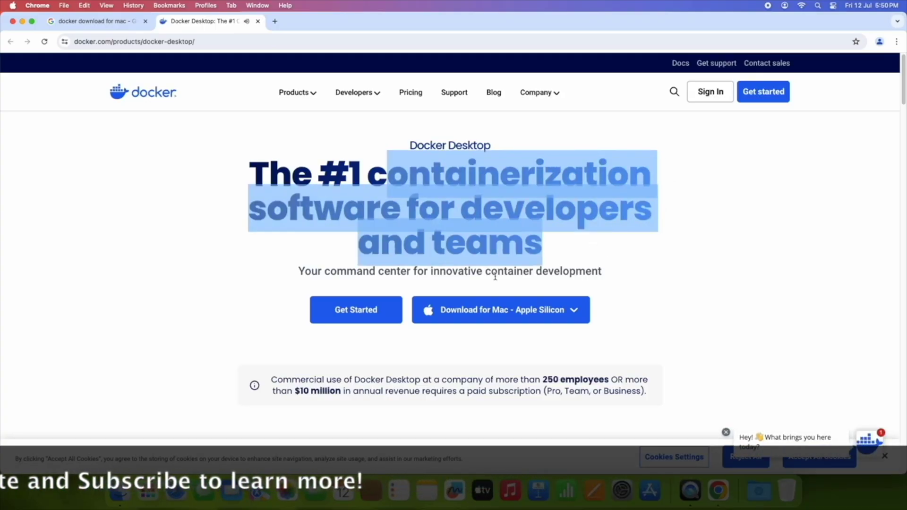
left_click(546, 250)
- Download the Docker Desktop installer for Mac with Apple Silicon and check the browser's downloads
mouse_move(410, 313)
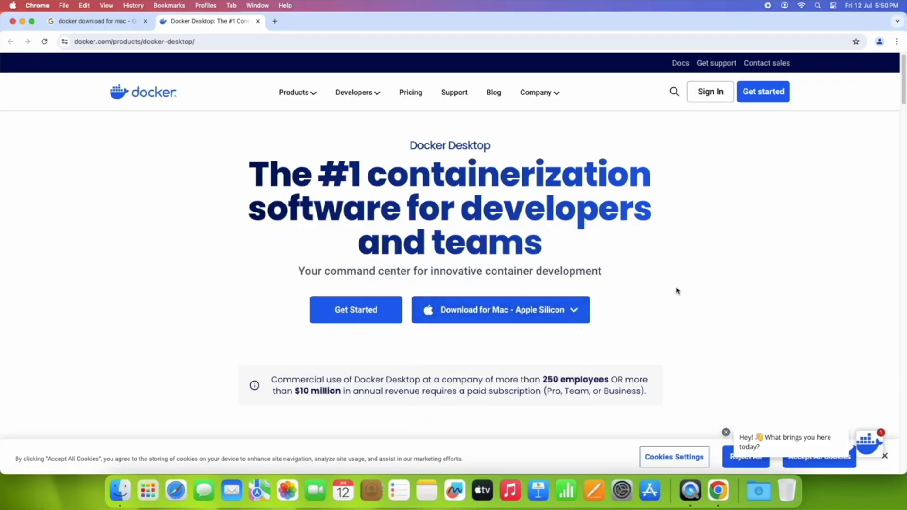
mouse_move(533, 312)
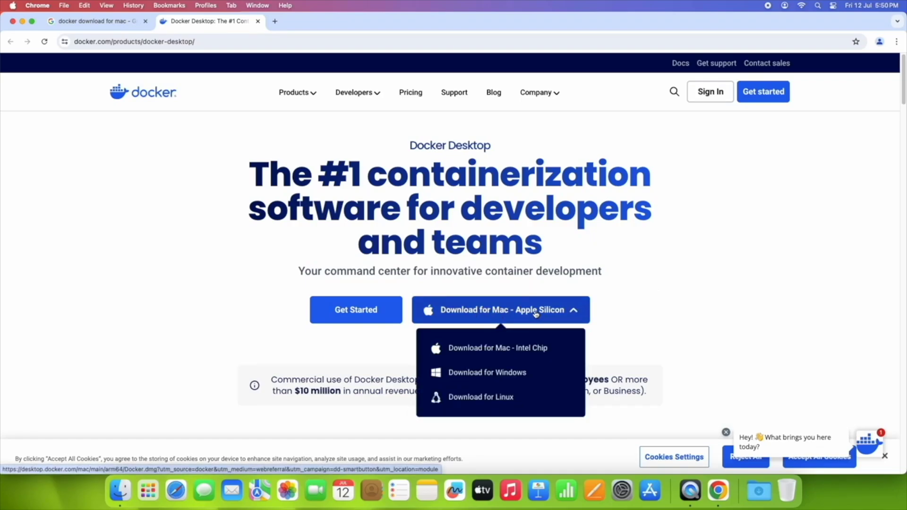
left_click(536, 314)
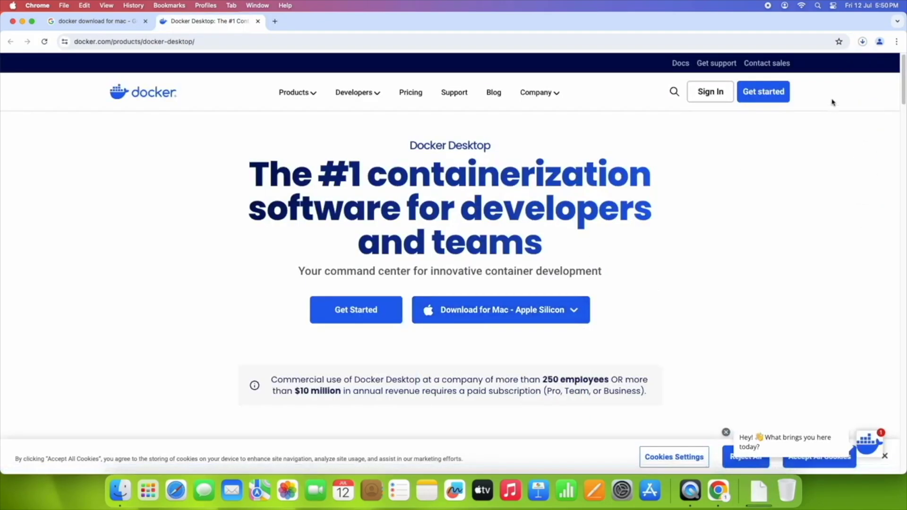
left_click(862, 42)
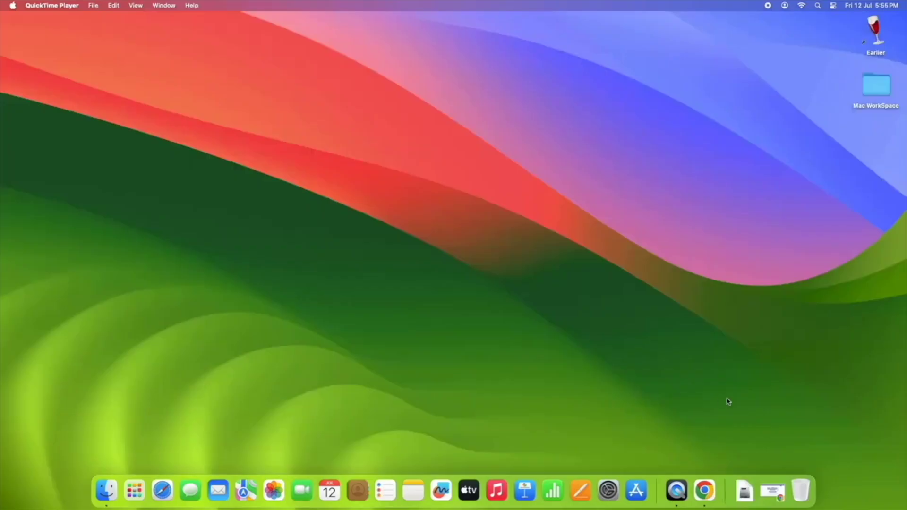
- Show the Downloads folder in Finder, try to open Docker.dmg, and dismiss the security alert
left_click(751, 488)
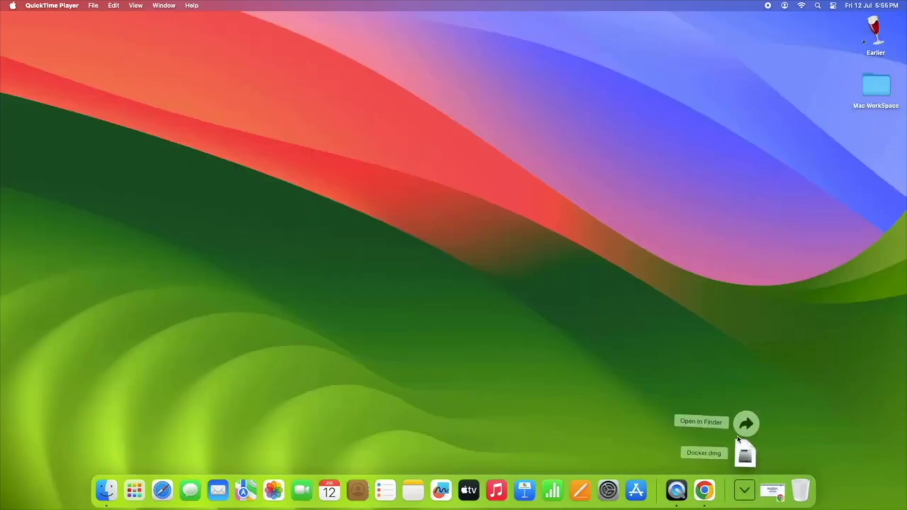
left_click(746, 424)
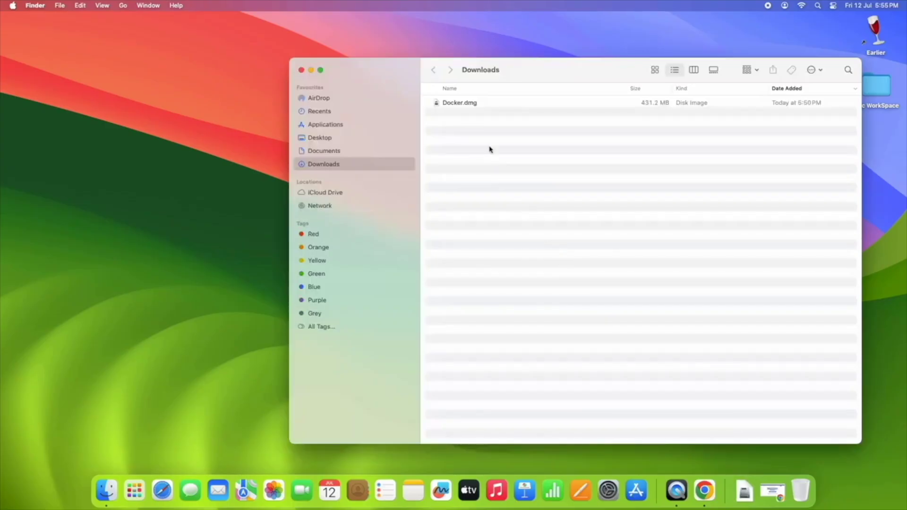
left_click(474, 107)
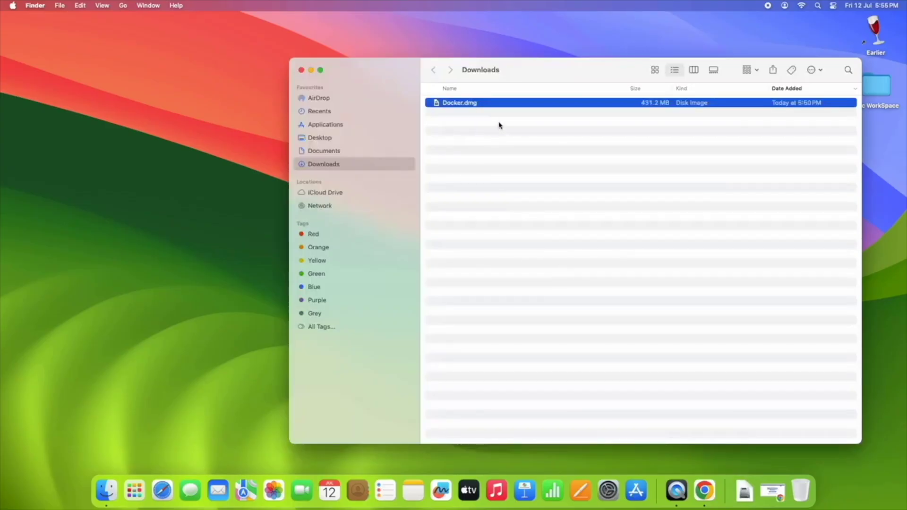
double_click(460, 103)
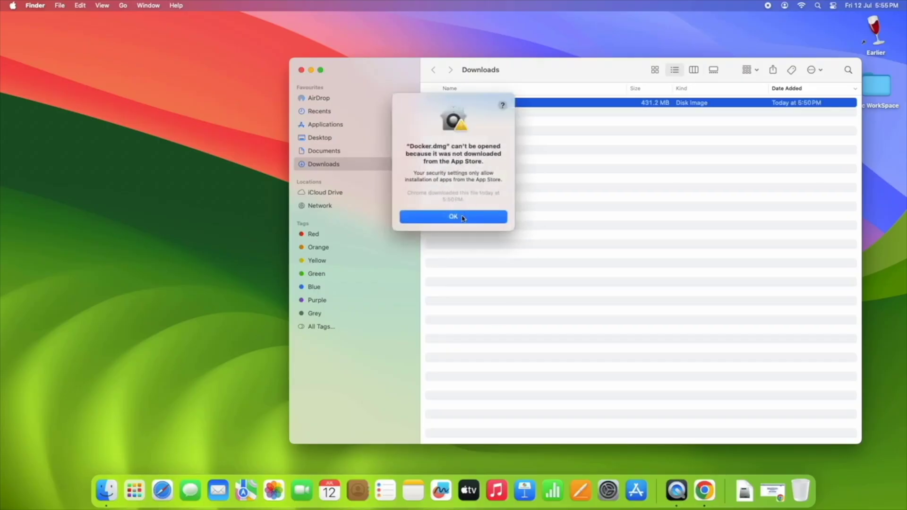
left_click(462, 218)
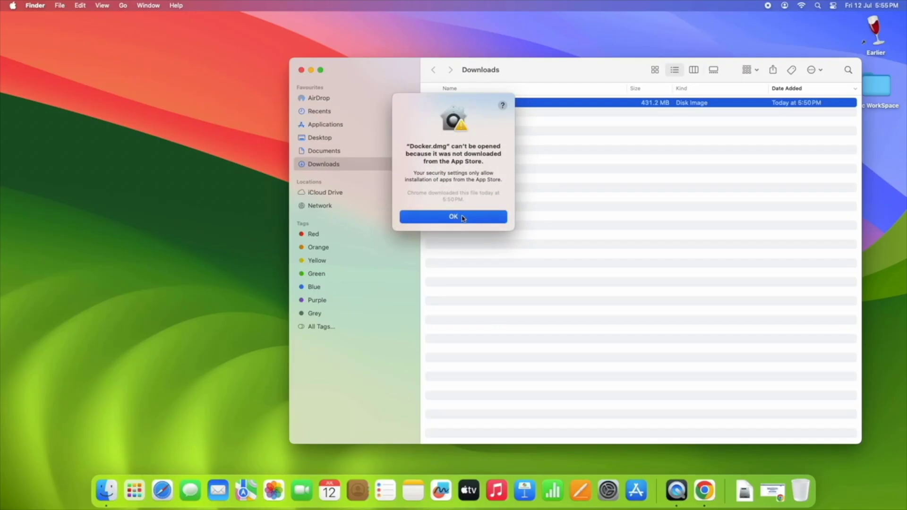
left_click(463, 218)
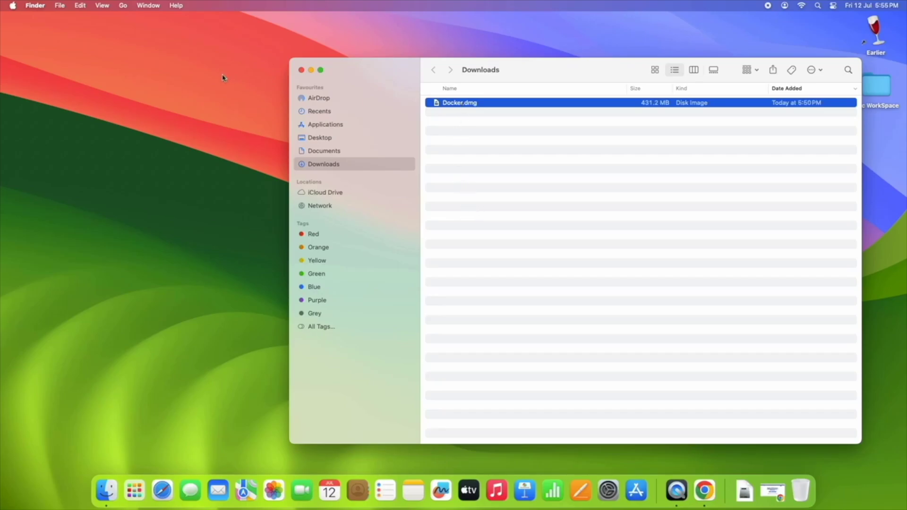
- Open System Settings and go to the Security section of Privacy & Security
left_click(14, 6)
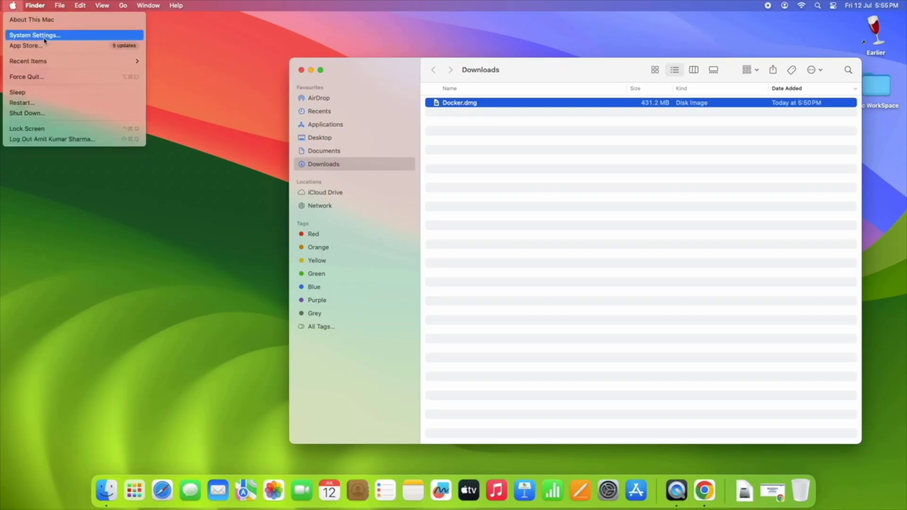
left_click(44, 38)
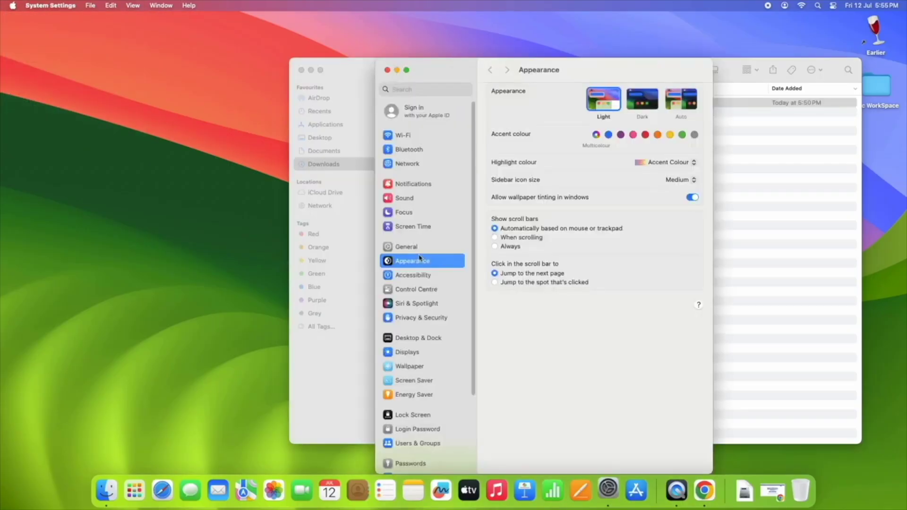
left_click(435, 323)
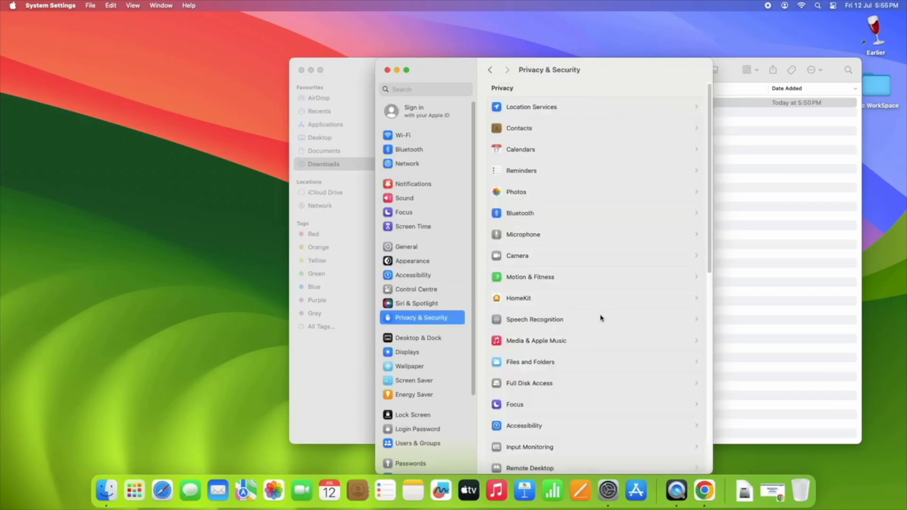
left_click_drag(714, 275, 708, 451)
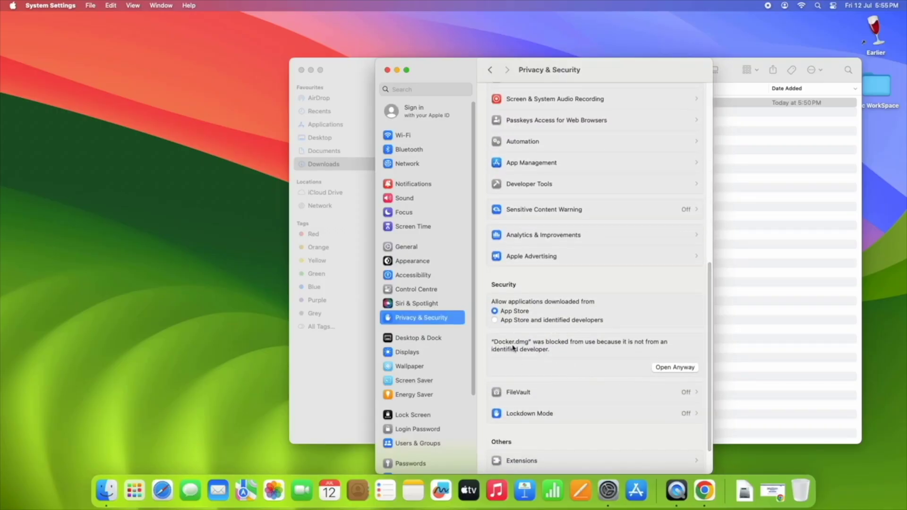
- Allow the blocked Docker.dmg to open anyway, authorising with the account password and confirming the opening
left_click(679, 367)
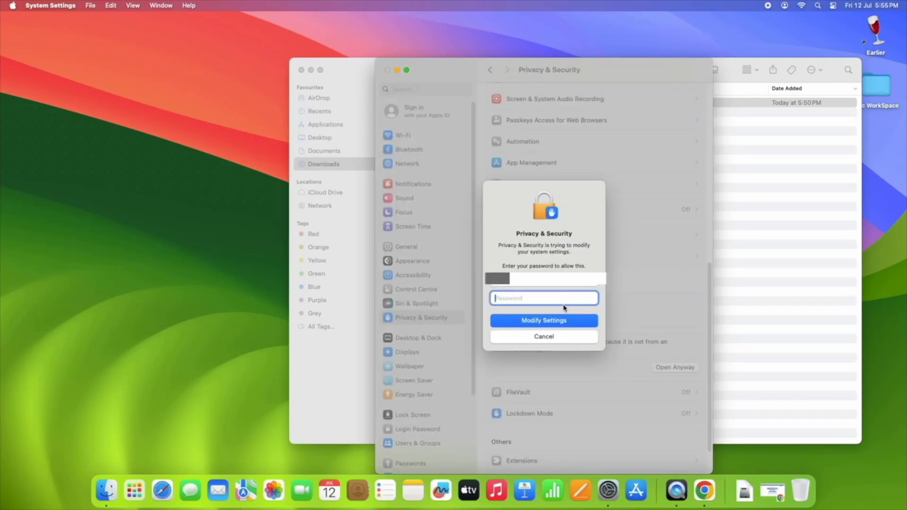
type("••")
key("Return")
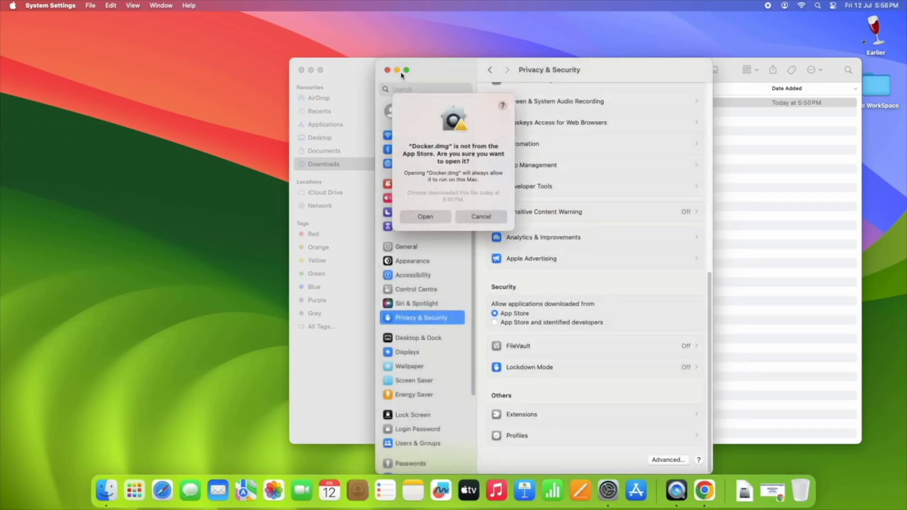
left_click(428, 220)
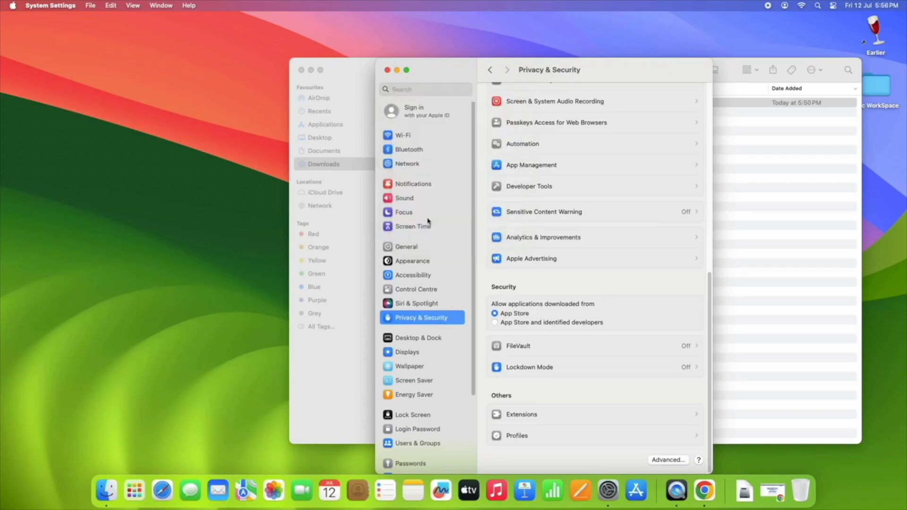
- Copy Docker from the mounted disk image into the Applications folder and close the open windows
left_click_drag(588, 79, 656, 115)
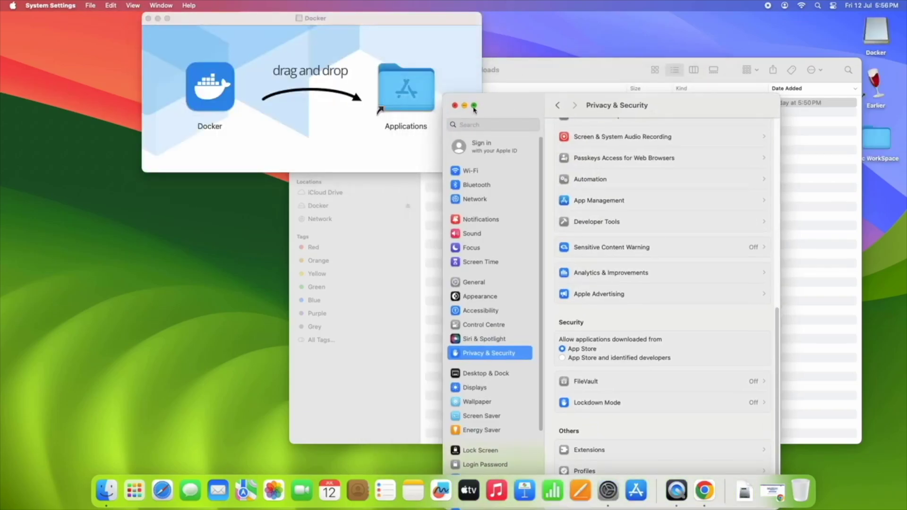
left_click(455, 106)
left_click_drag(394, 28, 501, 126)
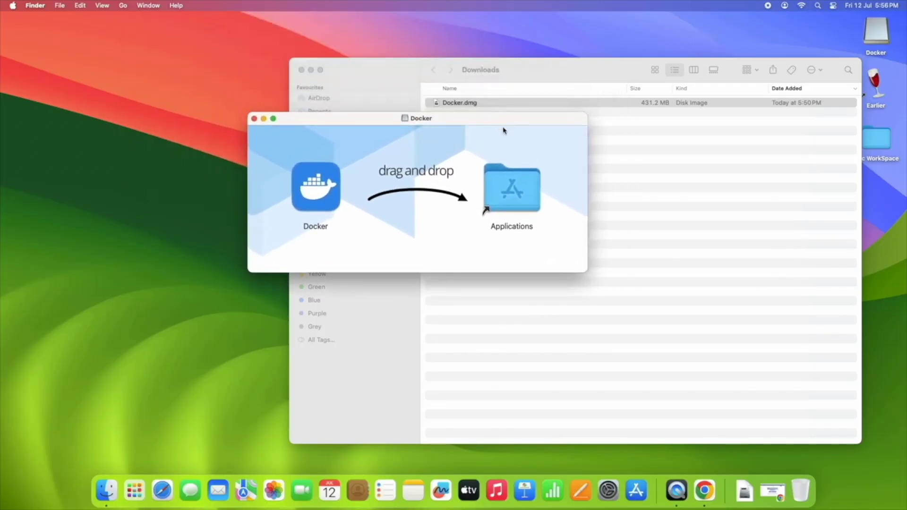
left_click_drag(328, 199, 522, 199)
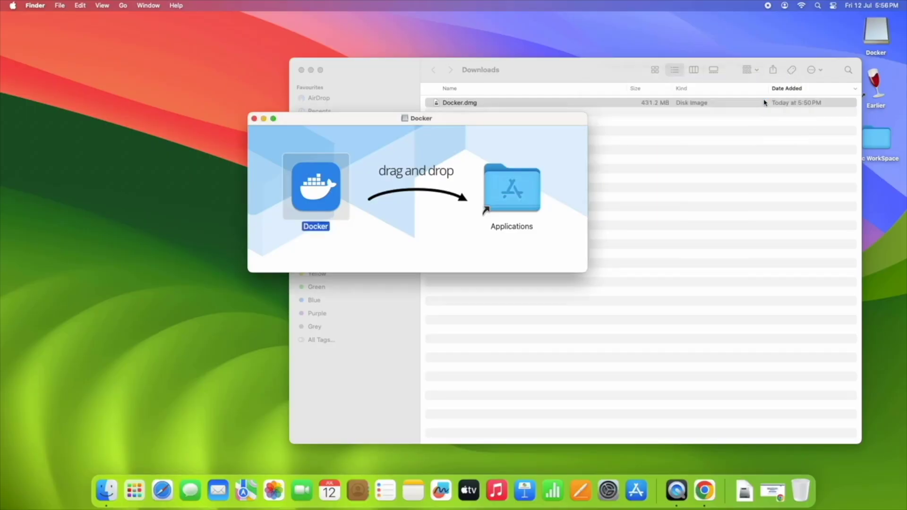
left_click(254, 119)
left_click(300, 70)
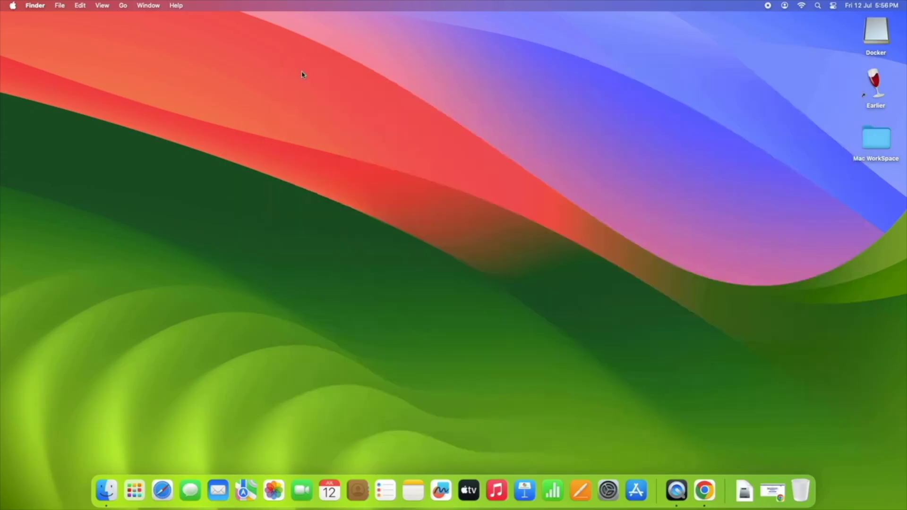
- Try to launch Docker from the Applications folder in Finder, then close the folder and dismiss the security alert
left_click(124, 6)
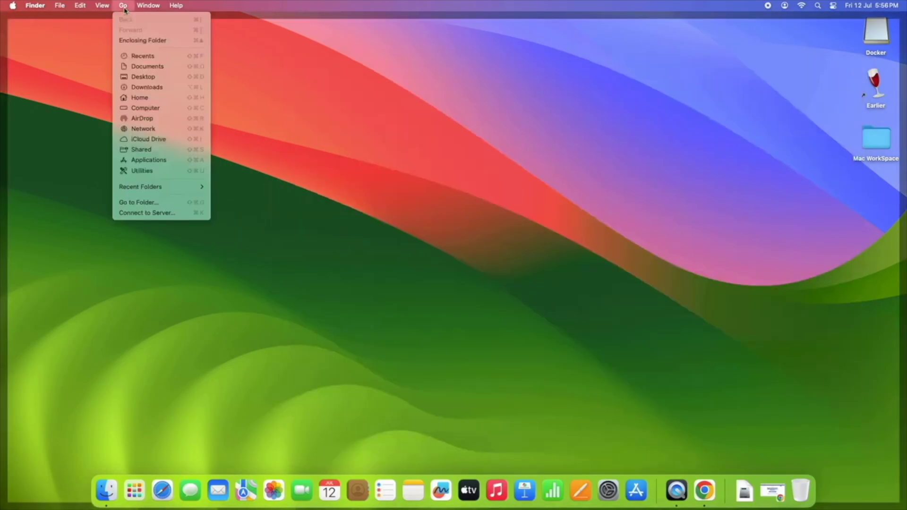
left_click(158, 161)
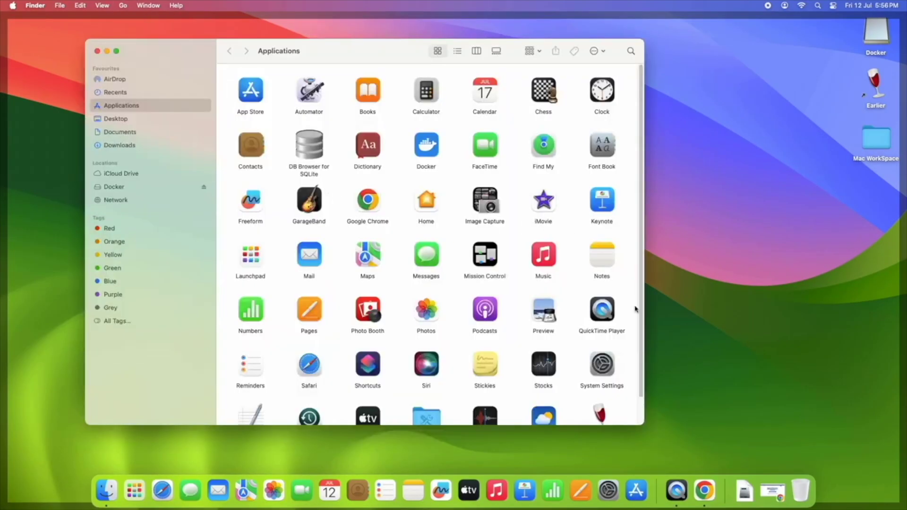
scroll(635, 312, "down", 2)
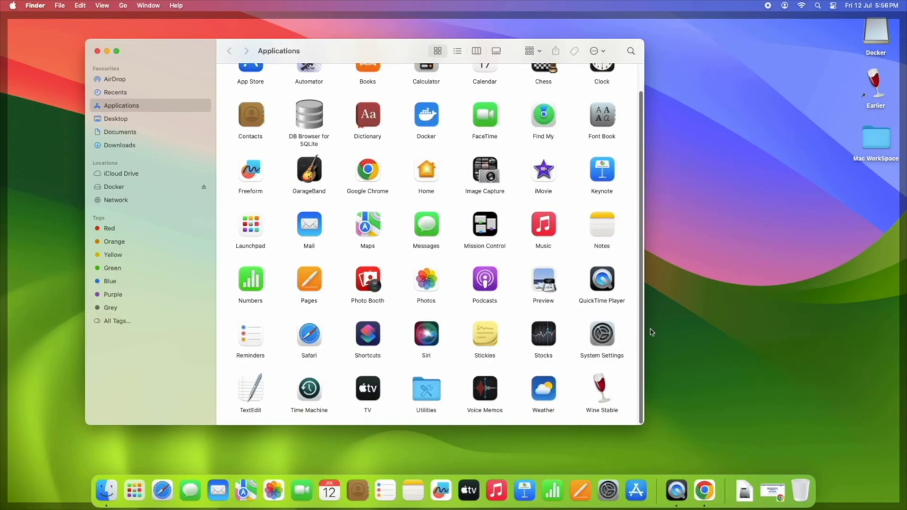
scroll(651, 337, "up", 2)
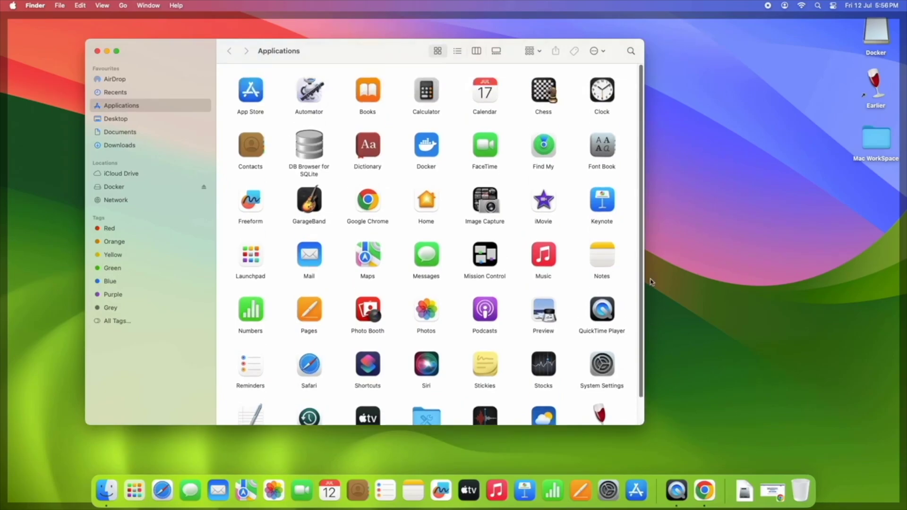
scroll(652, 283, "down", 2)
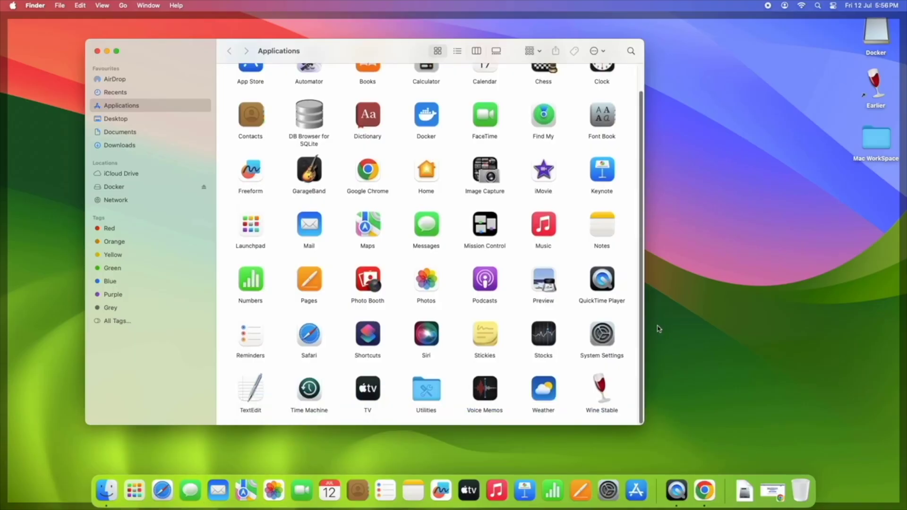
scroll(657, 321, "up", 1)
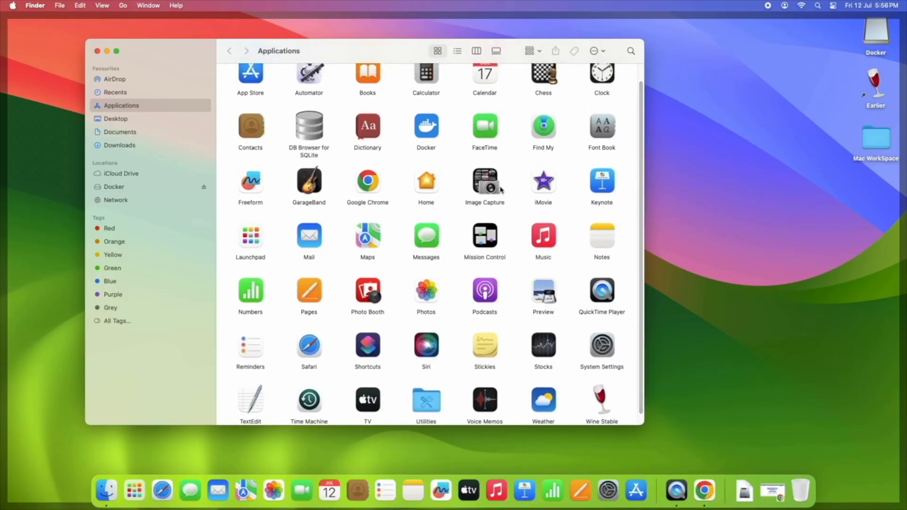
left_click(439, 134)
double_click(432, 135)
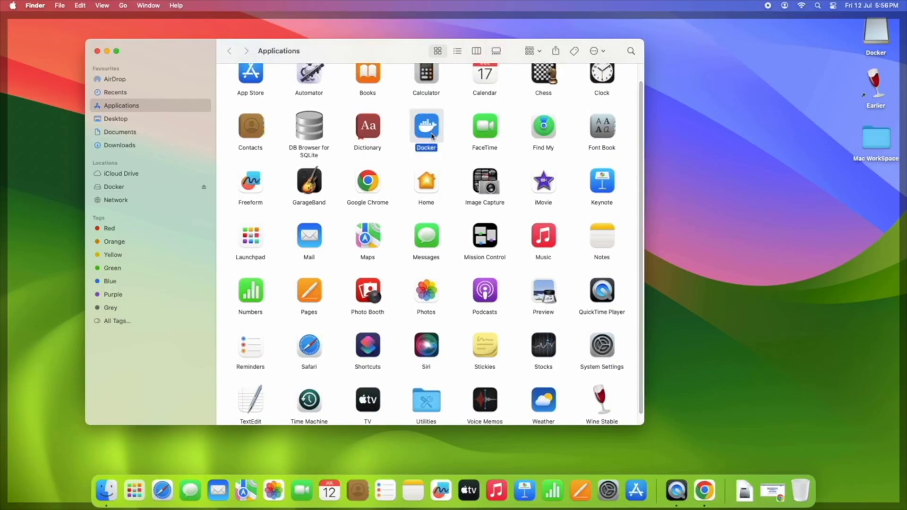
left_click(98, 52)
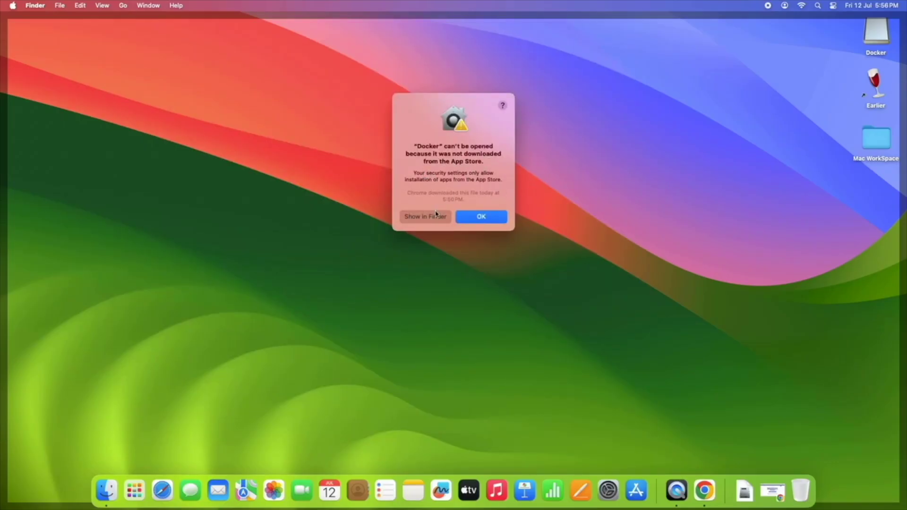
left_click(488, 223)
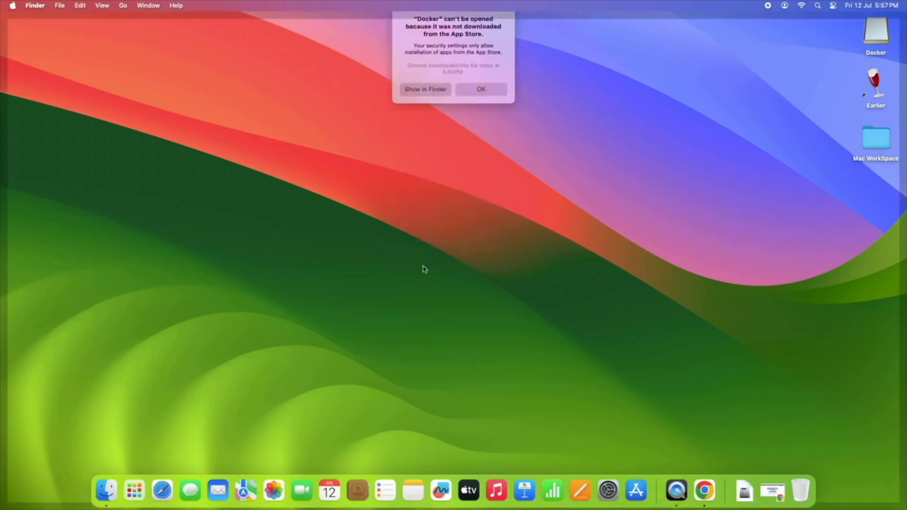
left_click(484, 220)
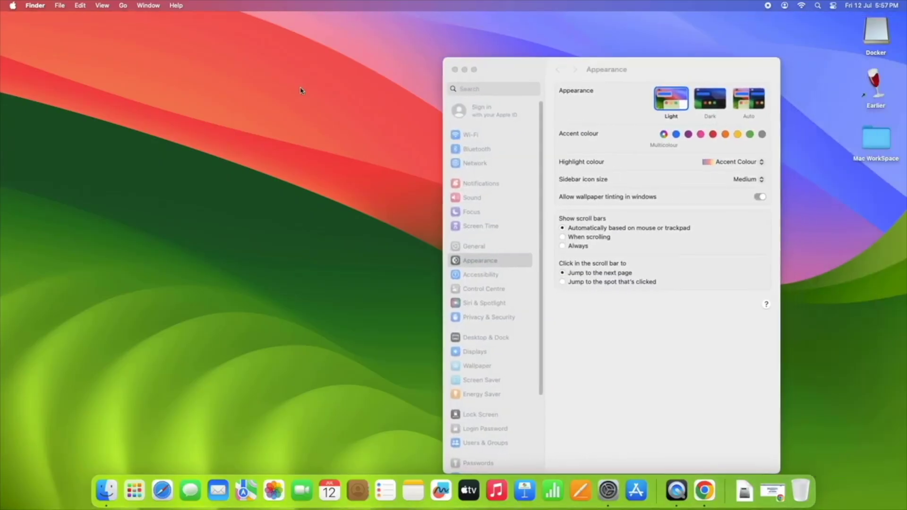
- Allow the blocked Docker app to open anyway under Privacy & Security, authorising with the account password, and close System Settings
left_click_drag(541, 268, 543, 329)
left_click(508, 248)
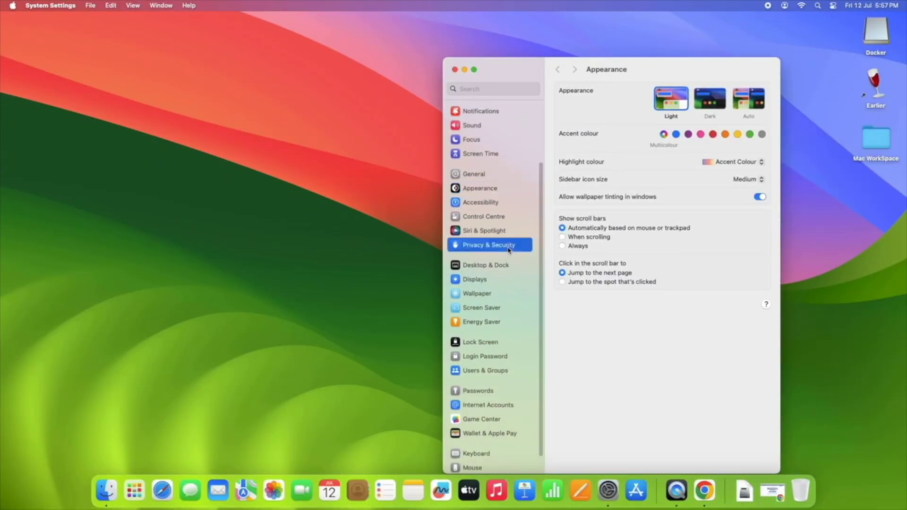
scroll(630, 311, "down", 10)
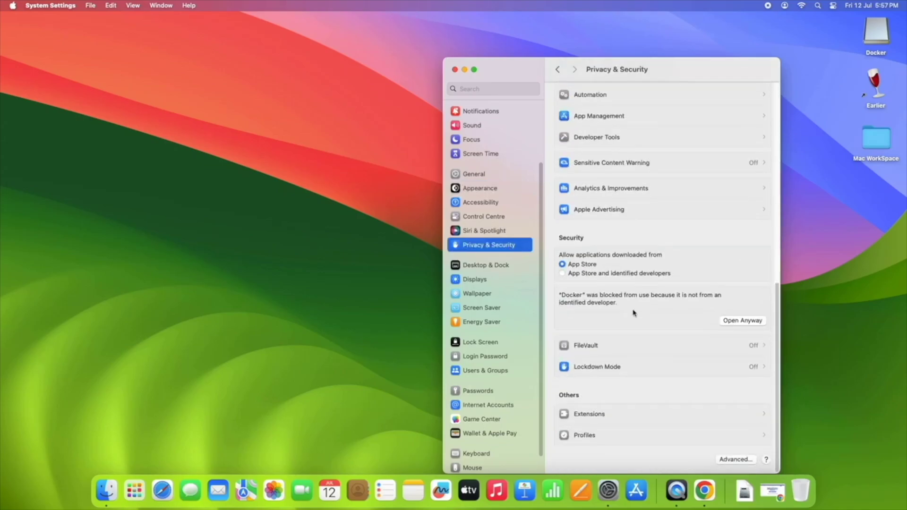
left_click(748, 322)
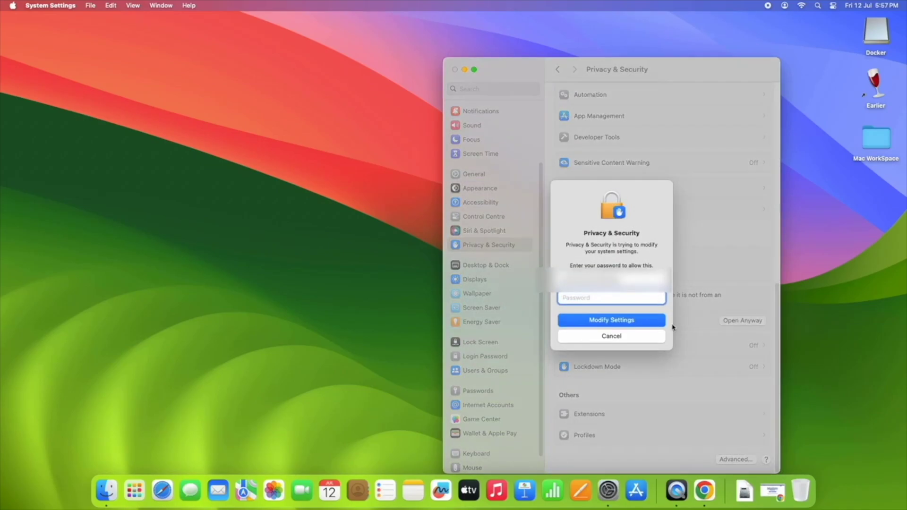
type("•••••")
left_click(609, 320)
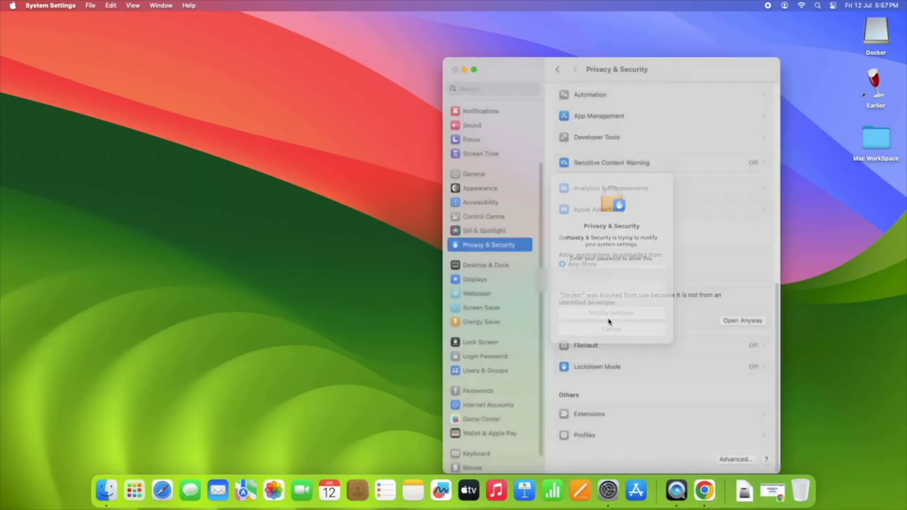
left_click(457, 209)
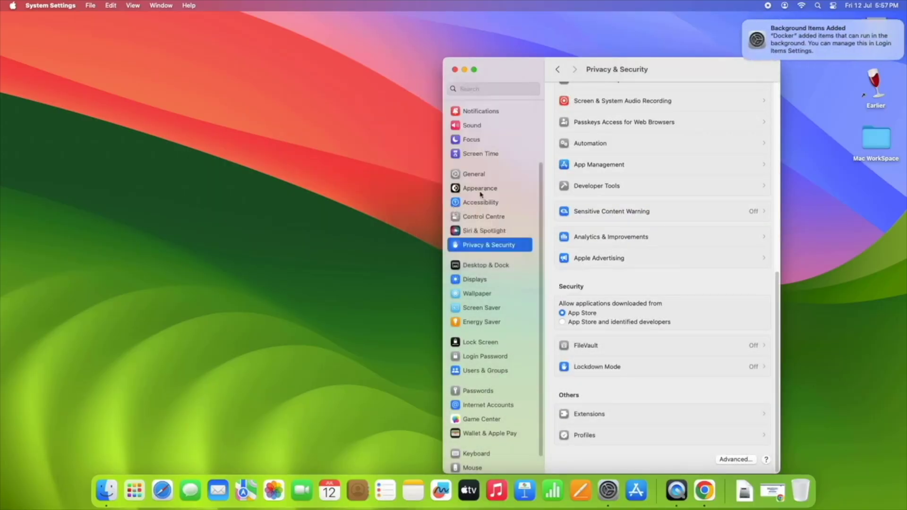
left_click(455, 70)
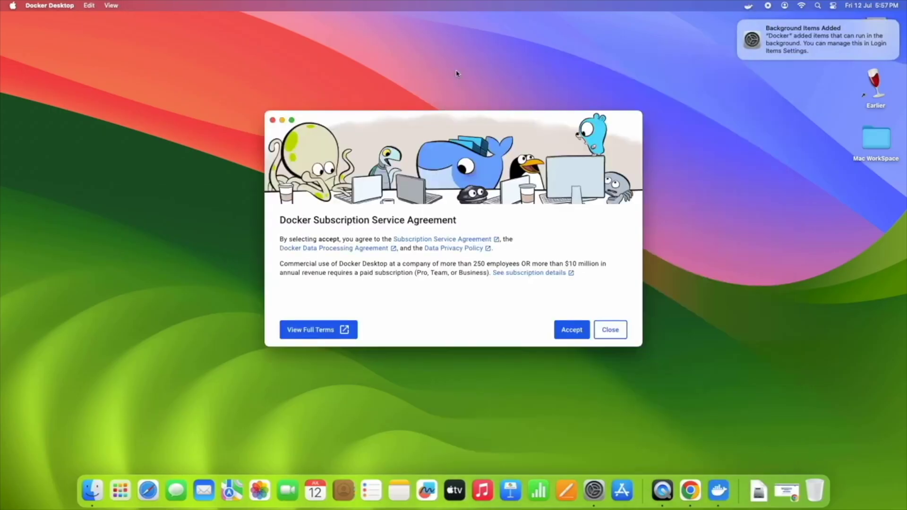
- Check Docker Desktop's engine status and available commands before accepting the service agreement
mouse_move(763, 55)
left_click(749, 6)
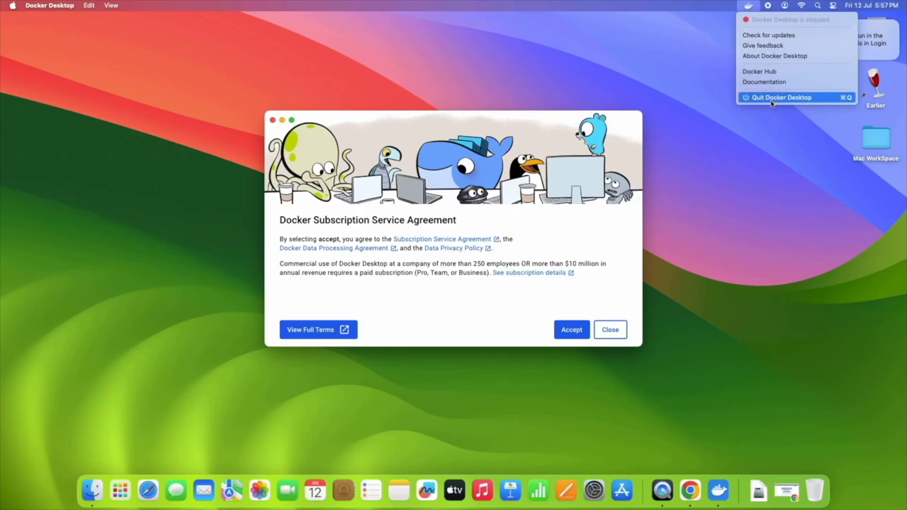
left_click(713, 49)
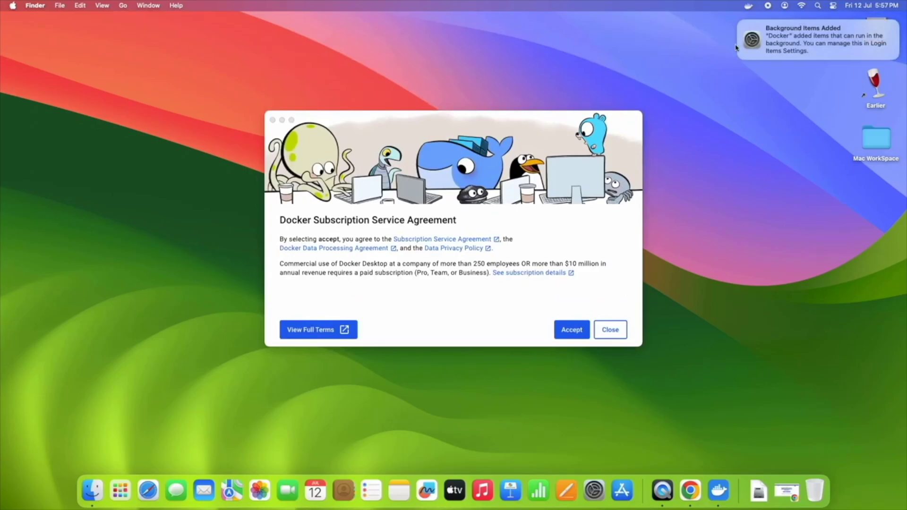
left_click(748, 7)
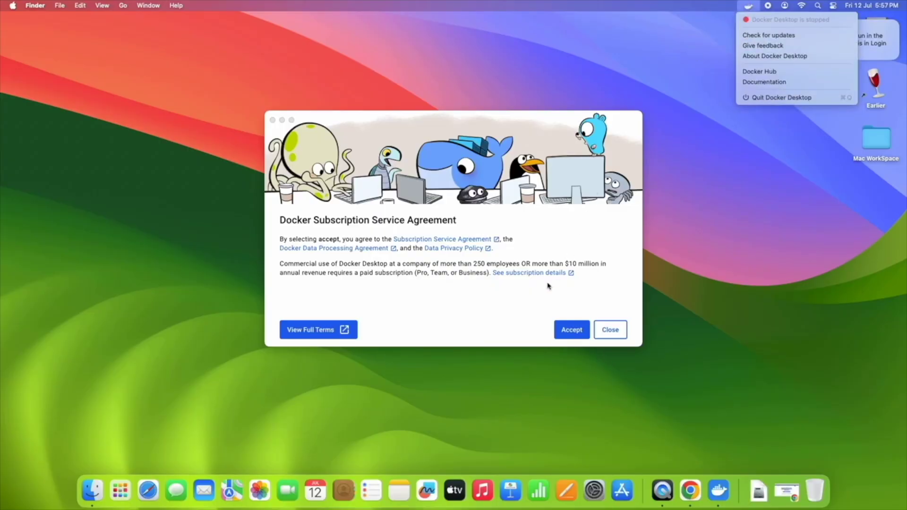
left_click(514, 303)
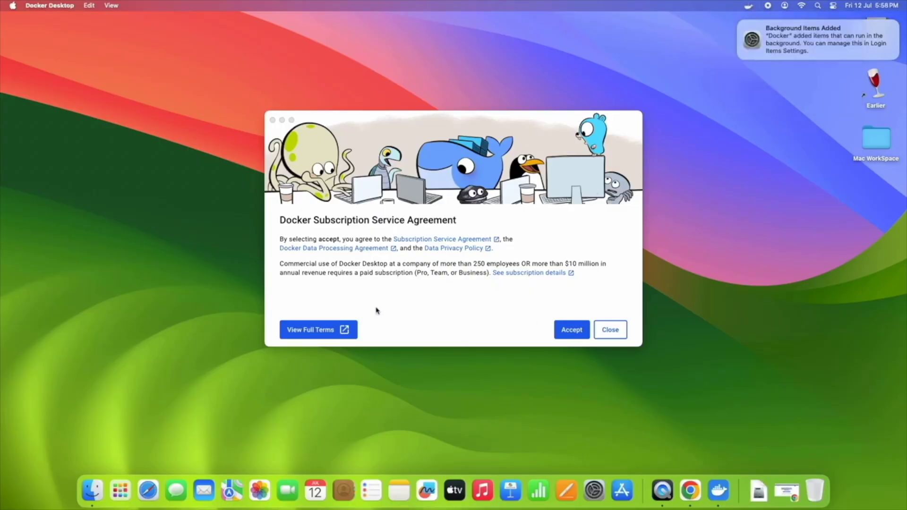
- Accept the Docker Subscription Service Agreement and finish setup with the recommended settings, authorising with the account password
left_click_drag(387, 122, 365, 119)
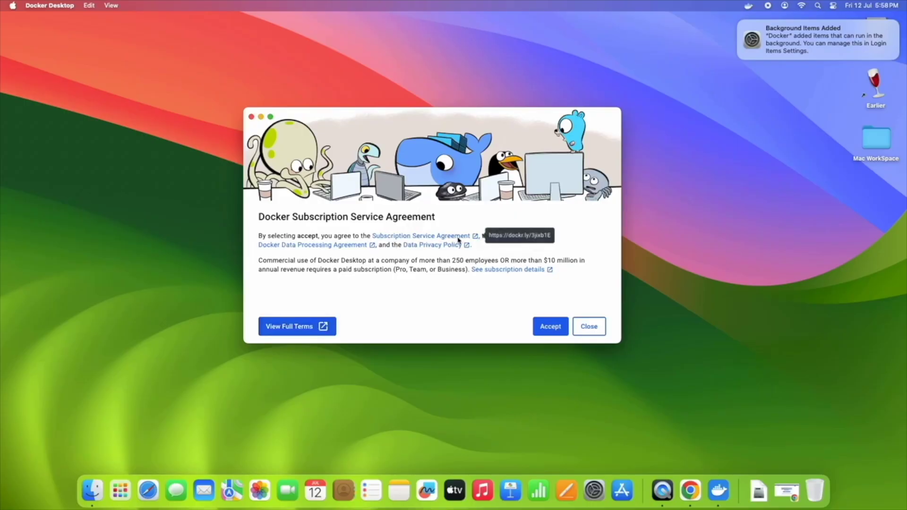
left_click(550, 329)
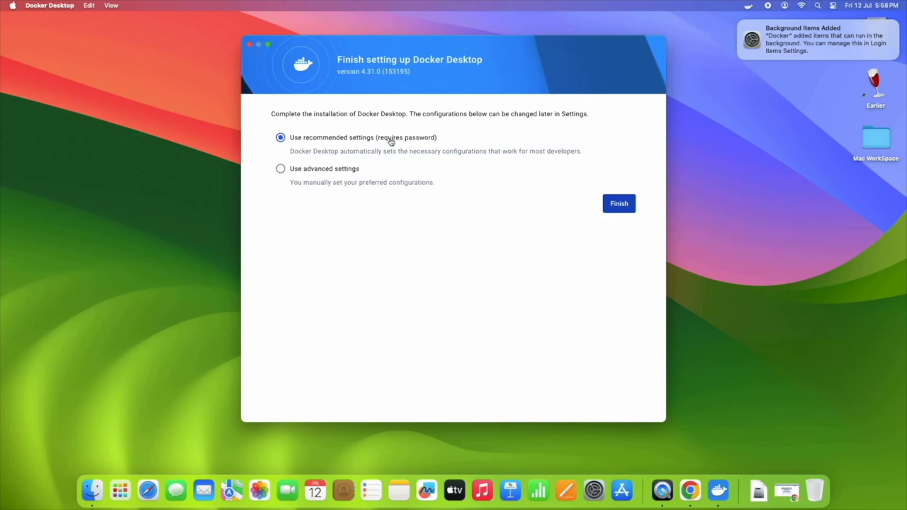
left_click(622, 207)
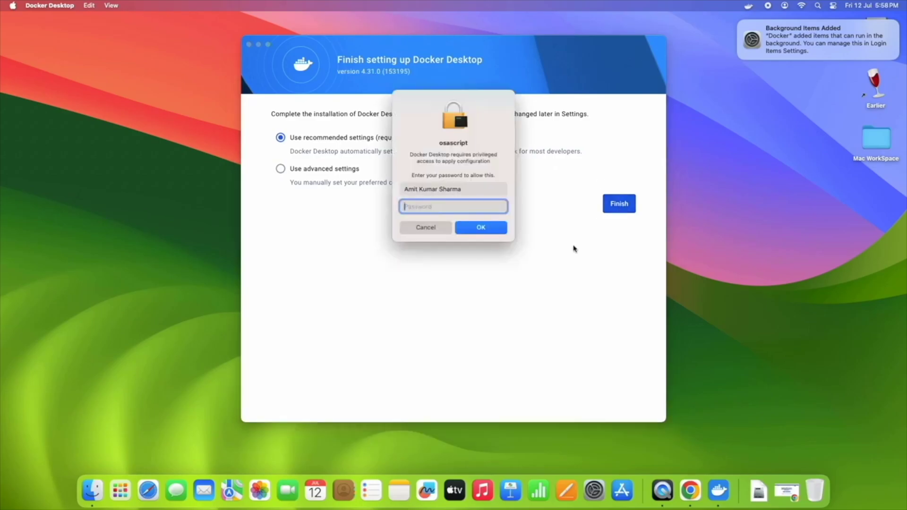
type("•••••••••••")
left_click(504, 229)
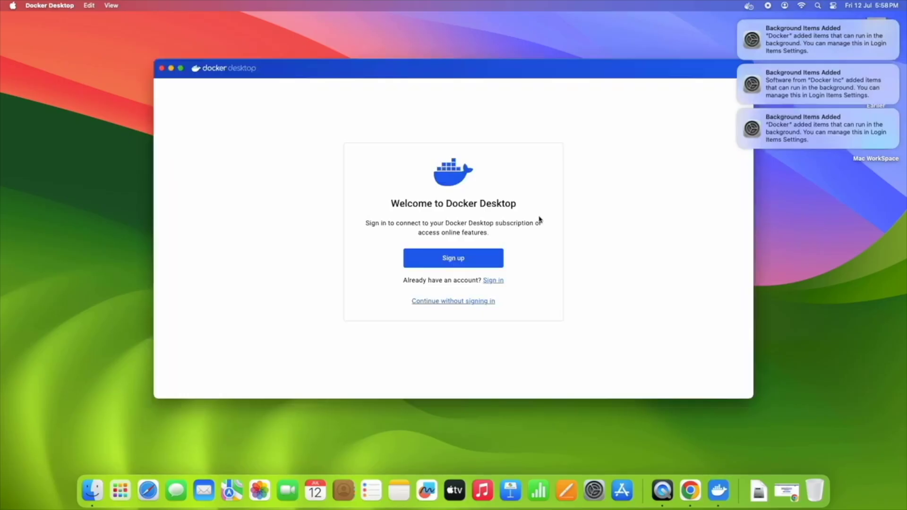
- Start the sign-up for a Docker account from the Docker Desktop welcome screen
left_click_drag(496, 76, 458, 77)
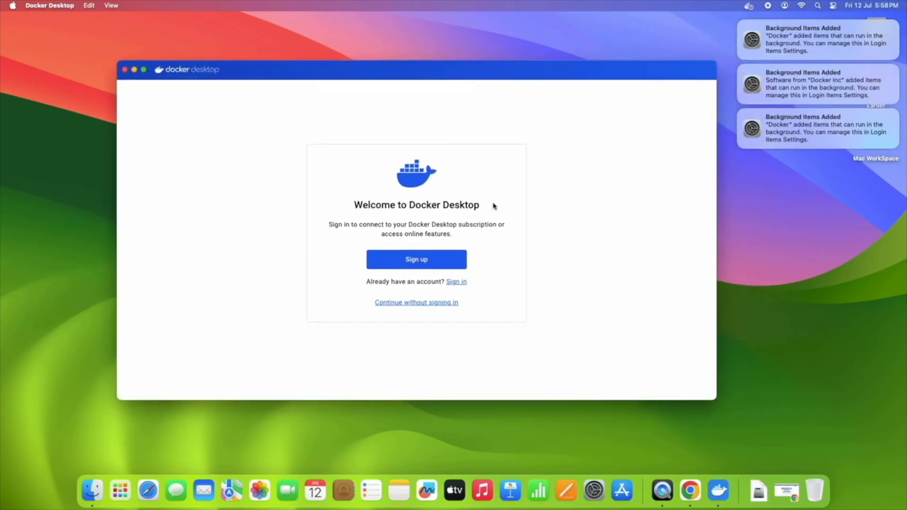
left_click_drag(331, 225, 504, 226)
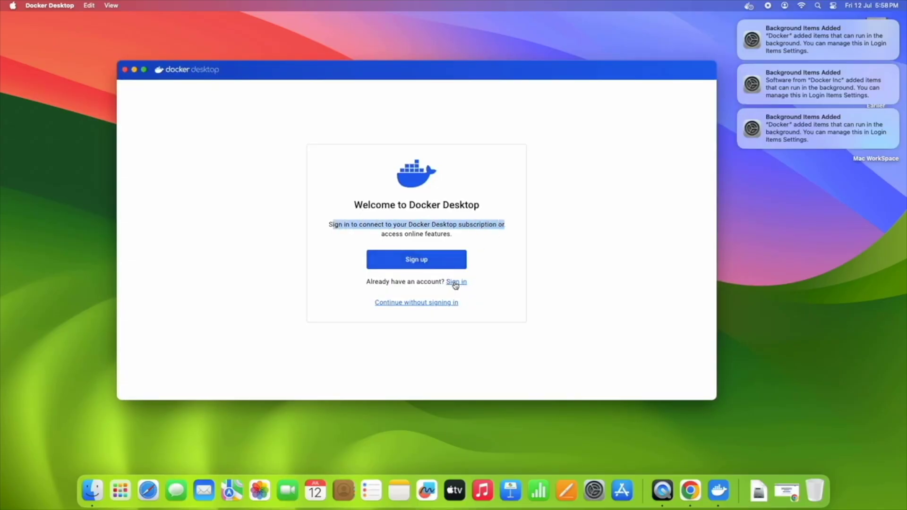
left_click(340, 241)
left_click_drag(328, 226, 453, 244)
left_click(457, 244)
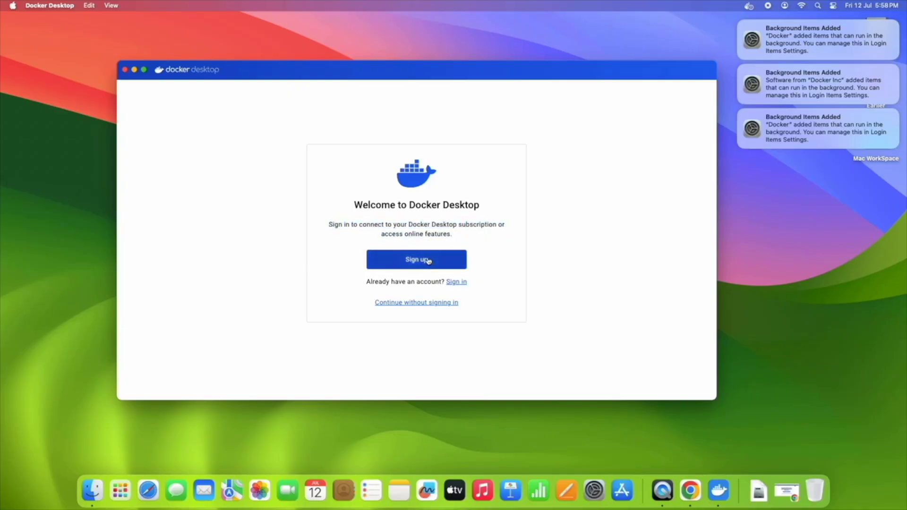
left_click(428, 261)
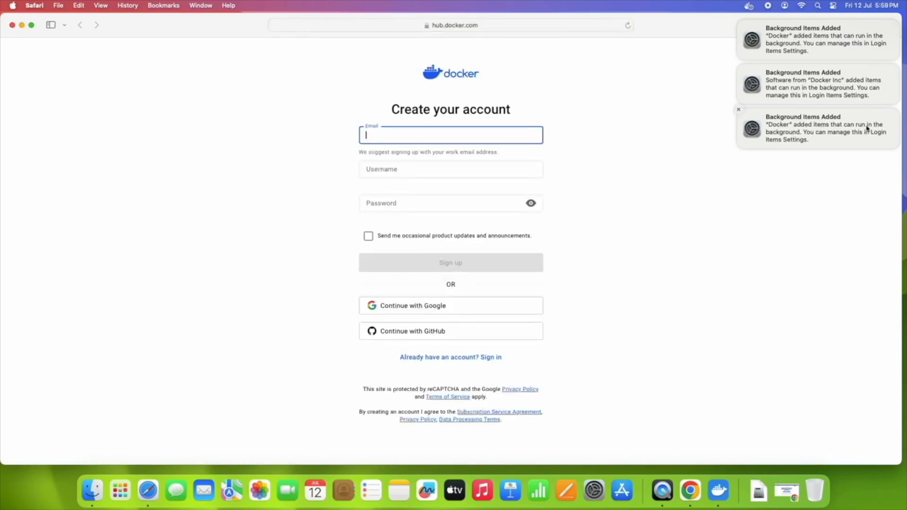
- Dismiss all of the Background Items Added notifications
left_click(739, 109)
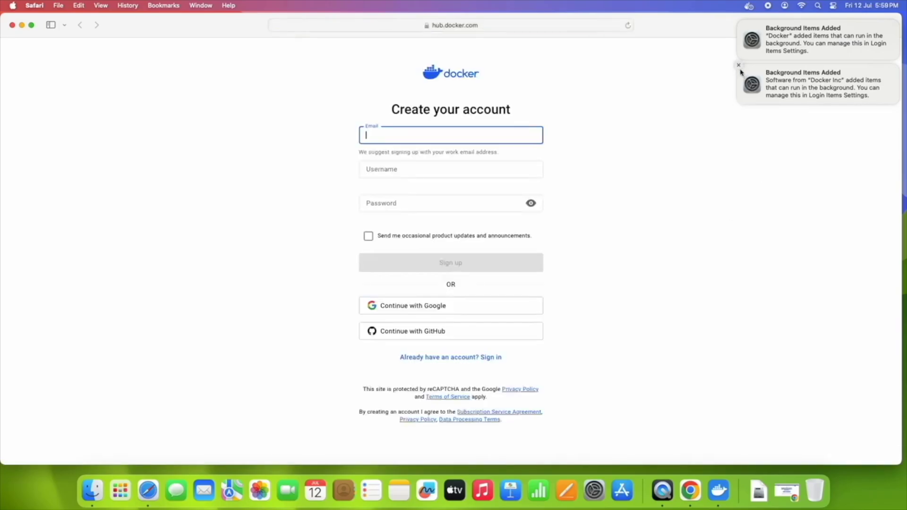
left_click(739, 65)
left_click(739, 22)
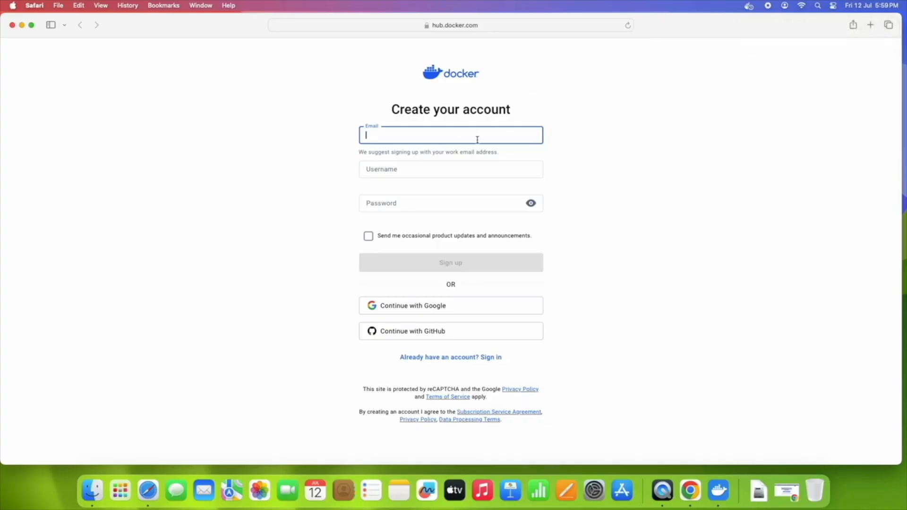
- Review the email, username and password fields of the Docker account creation form
left_click_drag(394, 110, 511, 111)
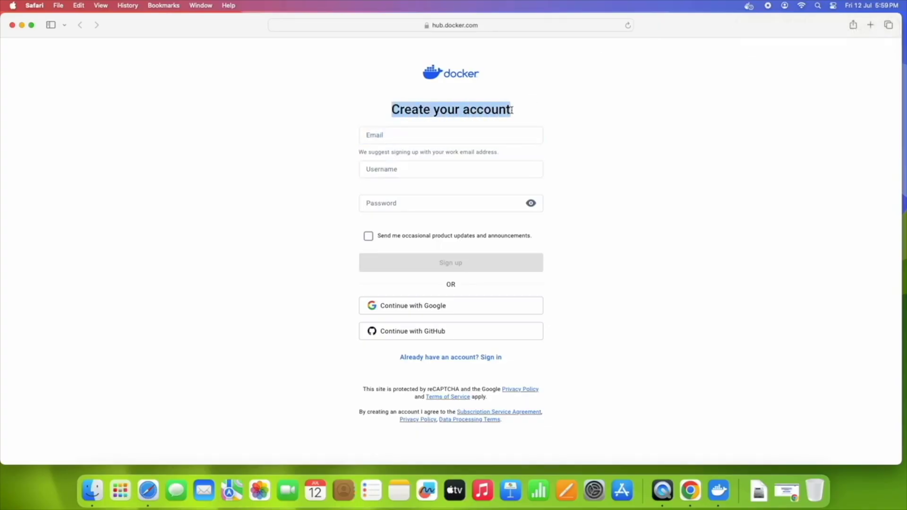
left_click(492, 135)
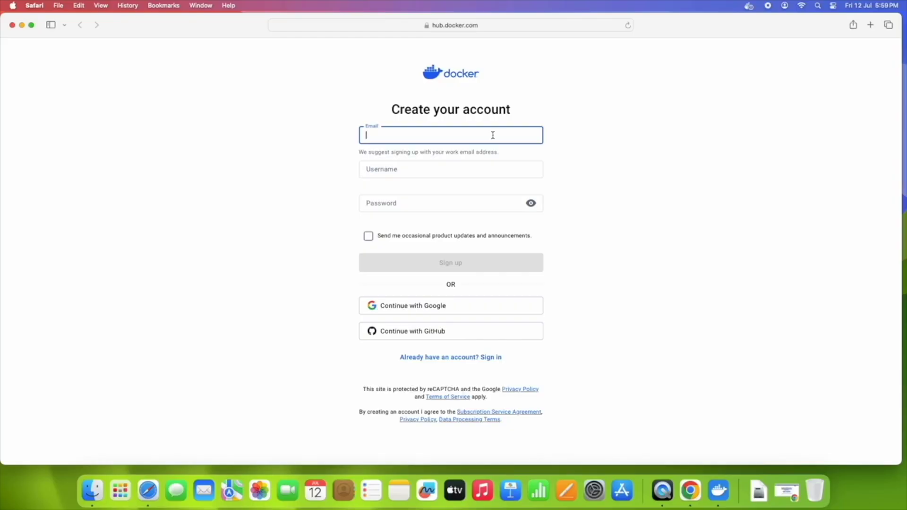
left_click(432, 171)
left_click(425, 205)
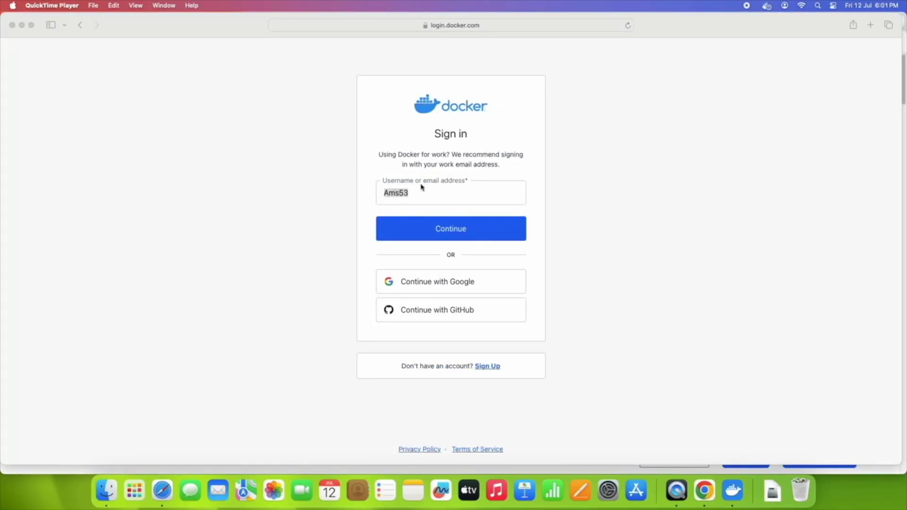
- Sign in to Docker with the username and the saved account password, and allow the website to open Docker
left_click(453, 235)
left_click(453, 234)
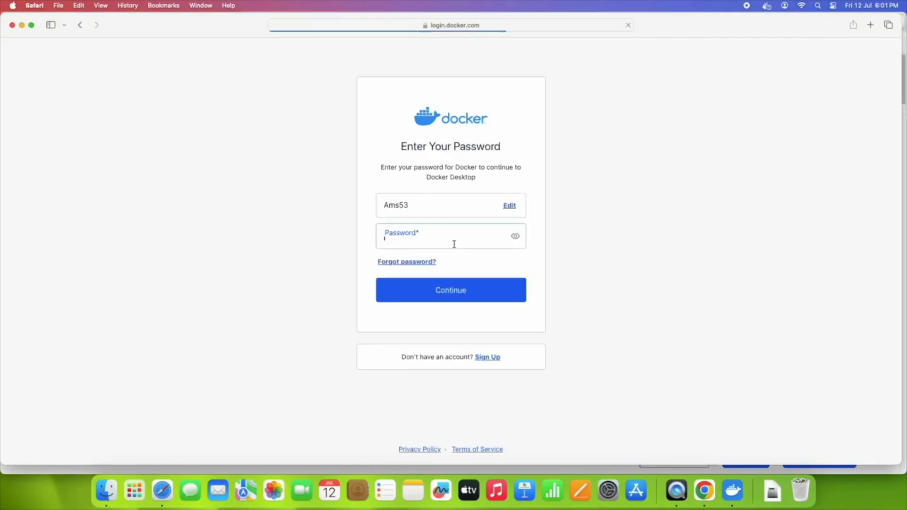
left_click(454, 244)
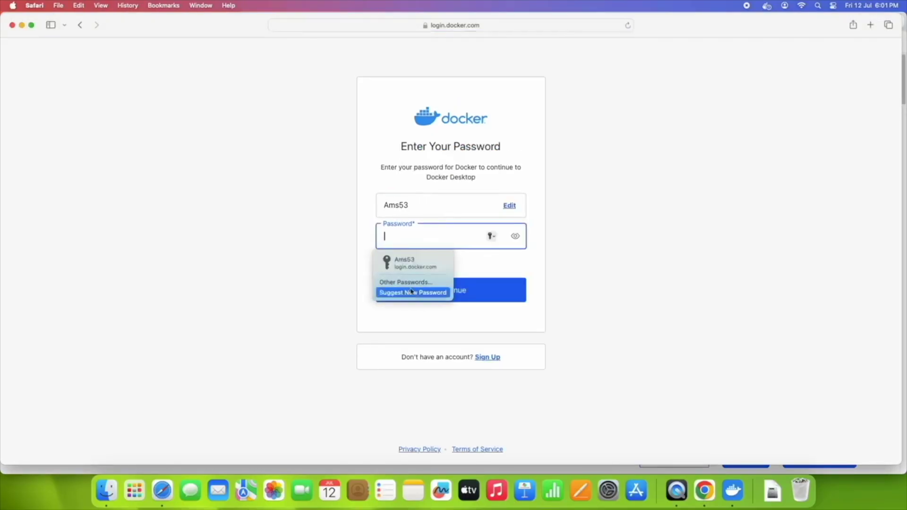
left_click(420, 265)
left_click(448, 289)
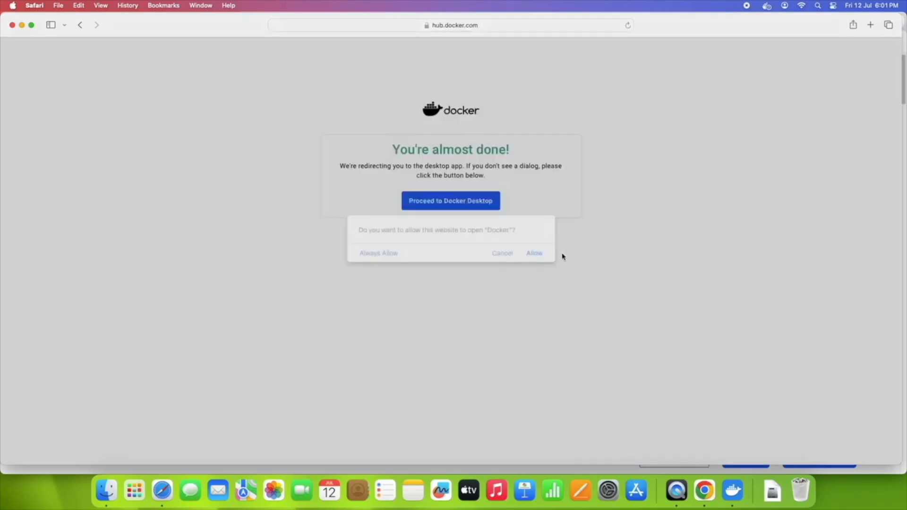
left_click(534, 254)
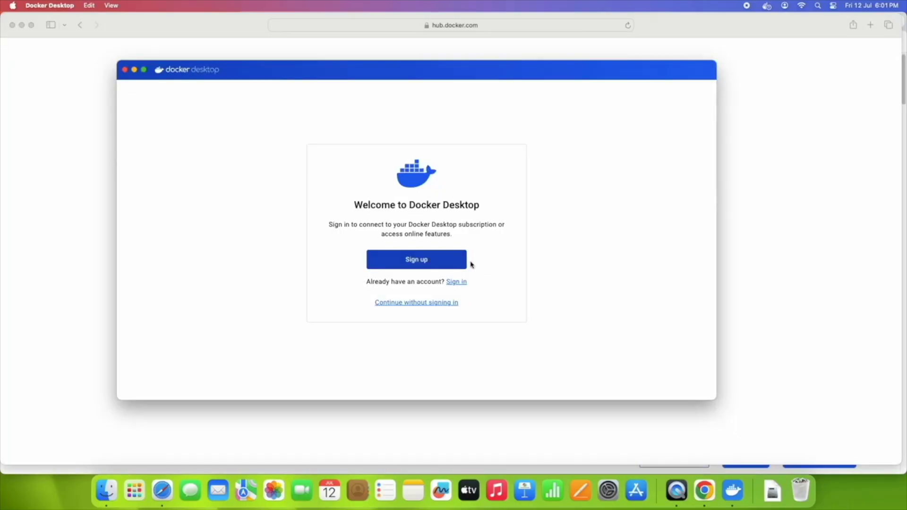
- Skip the Docker Desktop Welcome Survey and close the Safari window behind the app
mouse_move(505, 74)
left_mouse_down()
mouse_move(537, 93)
mouse_move(566, 82)
mouse_move(533, 88)
mouse_move(553, 304)
mouse_move(556, 284)
mouse_move(494, 122)
mouse_move(500, 89)
left_mouse_up()
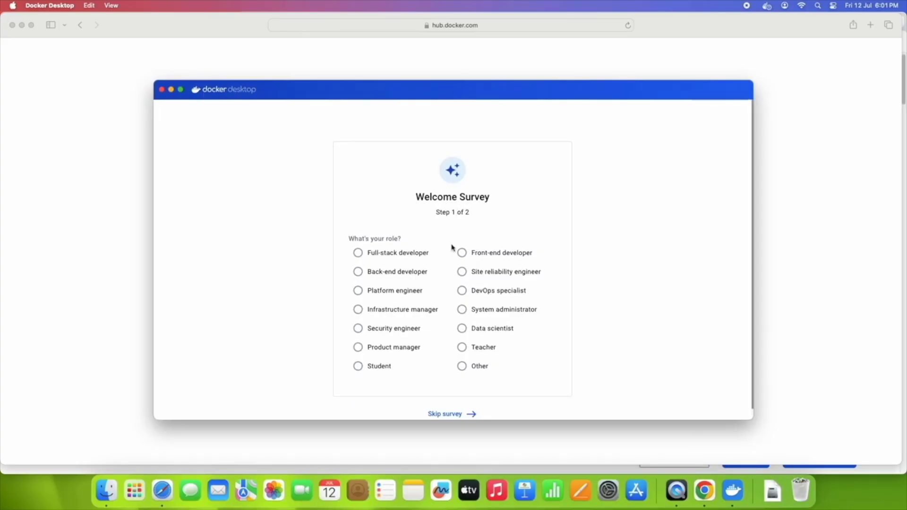
left_click(462, 418)
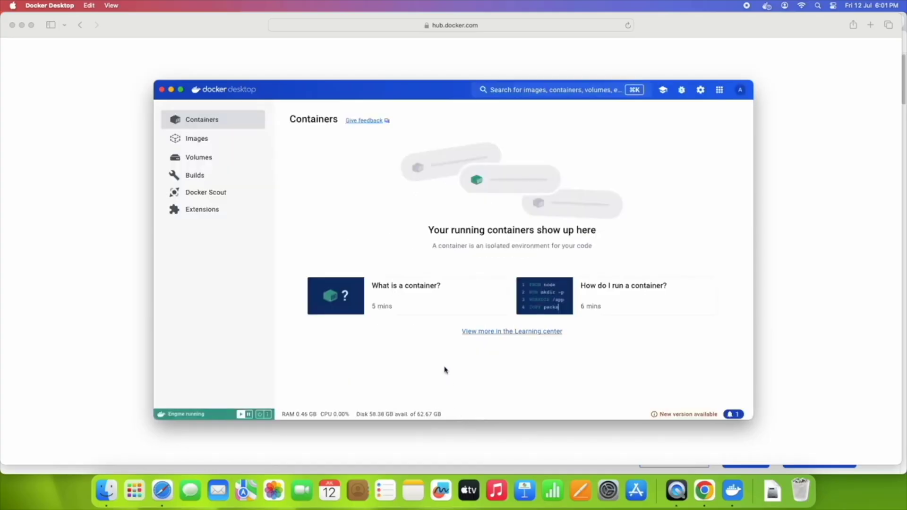
left_click_drag(424, 92, 423, 74)
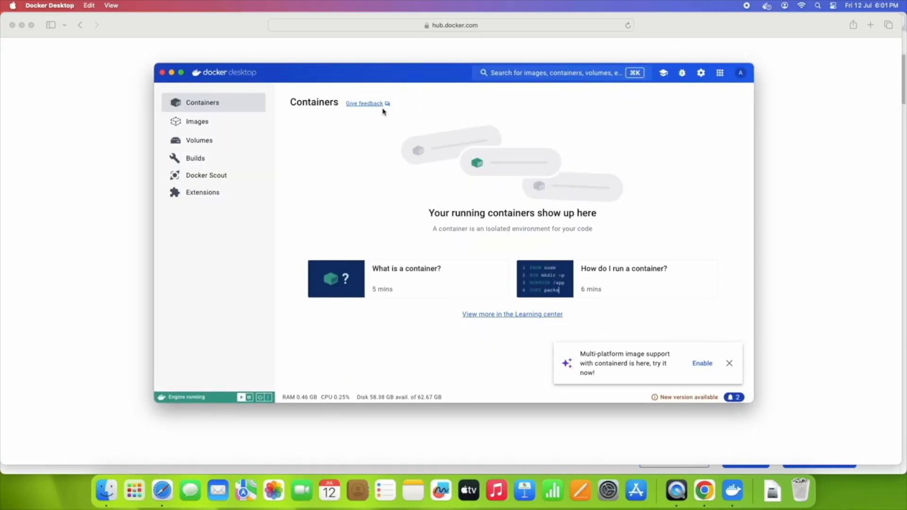
left_click(12, 28)
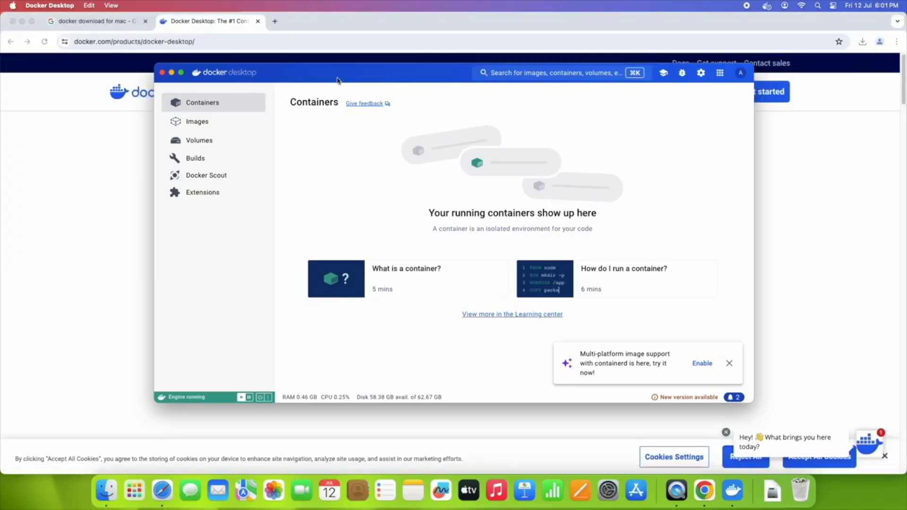
left_click_drag(349, 80, 337, 92)
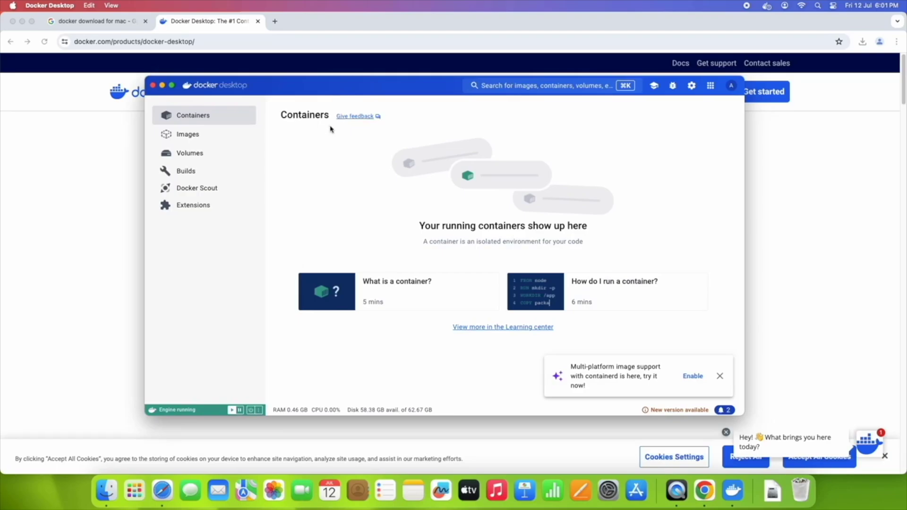
- Check that Docker Desktop is running and view the commands in its status menu
left_click(766, 6)
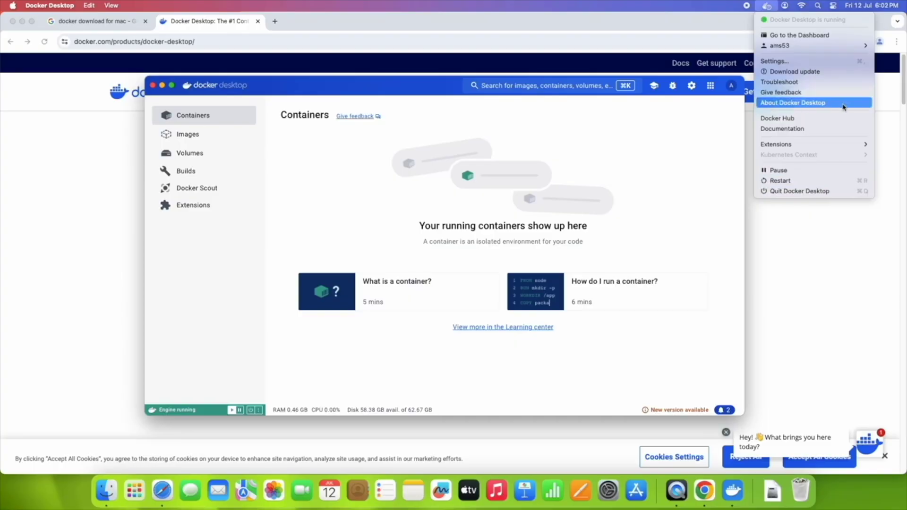
left_click(659, 219)
left_click_drag(299, 94, 299, 91)
- Switch to the TextEdit installation notes and read step 2 about downloading the SQL Azure client
left_click_drag(187, 223, 708, 224)
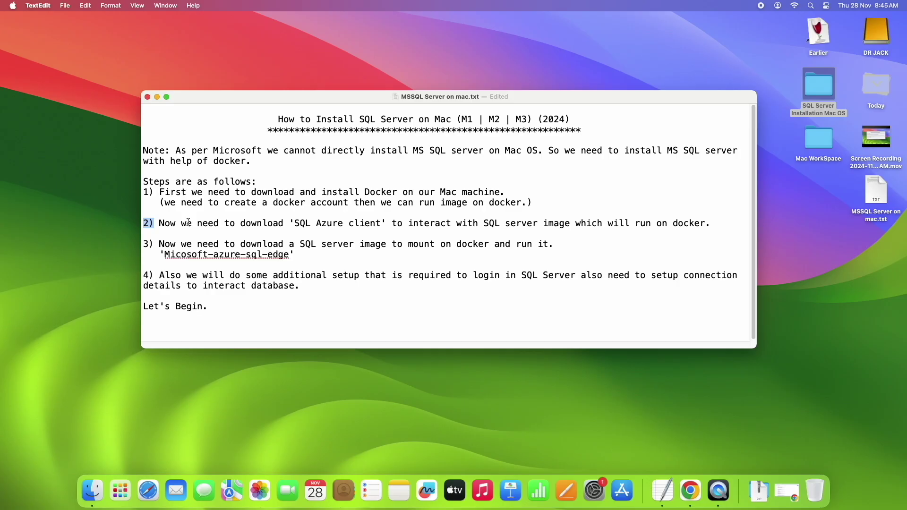
triple_click(398, 223)
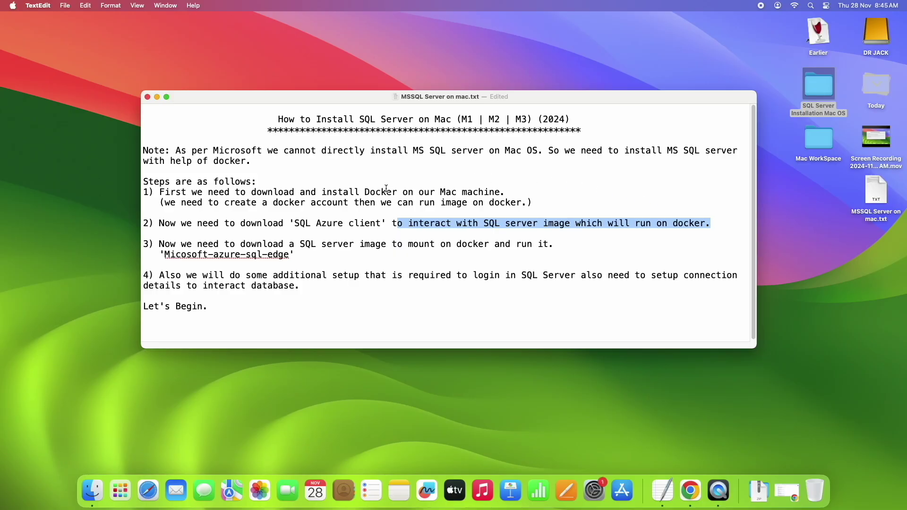
- Switch to Chrome and search Google for "sql azure client download"
left_click(352, 232)
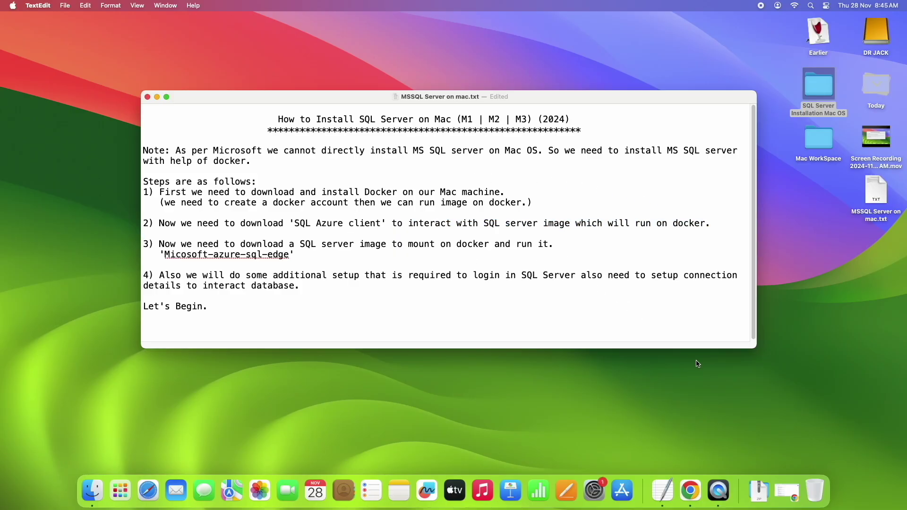
left_click(693, 487)
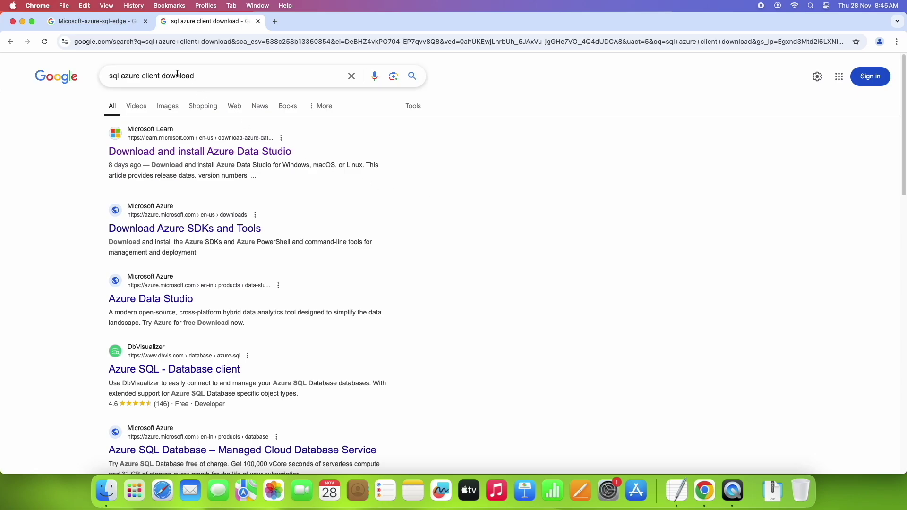
left_click_drag(196, 76, 110, 72)
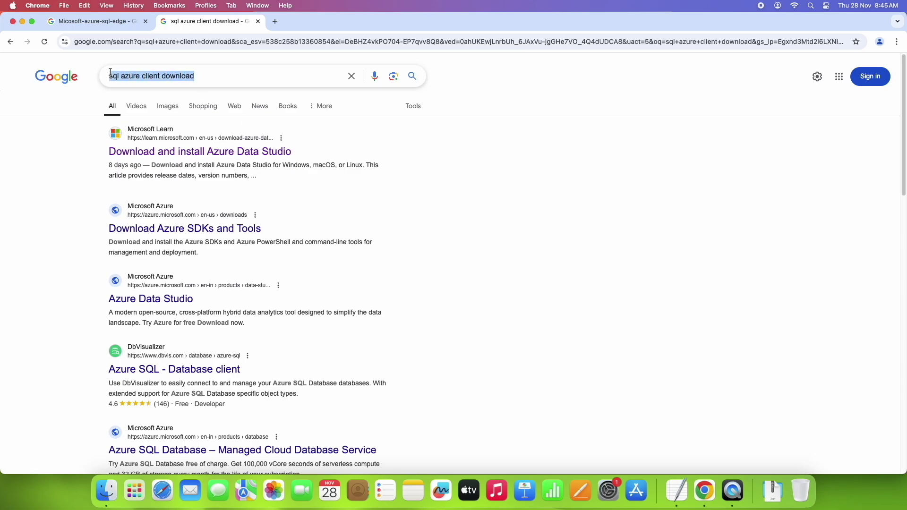
left_click(201, 76)
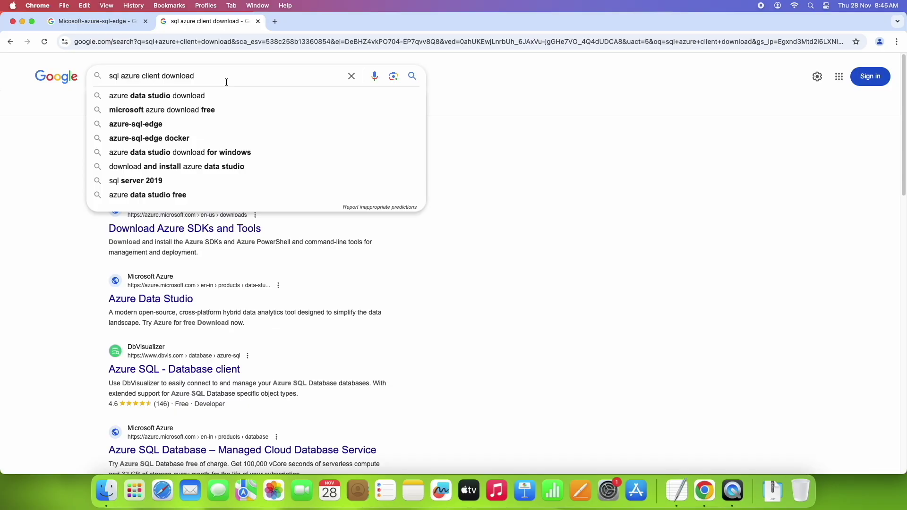
key("Return")
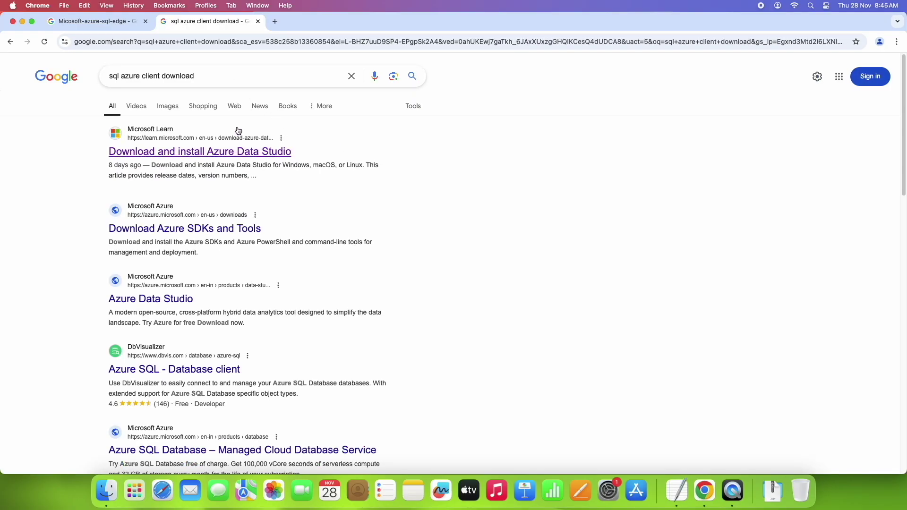
- Open the Microsoft Learn result "Download and install Azure Data Studio" in a new tab and switch to that page
right_click(222, 156)
left_click(236, 153)
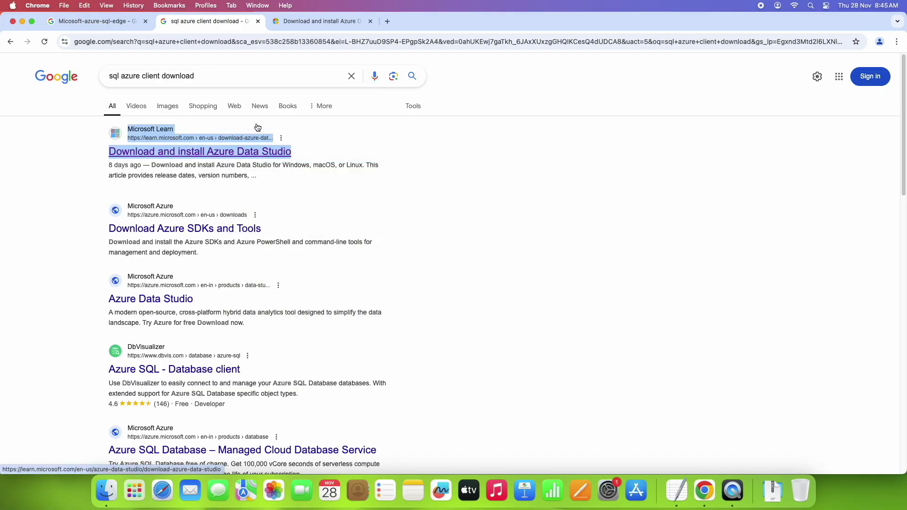
left_click(314, 23)
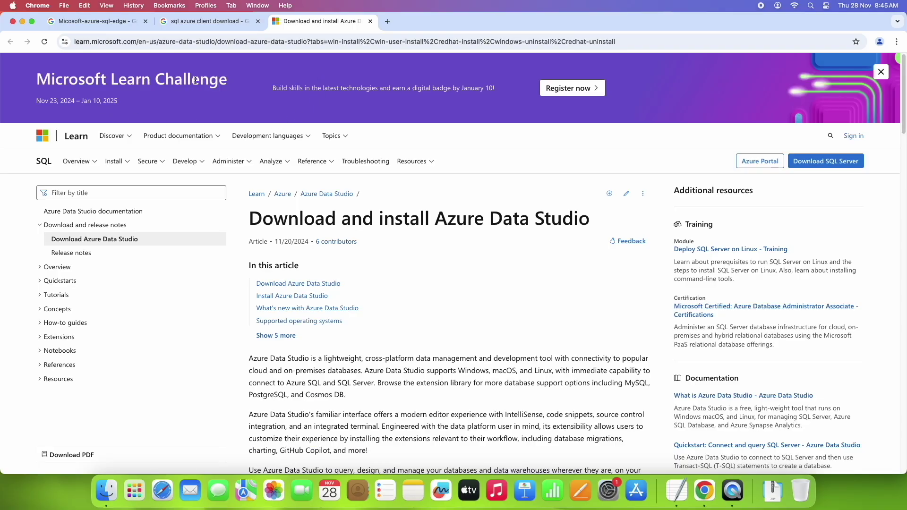
- Examine the Download Azure Data Studio section and its platform table for the download options offered for macOS
left_click_drag(262, 220, 589, 220)
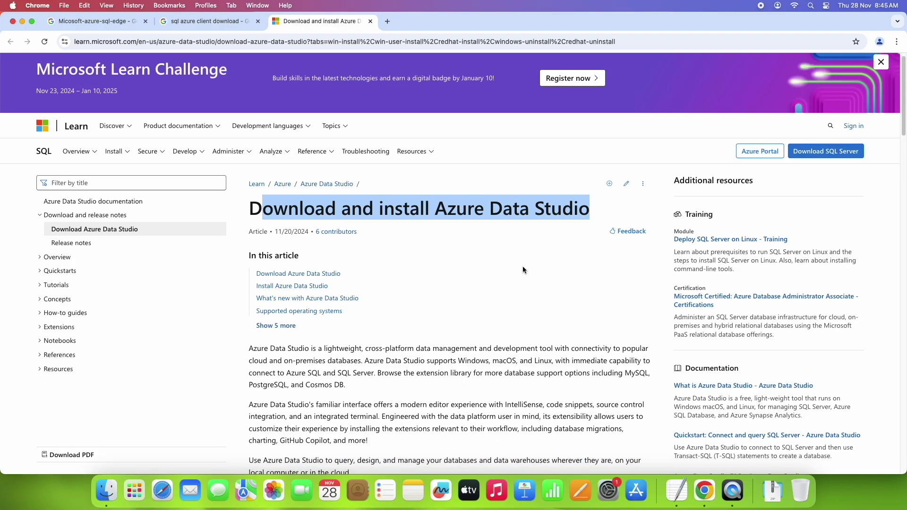
scroll(522, 269, "down", 4)
scroll(522, 267, "down", 4)
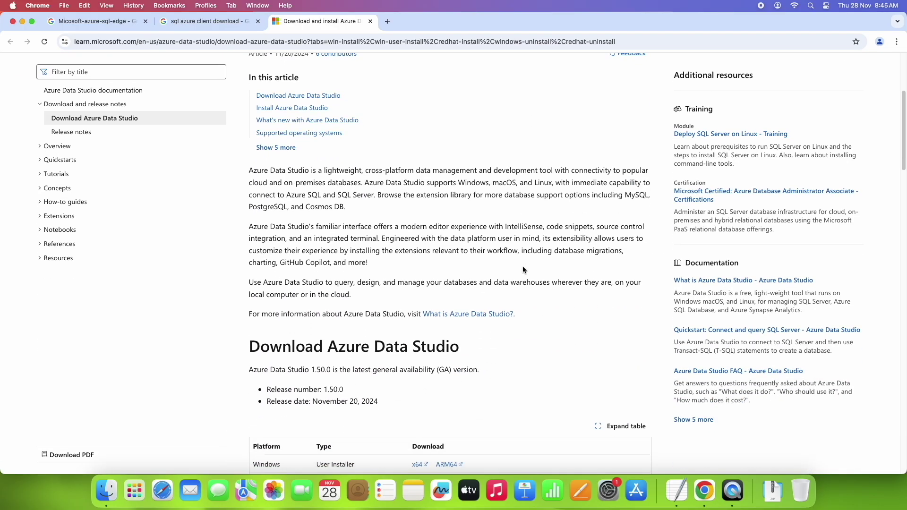
scroll(522, 269, "down", 4)
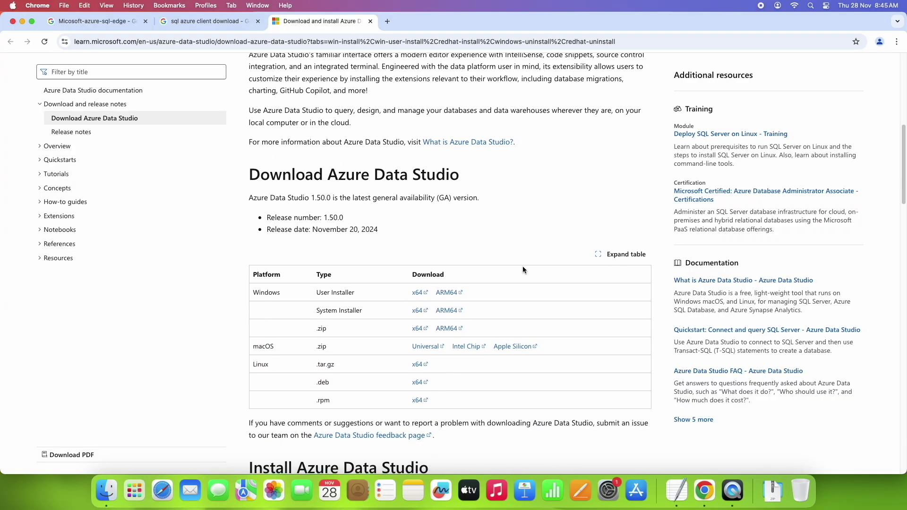
scroll(523, 267, "up", 2)
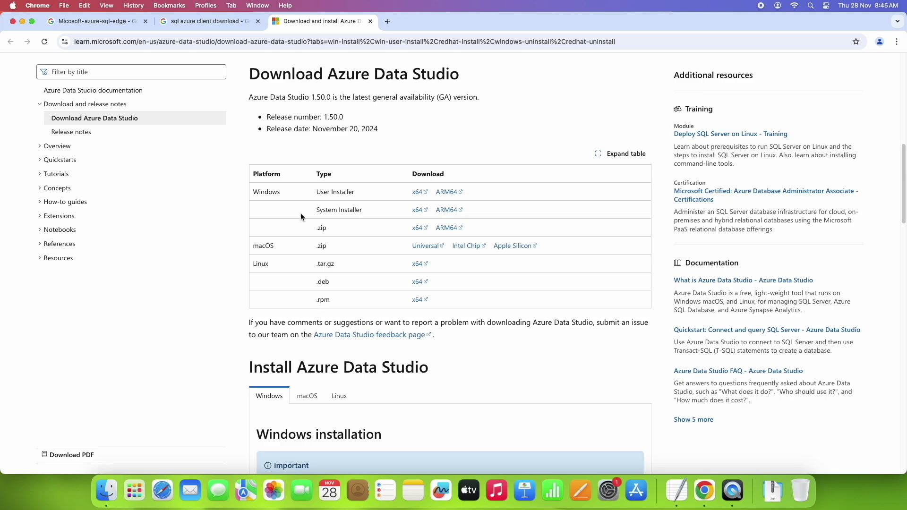
left_click_drag(458, 76, 255, 76)
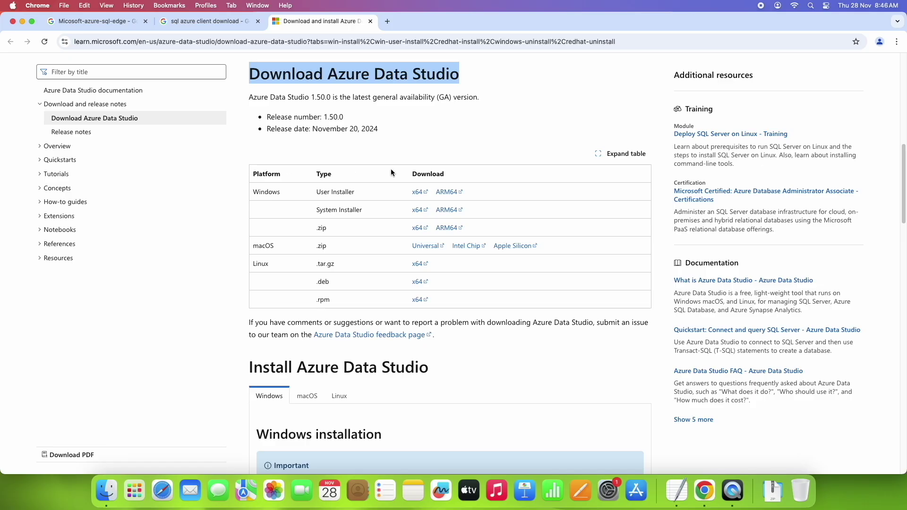
left_click_drag(251, 174, 248, 250)
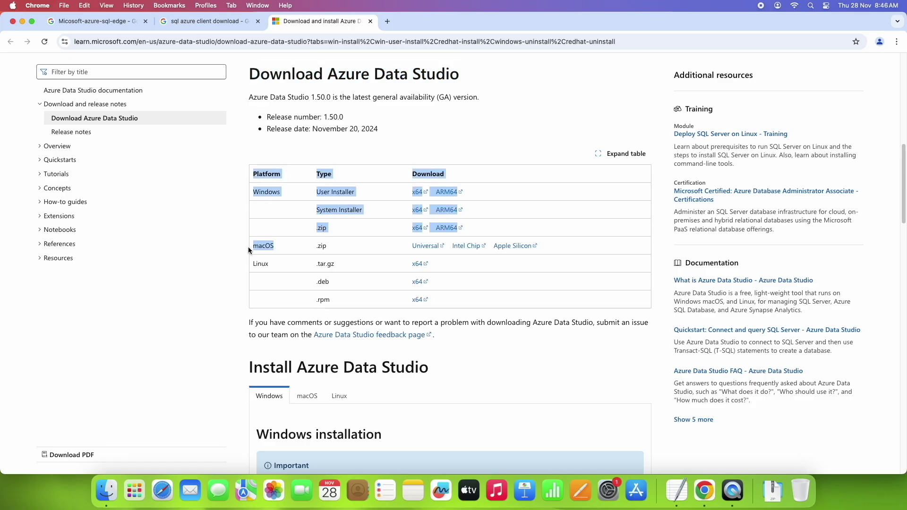
left_click(267, 267)
left_click_drag(273, 247, 253, 248)
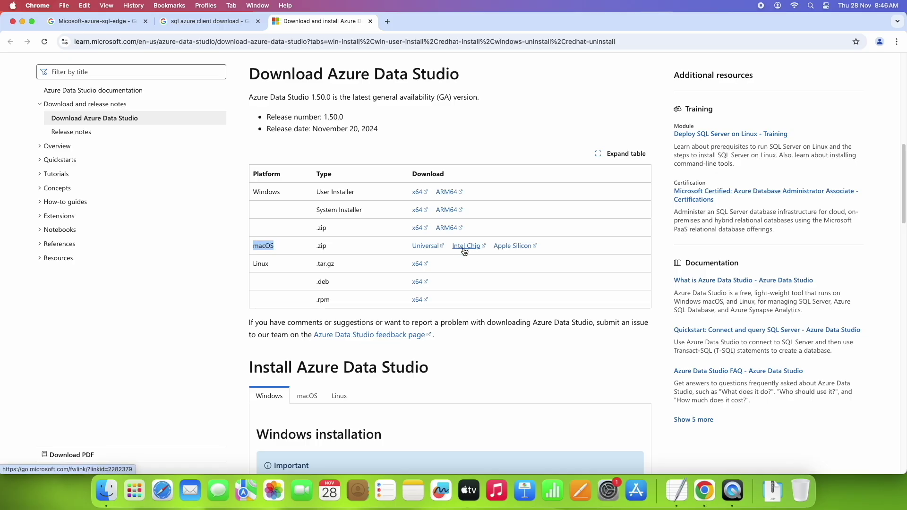
- Start the Apple Silicon macOS download of Azure Data Studio, check its progress, and cancel the download
left_click(511, 246)
left_click(862, 43)
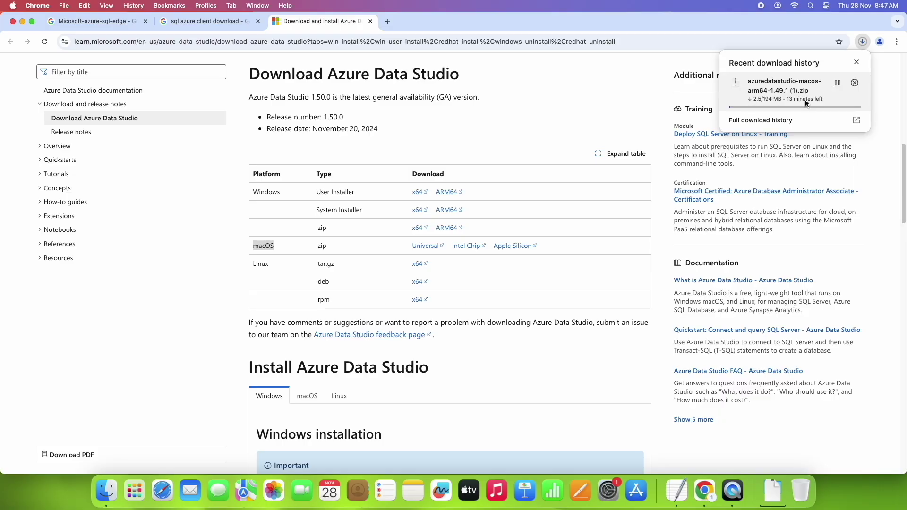
left_click(856, 63)
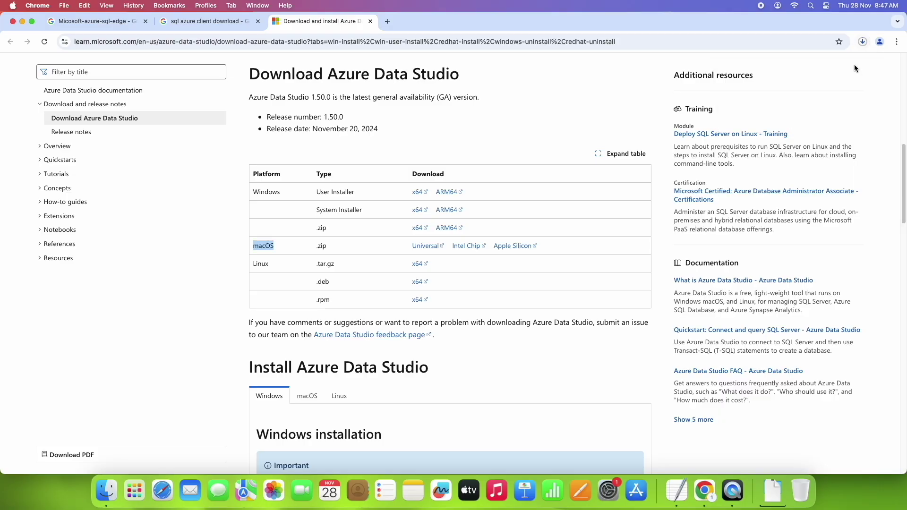
left_click(862, 42)
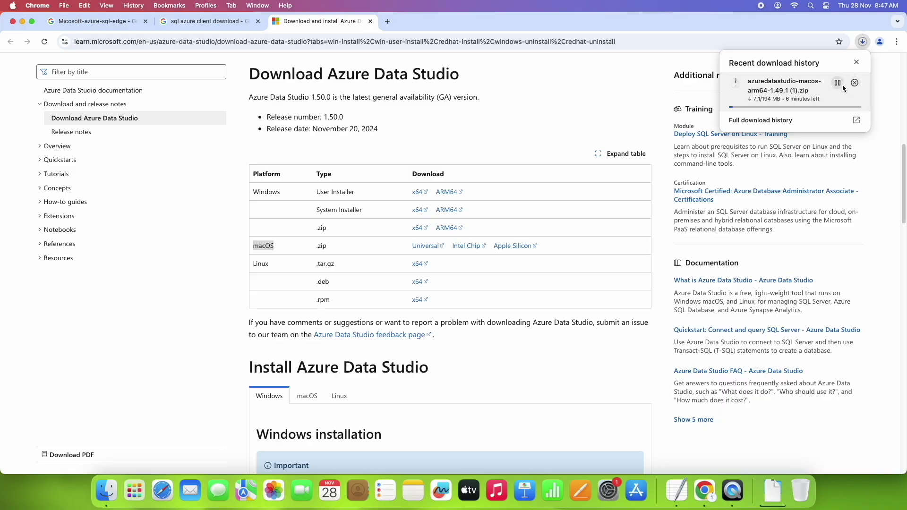
left_click(854, 83)
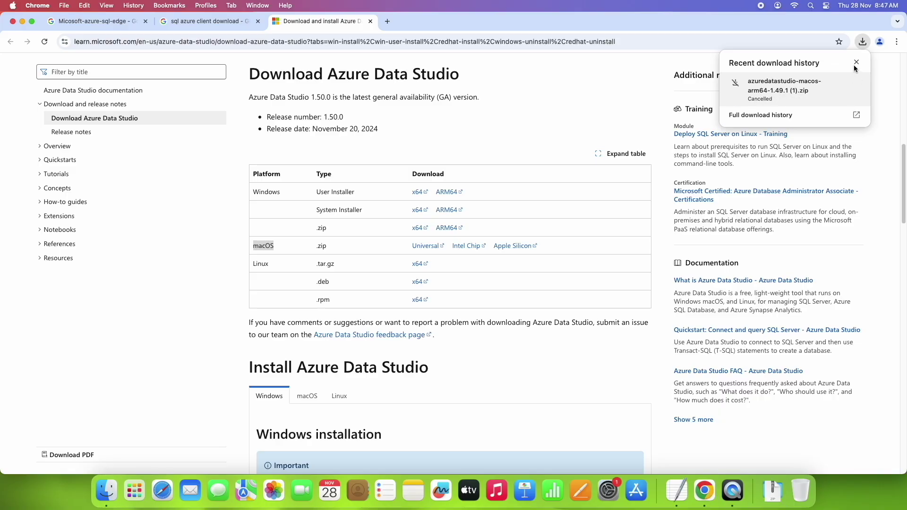
left_click(856, 62)
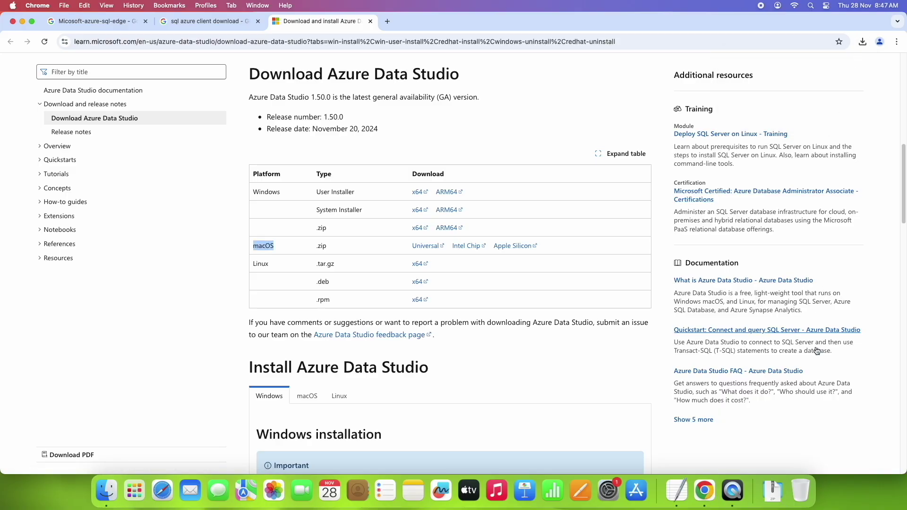
- Open the Downloads folder in Finder and extract the existing archive azuredatastudio-macos-arm64-1.49.1.zip
left_click(773, 491)
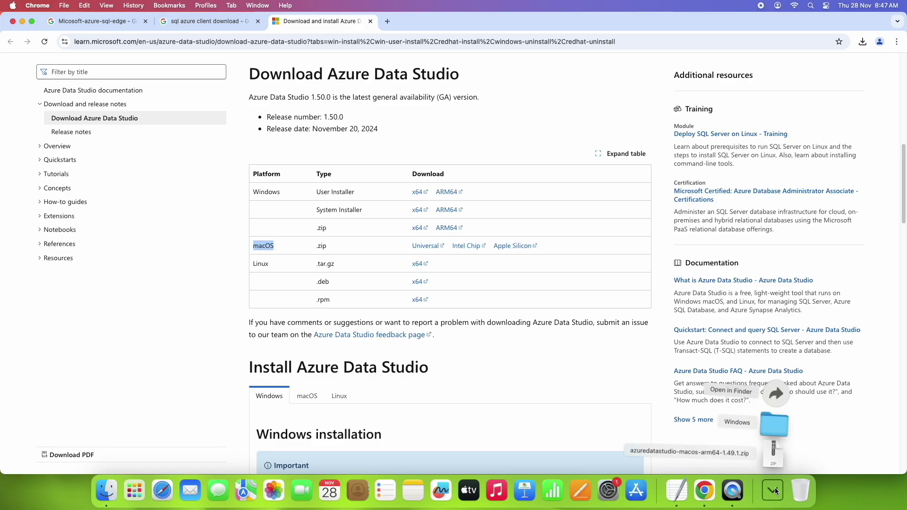
left_click(777, 400)
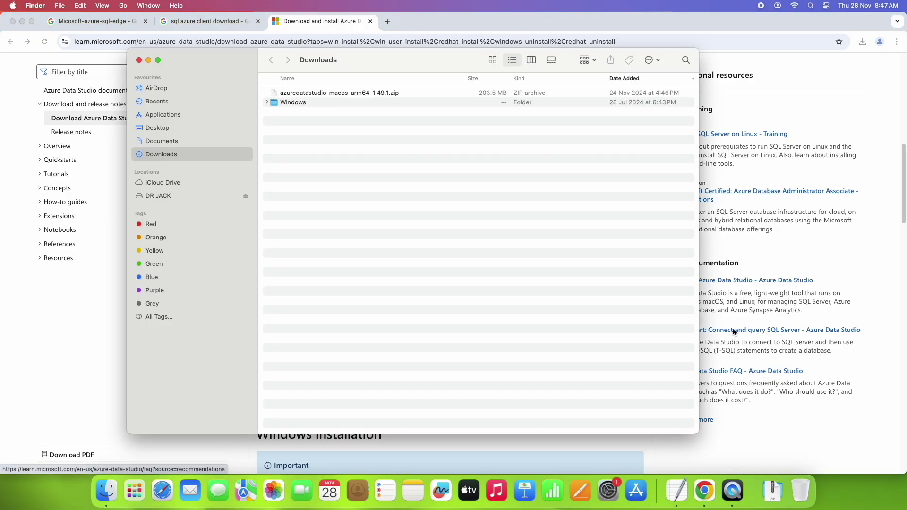
left_click(363, 96)
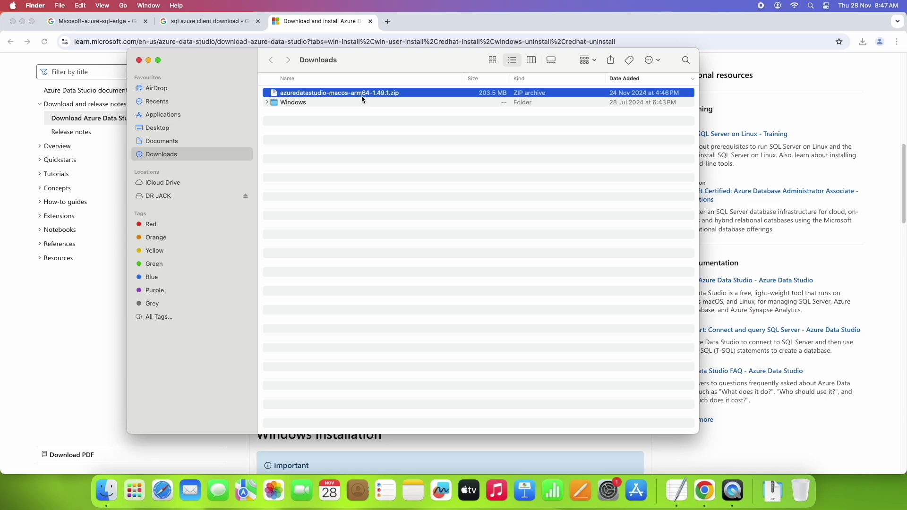
left_click_drag(375, 61, 450, 111)
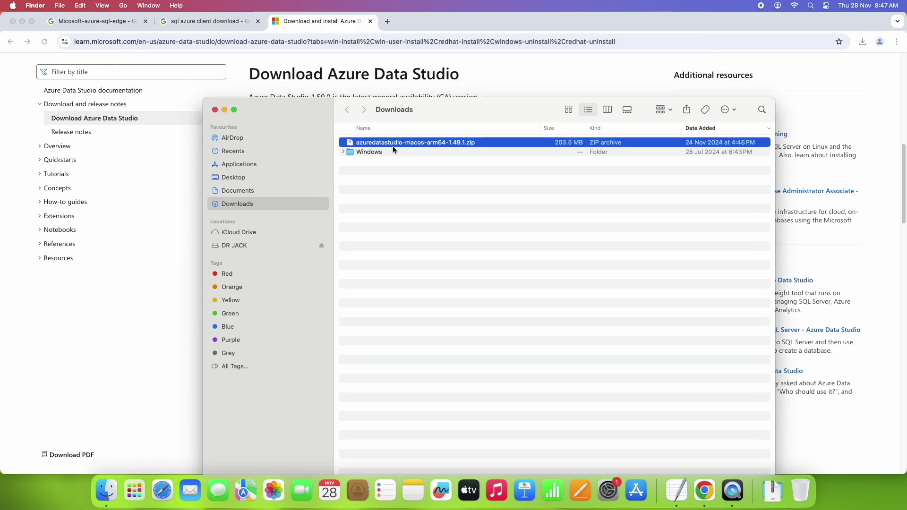
double_click(470, 144)
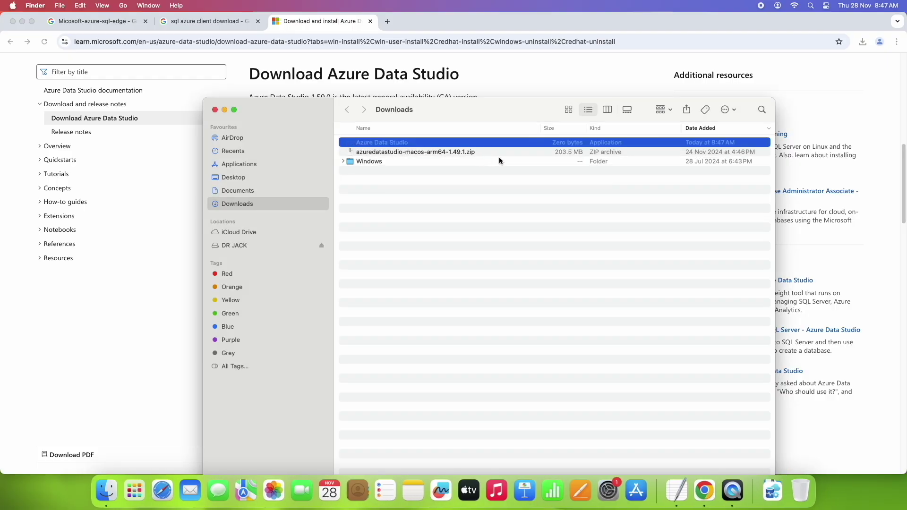
- Move the extracted Azure Data Studio application from Downloads into the Applications folder
left_click(436, 152)
left_click(362, 143)
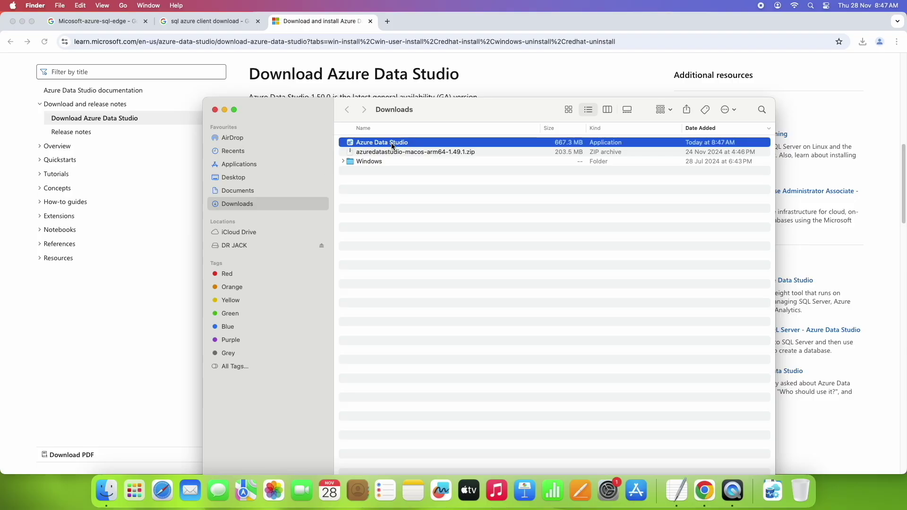
left_click_drag(398, 145, 254, 156)
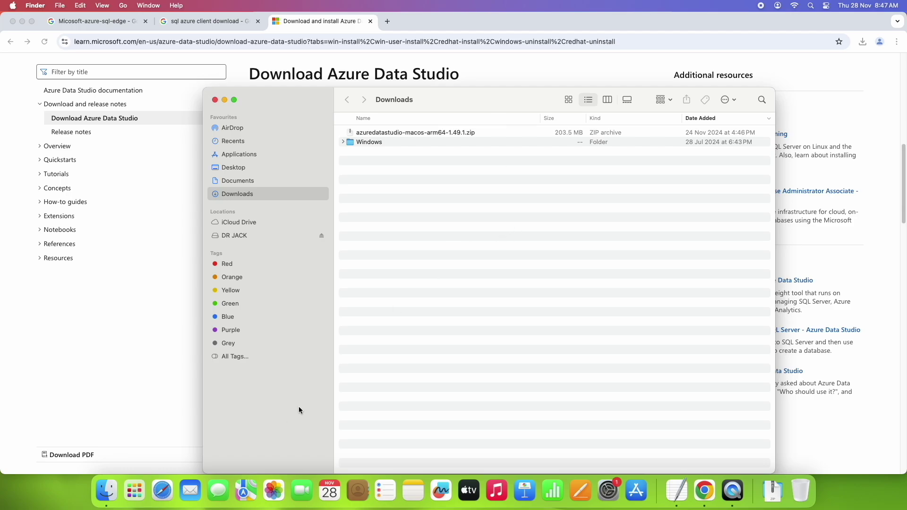
- Search Launchpad for "azure" and try to launch Azure Data Studio, closing the Downloads window behind it
left_click(134, 490)
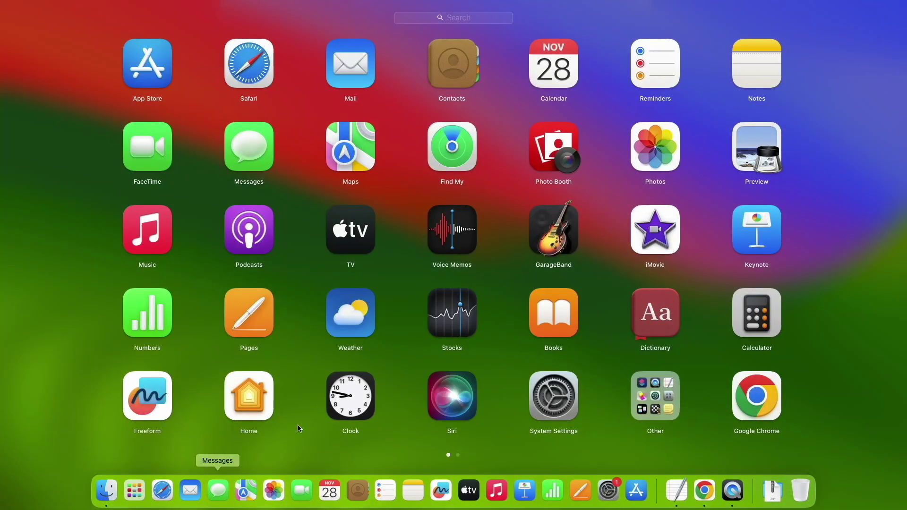
left_click(420, 23)
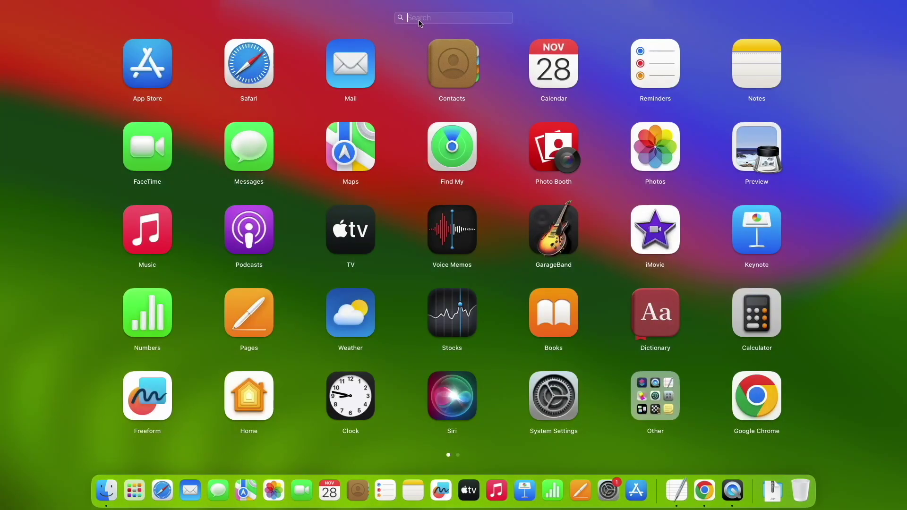
type("azu")
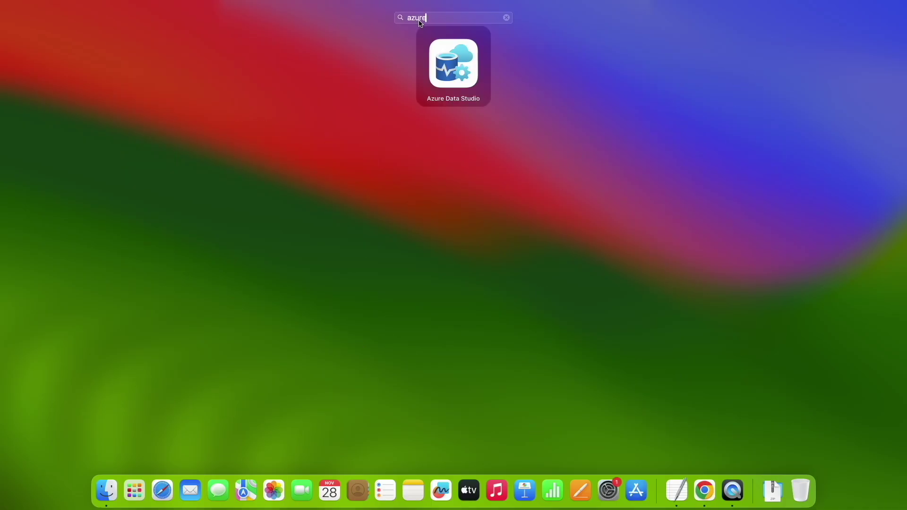
type("re")
left_click(449, 70)
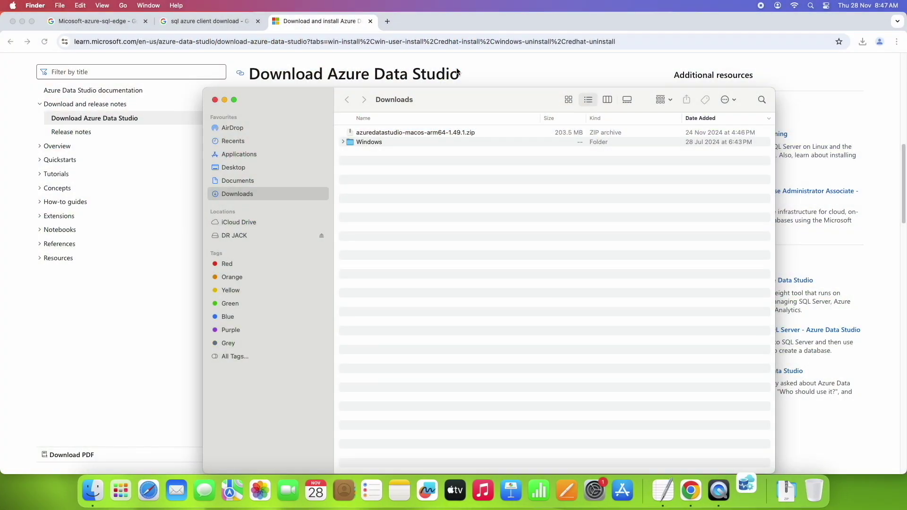
left_click(215, 100)
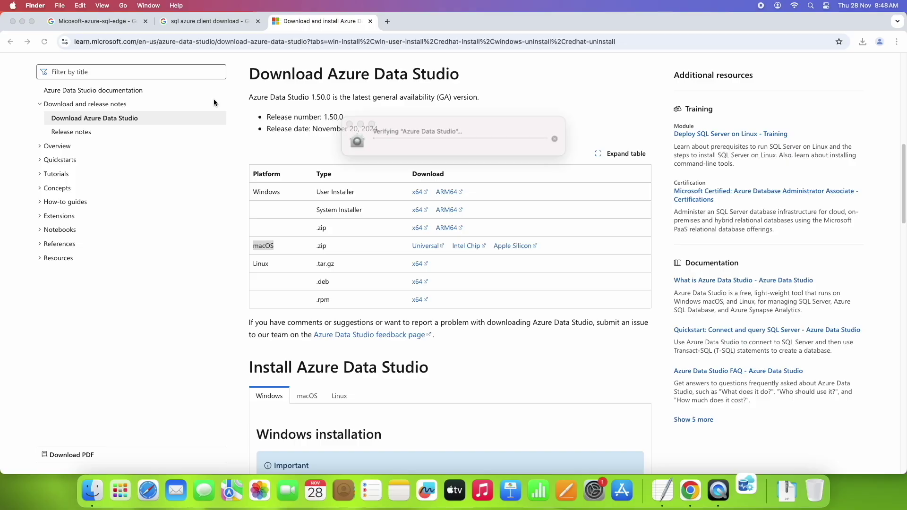
- Read the security alert about opening Azure Data Studio and dismiss it
left_click_drag(416, 147, 493, 150)
left_click_drag(417, 161, 458, 170)
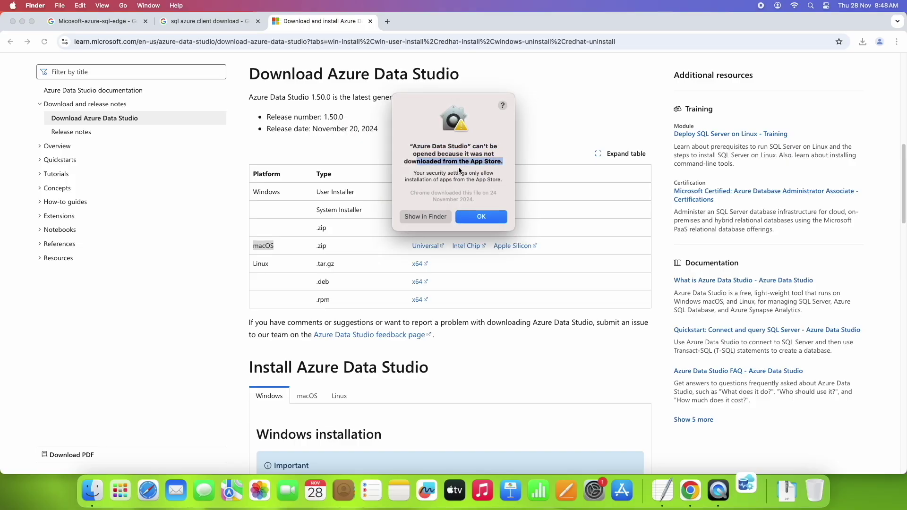
left_click(480, 218)
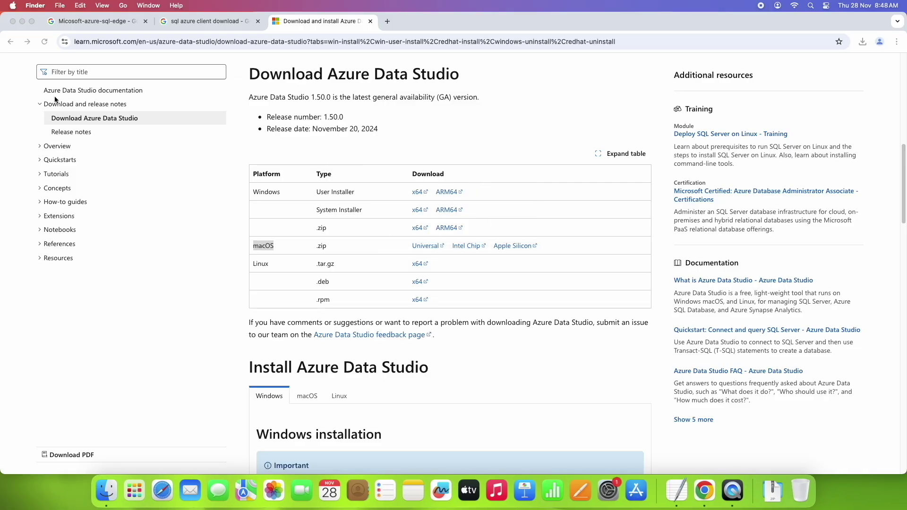
- Open the Privacy & Security page in System Settings and bring its Security section into view
left_click(22, 75)
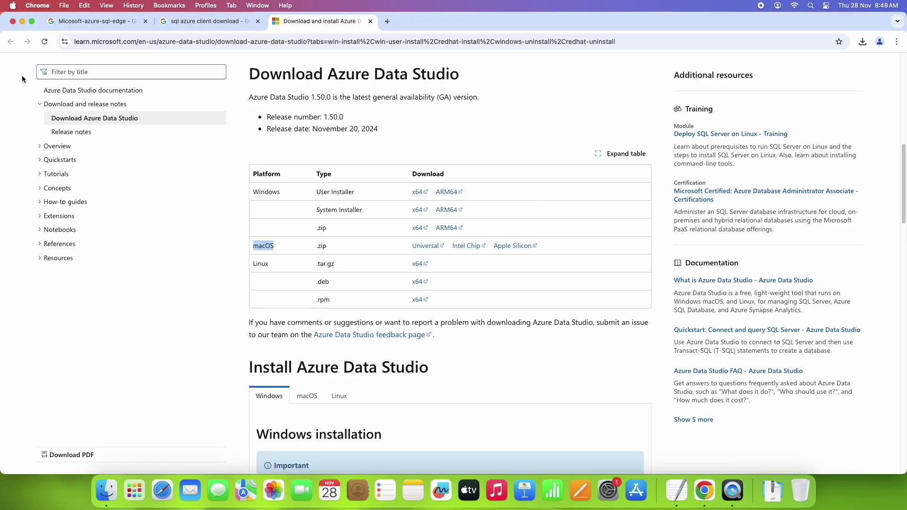
left_click(12, 6)
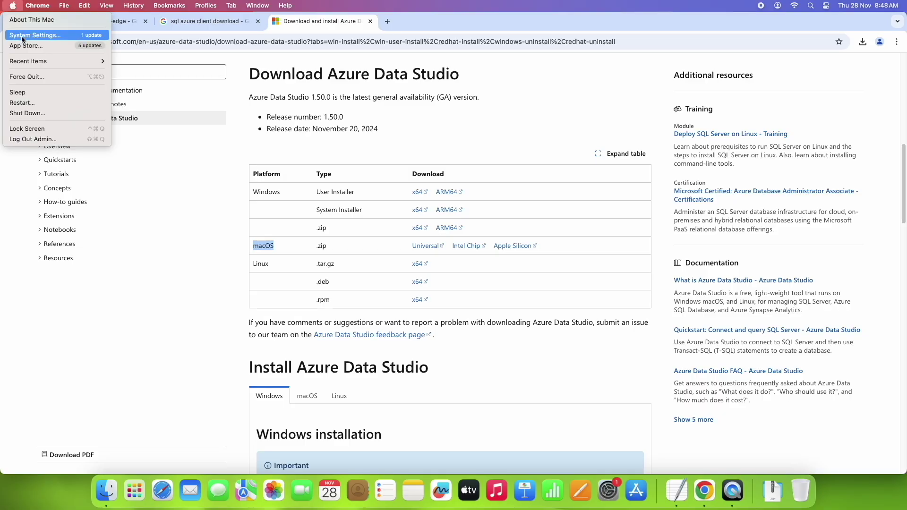
left_click(58, 38)
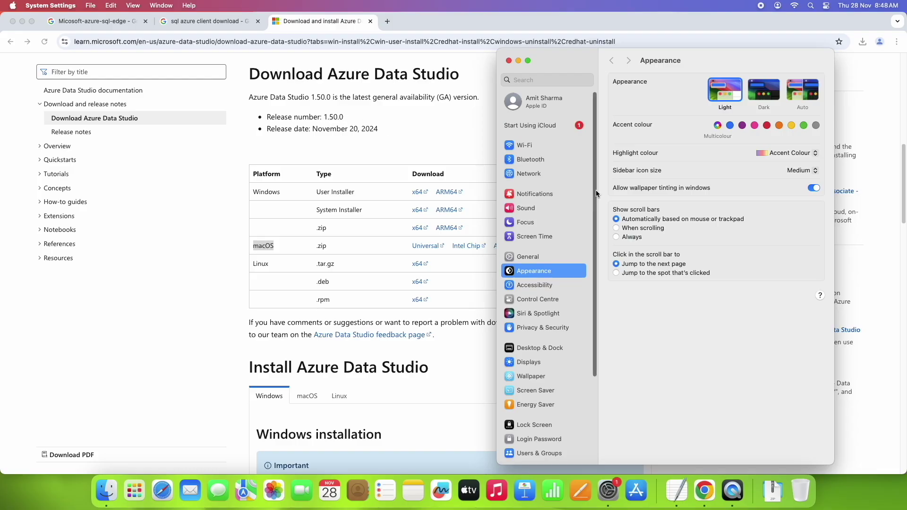
left_click_drag(596, 191, 609, 268)
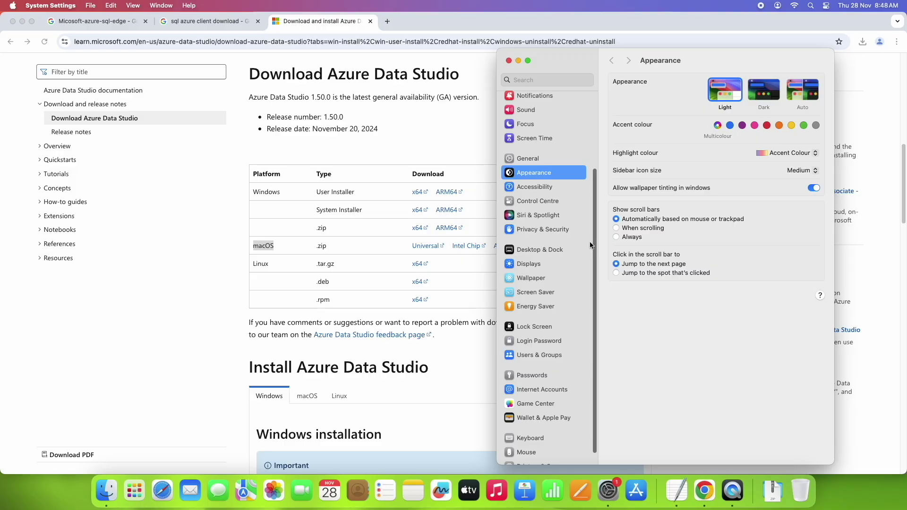
left_click(550, 227)
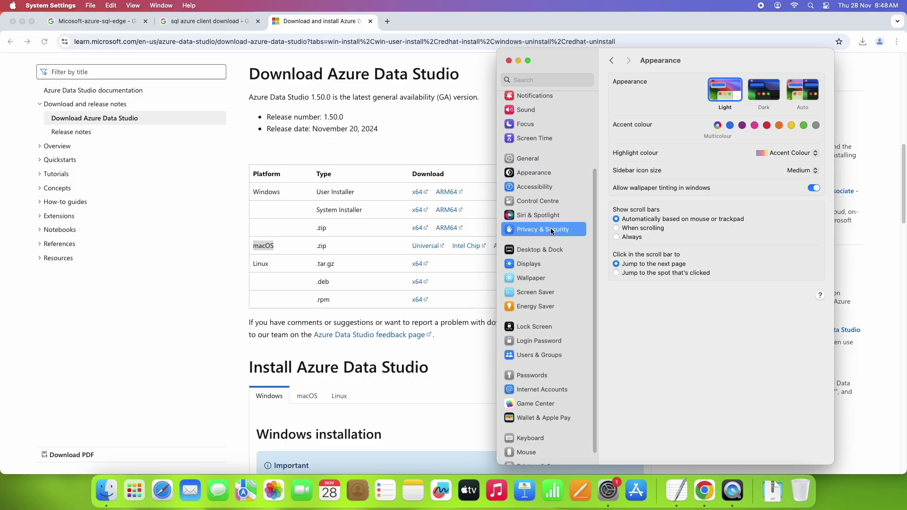
left_click_drag(831, 224, 823, 428)
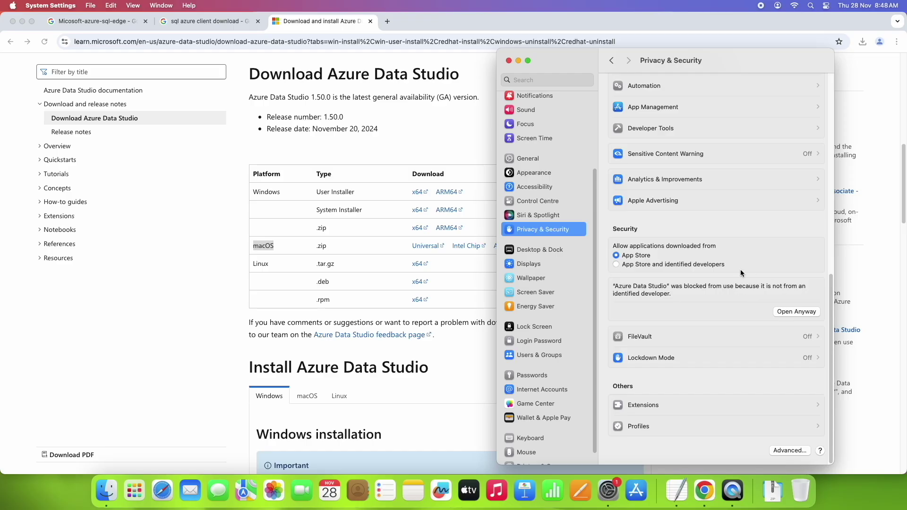
- Allow the blocked Azure Data Studio to open, authorise it with the admin password, confirm opening it, and close System Settings
left_click(796, 312)
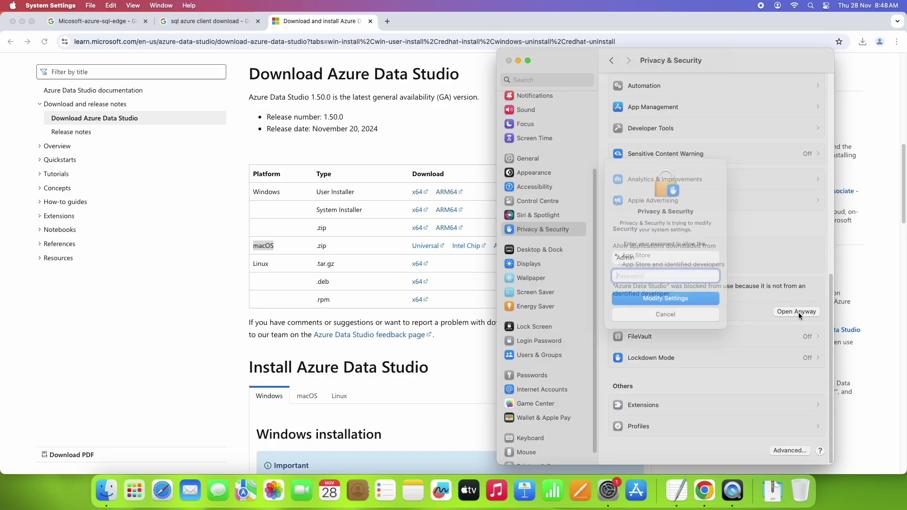
type("•")
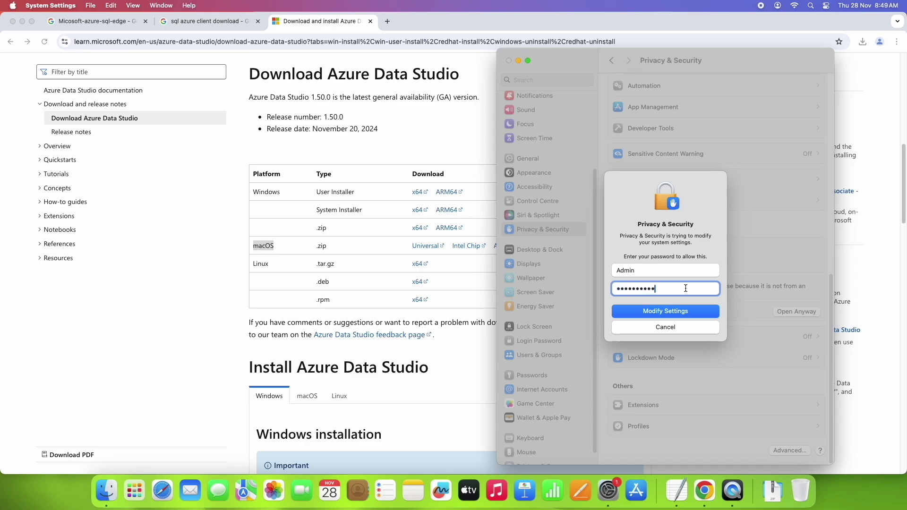
left_click(678, 307)
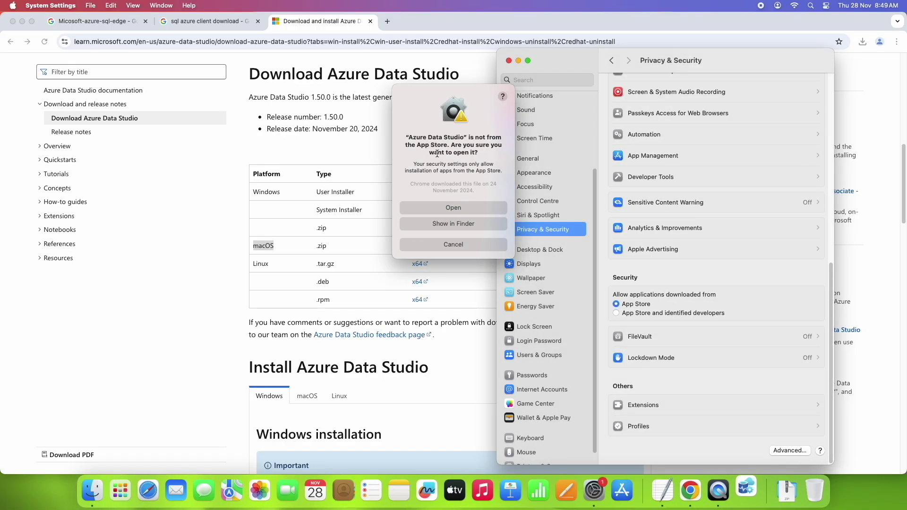
left_click(450, 208)
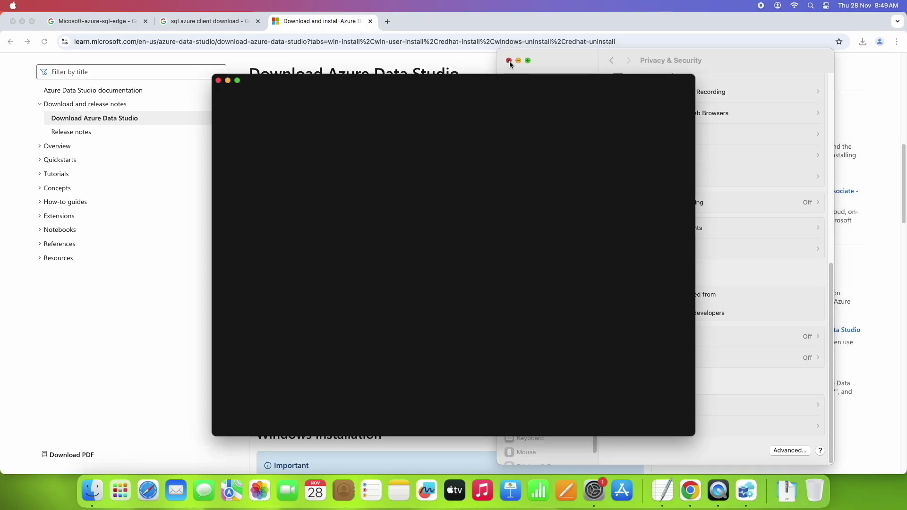
left_click(509, 61)
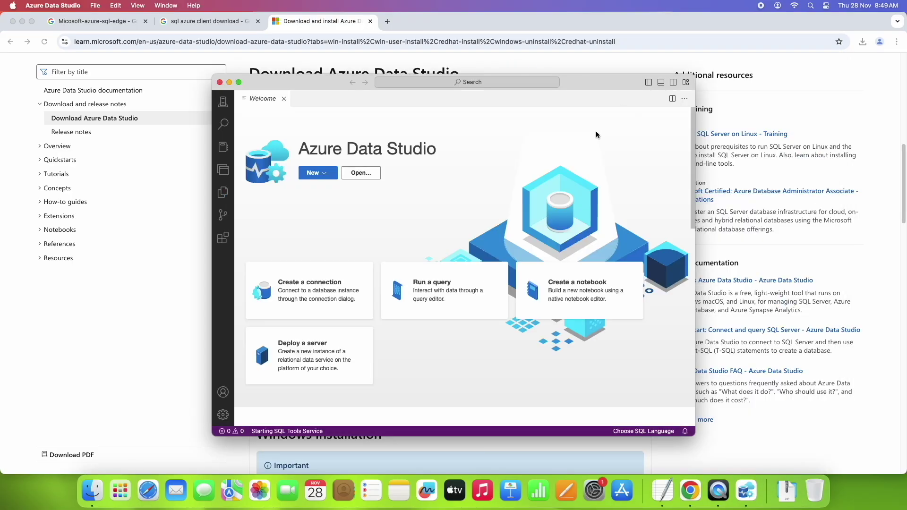
- Look over the new-item options on the Azure Data Studio welcome page, closing its window and minimising the browser
left_click_drag(575, 96, 515, 83)
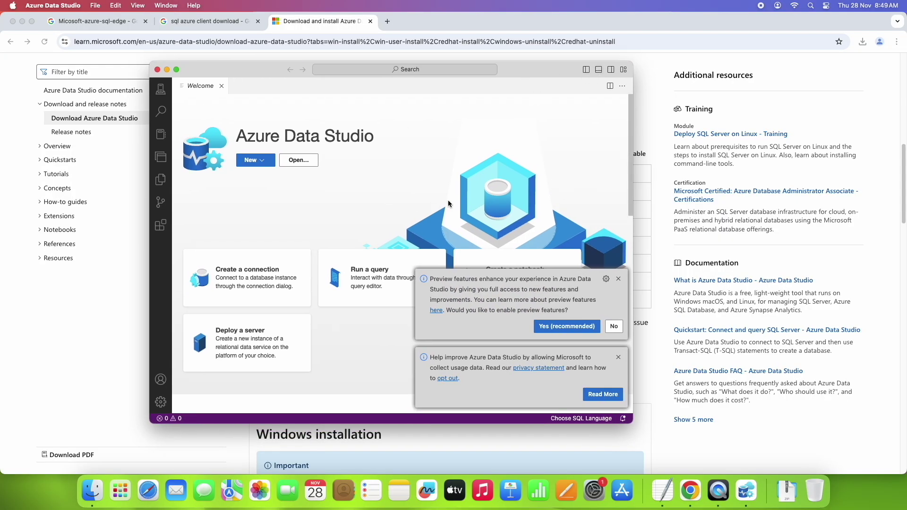
left_click_drag(244, 71, 267, 83)
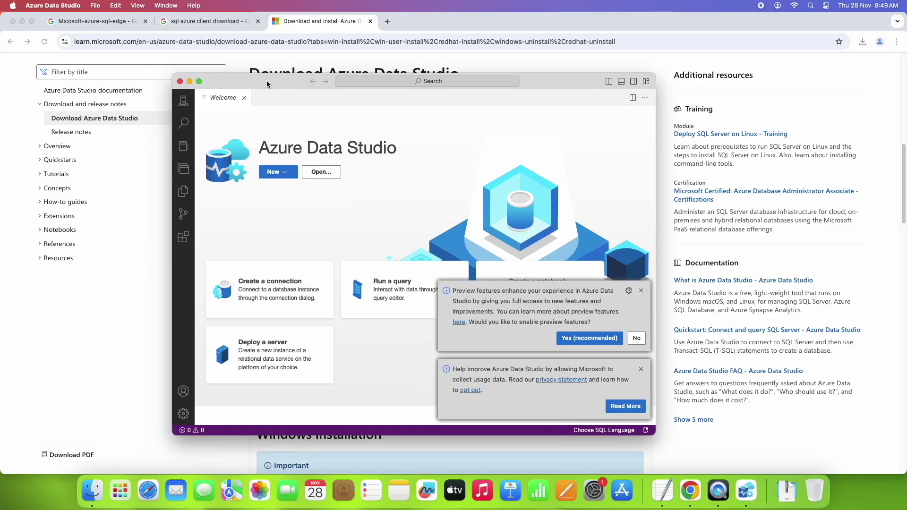
left_click(290, 177)
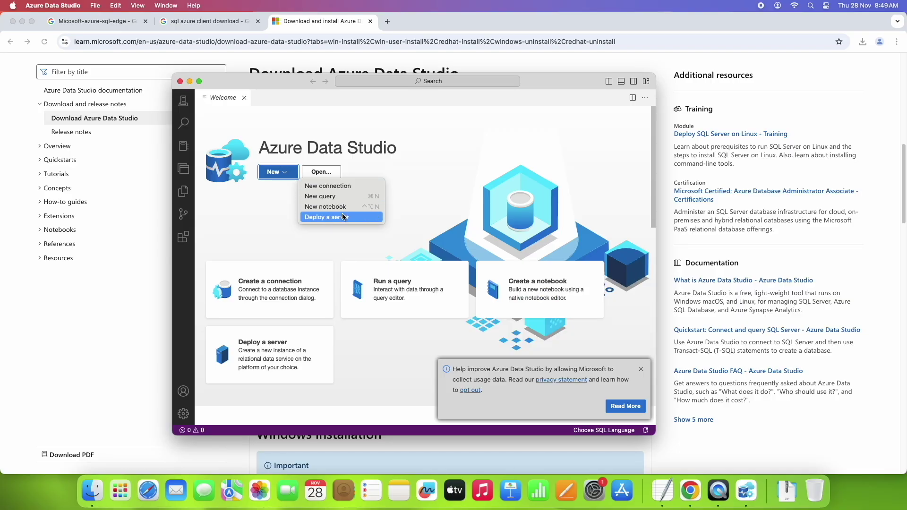
left_click(247, 216)
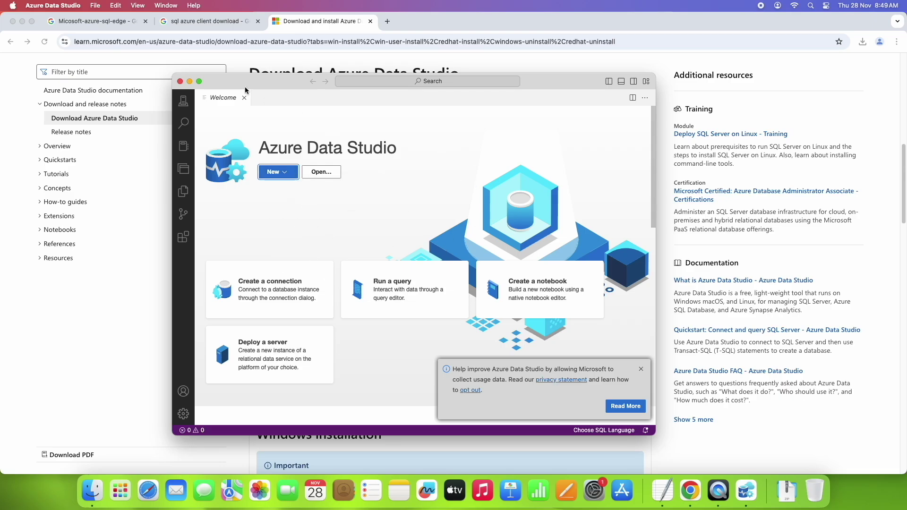
left_click(180, 82)
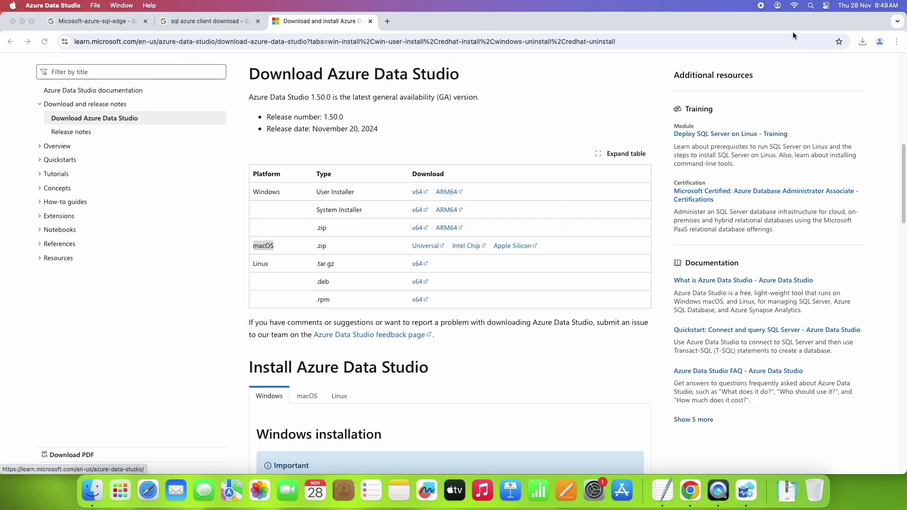
left_click(22, 22)
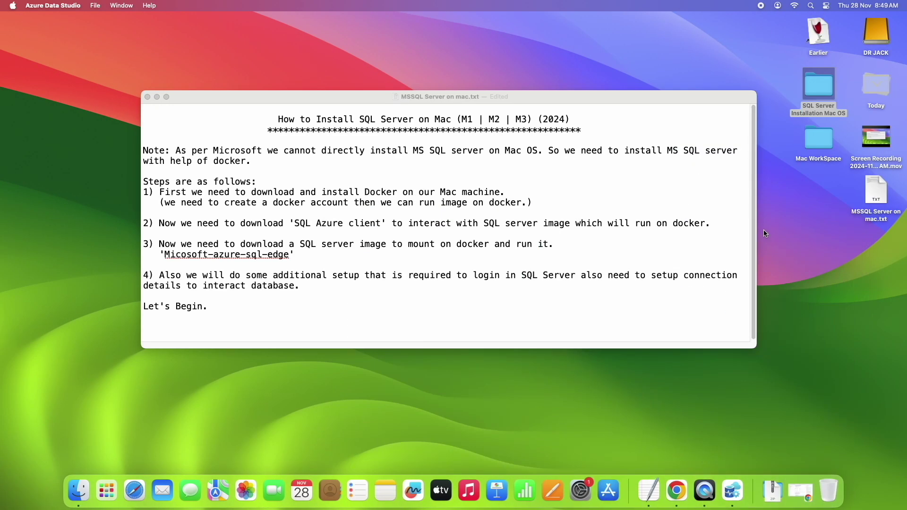
- Review steps 2 and 3 of the MSSQL Server on mac.txt notes and select the image name Micosoft-azure-sql-edge
left_click(183, 230)
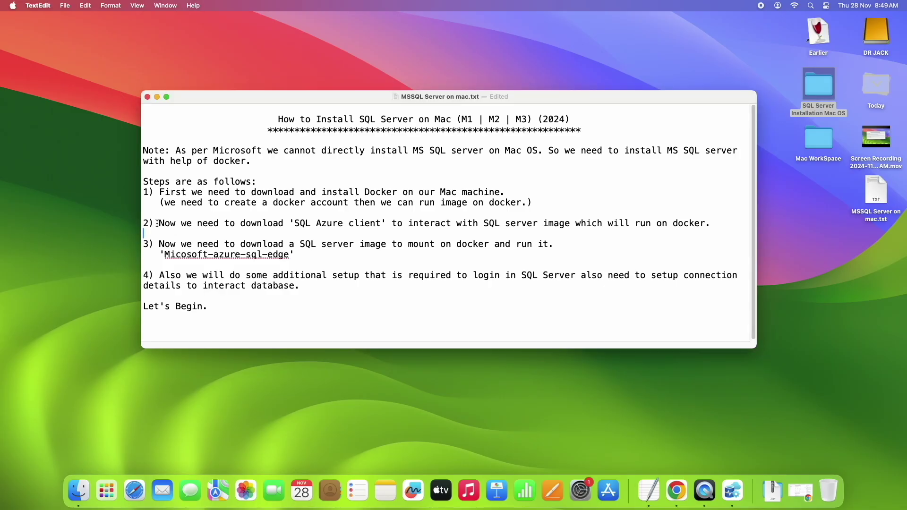
left_click(291, 223)
left_click_drag(292, 223, 388, 225)
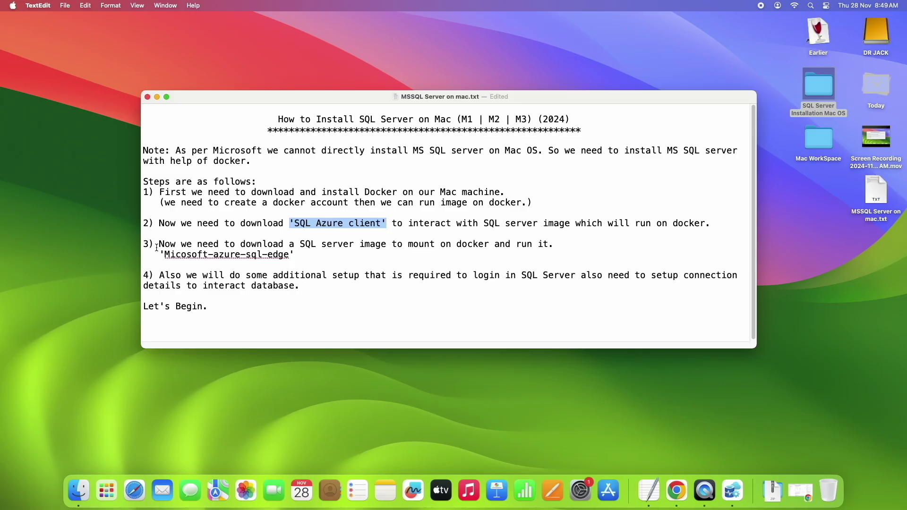
left_click_drag(156, 245, 139, 245)
left_click(235, 256)
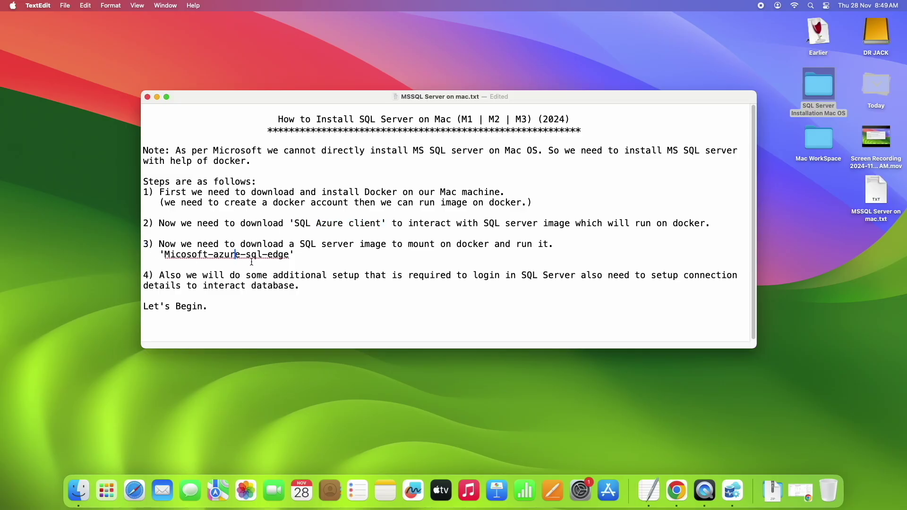
left_click(161, 244)
left_click_drag(221, 244, 558, 243)
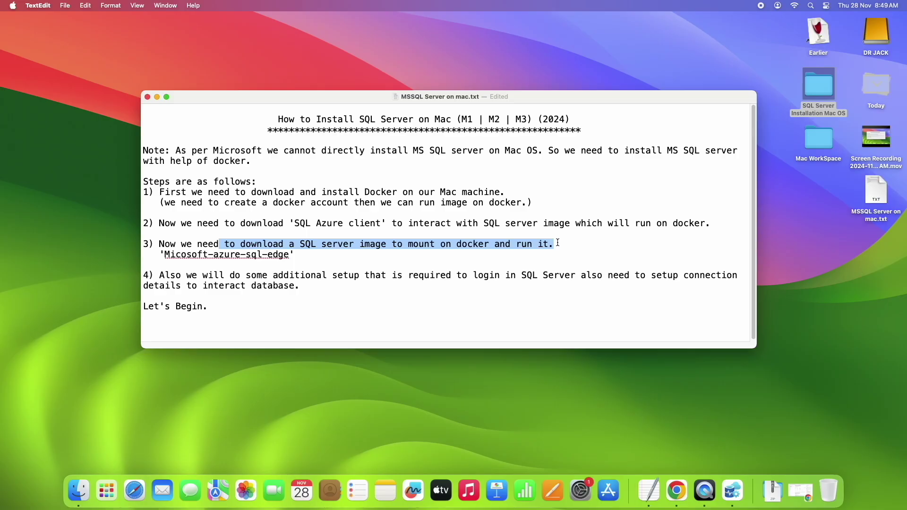
left_click(354, 243)
left_click_drag(391, 243, 241, 245)
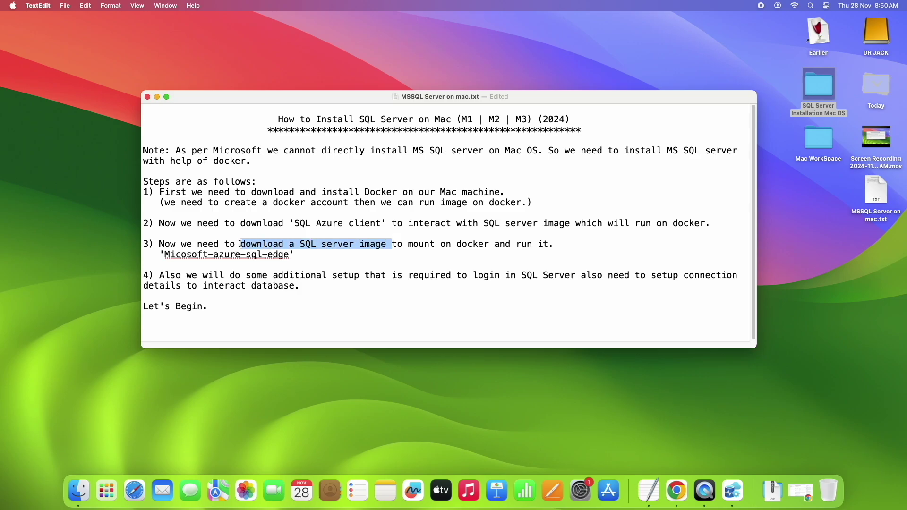
mouse_move(294, 255)
left_mouse_down()
mouse_move(165, 252)
mouse_move(288, 254)
left_mouse_up()
key("Right")
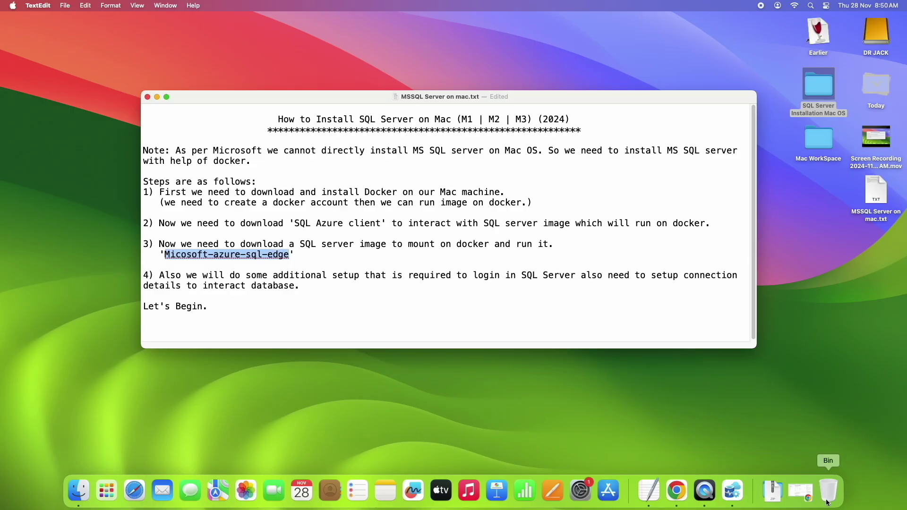
- Switch to Chrome and rerun the Google search for Micosoft-azure-sql-edge in its existing tab
left_click(680, 491)
left_click(102, 26)
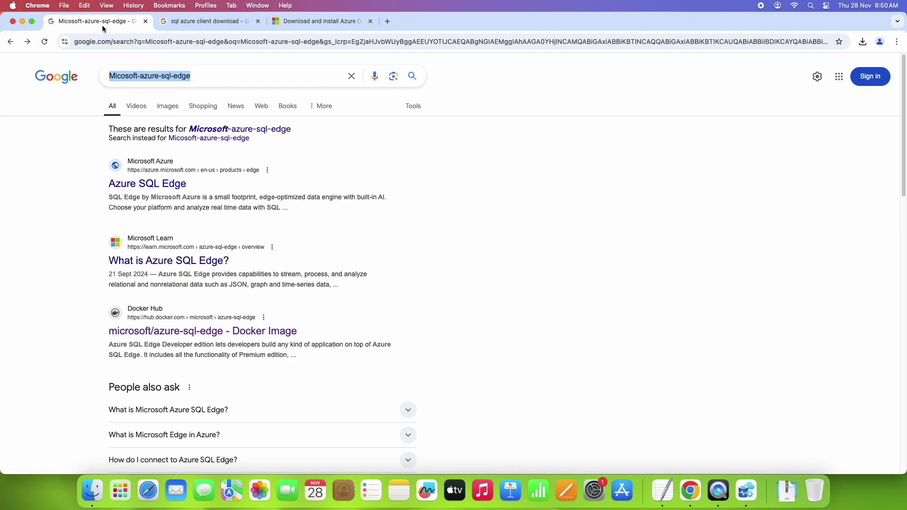
left_click(191, 76)
left_click_drag(190, 76, 118, 76)
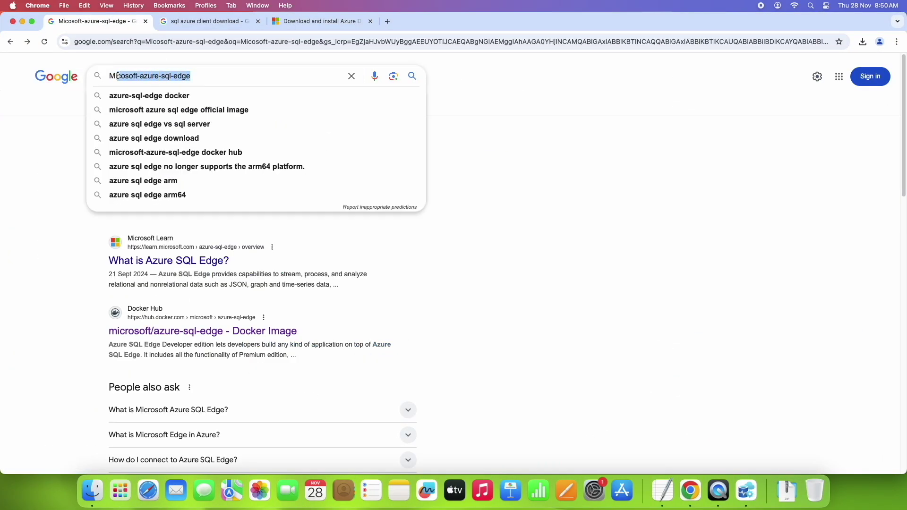
left_click(209, 77)
key("Return")
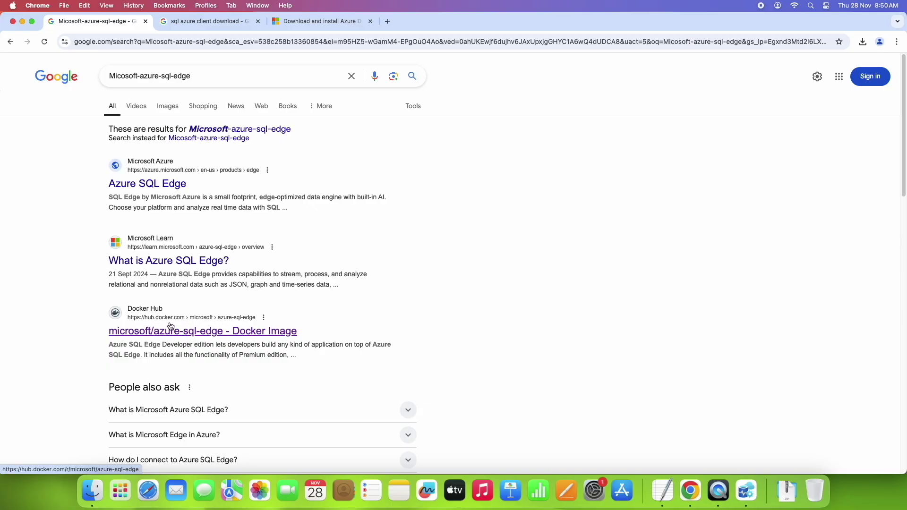
- Open the Docker Hub result microsoft/azure-sql-edge in a new tab and switch to it
right_click(270, 336)
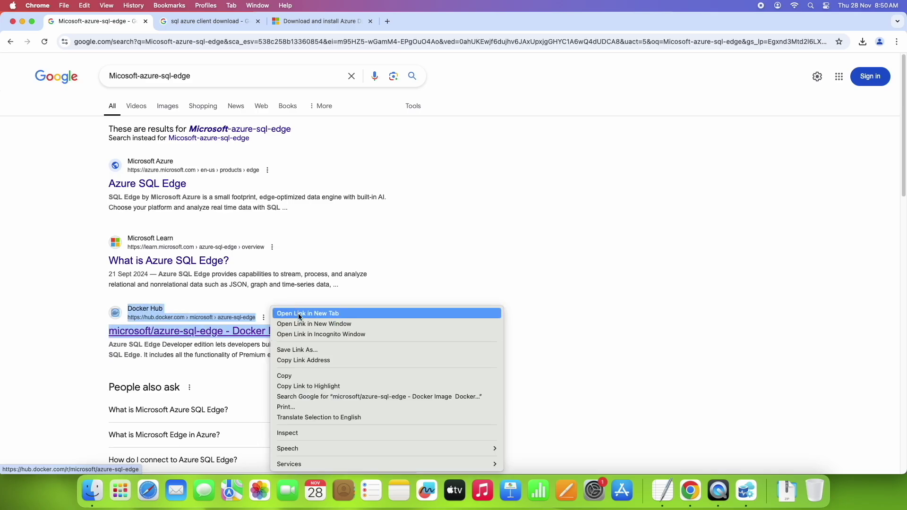
left_click(295, 314)
left_click(209, 21)
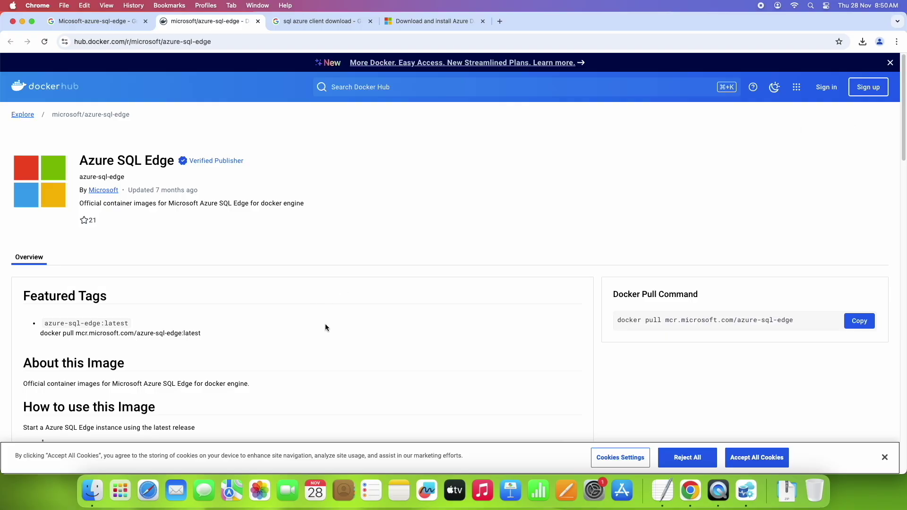
- Find the Docker Pull Command section on the Azure SQL Edge page and select the command docker pull mcr.microsoft.com/azure-sql-edge
scroll(328, 318, "down", 1)
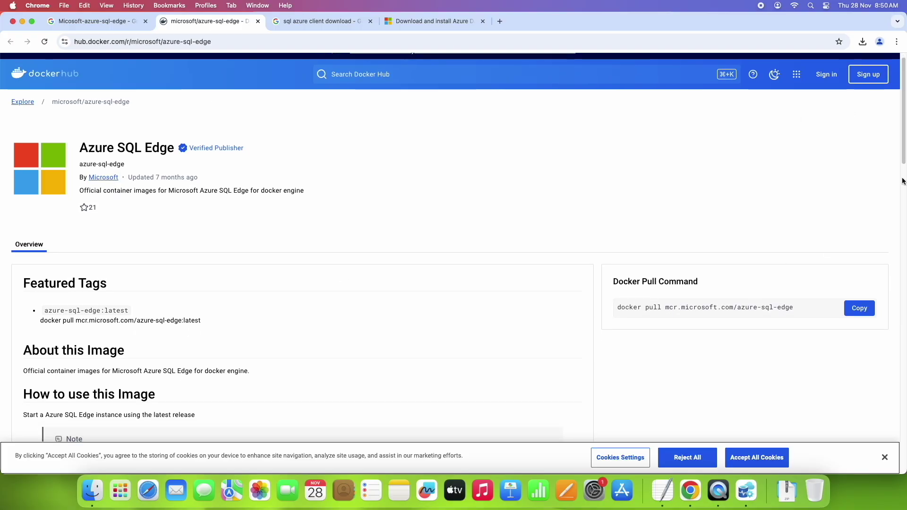
scroll(903, 185, "down", 5)
scroll(453, 246, "down", 2)
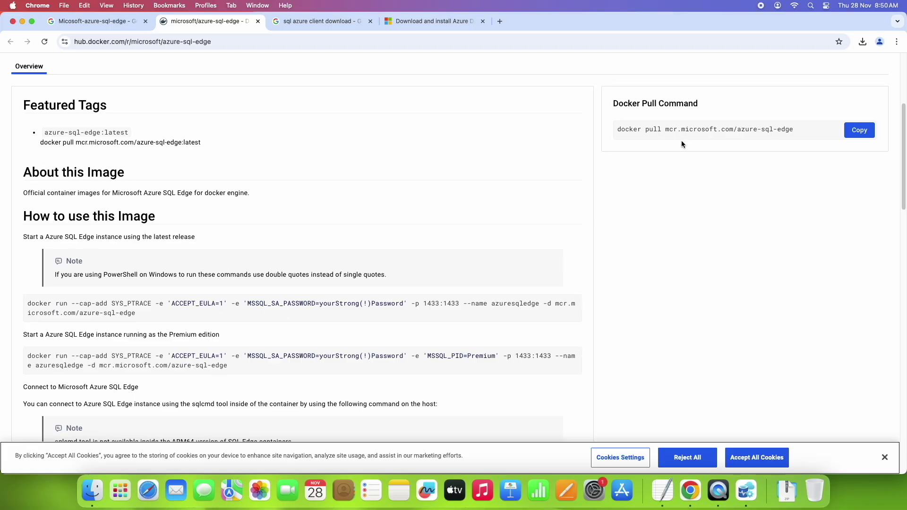
left_click_drag(614, 104, 697, 104)
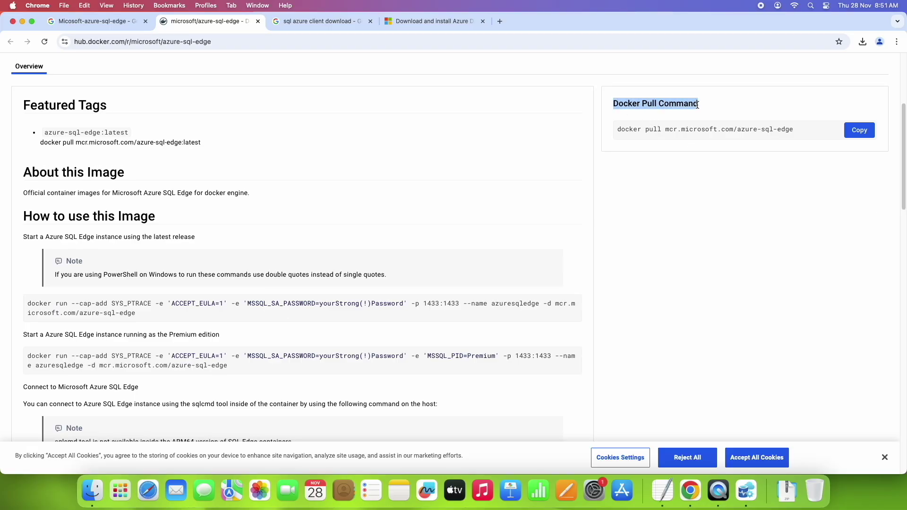
left_click_drag(793, 130, 619, 130)
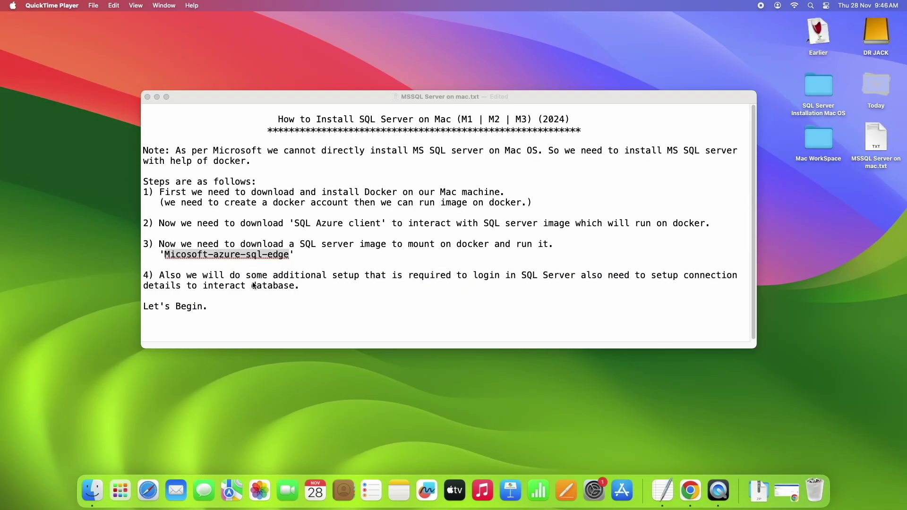
- Review steps 3 and 4 of the MSSQL Server on mac.txt notes, covering the server image and the additional login and connection setup
left_click(251, 263)
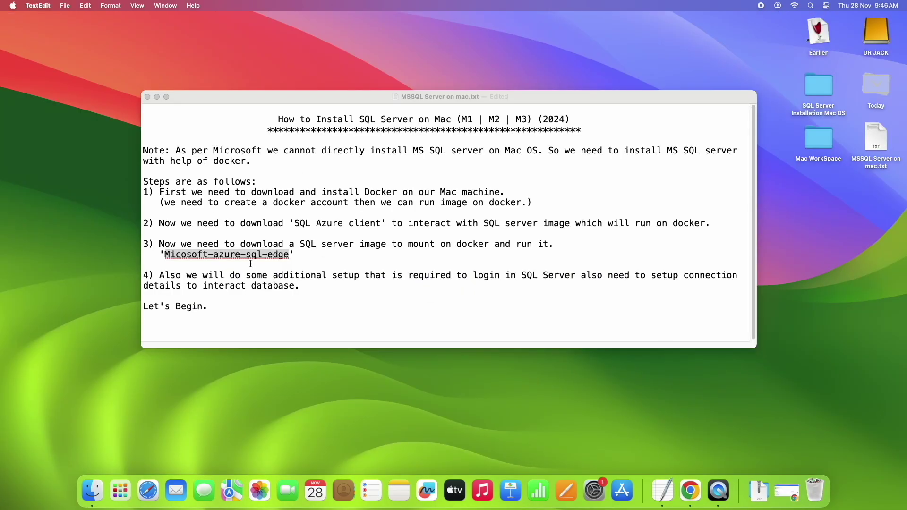
left_click(381, 243)
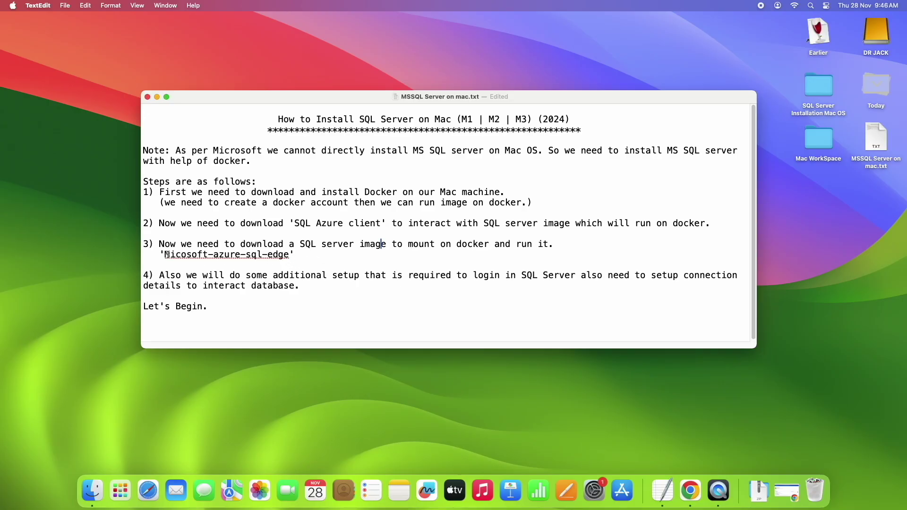
left_click(304, 257)
left_click_drag(154, 278, 143, 279)
left_click_drag(267, 275, 438, 288)
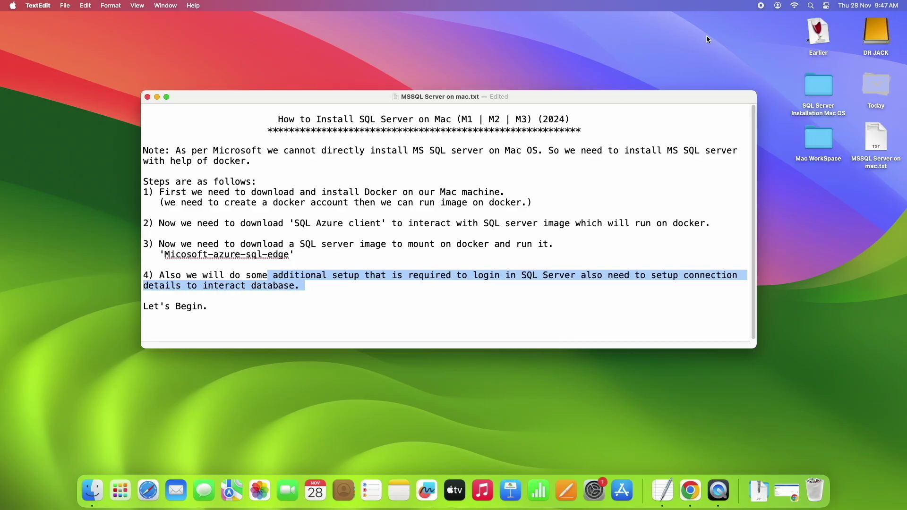
- Find Docker among the installed applications and launch Docker Desktop
left_click(120, 491)
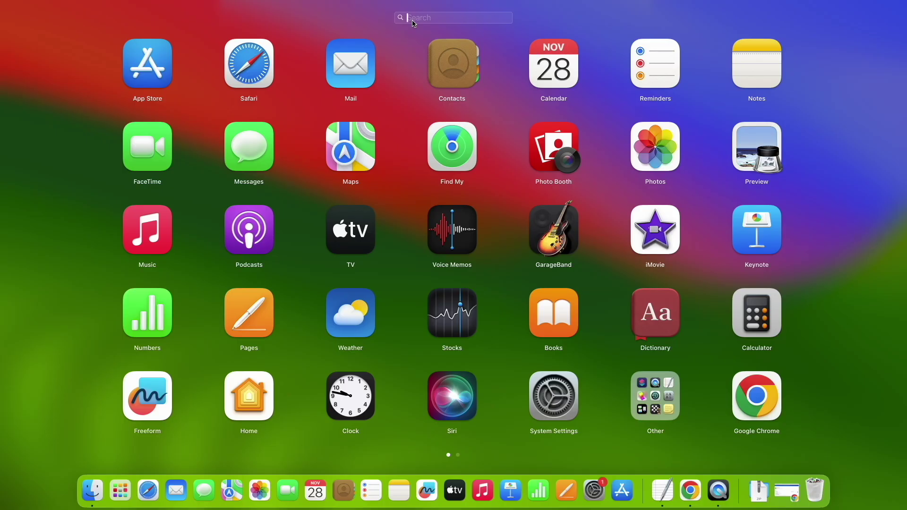
type("docke")
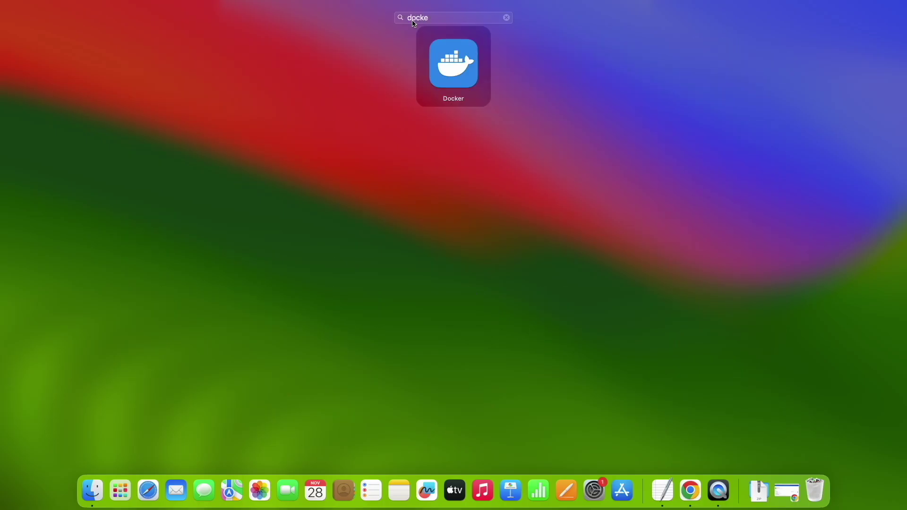
left_click(452, 64)
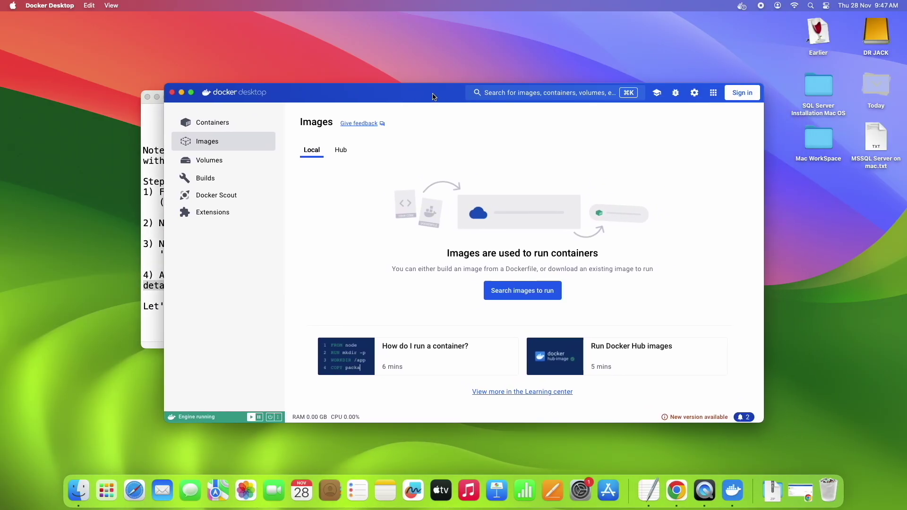
- Check the running status of Docker Desktop and minimize its window
left_click(742, 6)
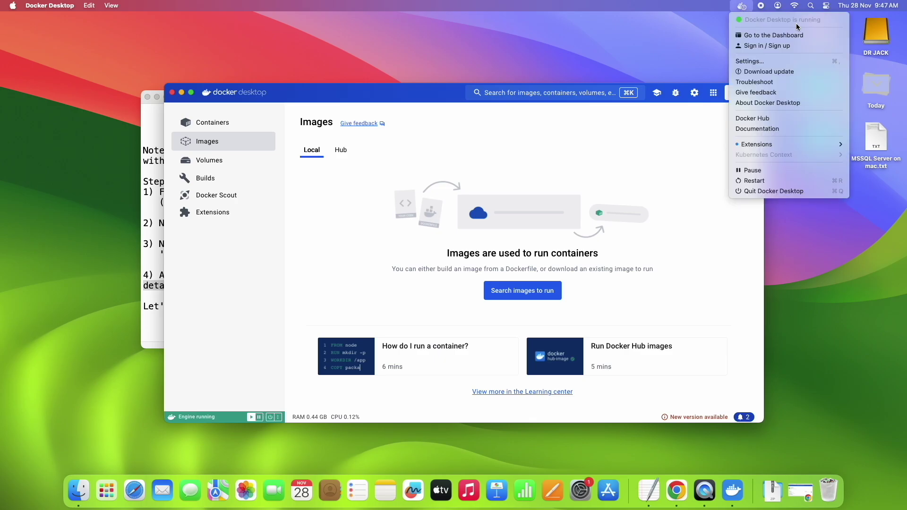
left_click(397, 98)
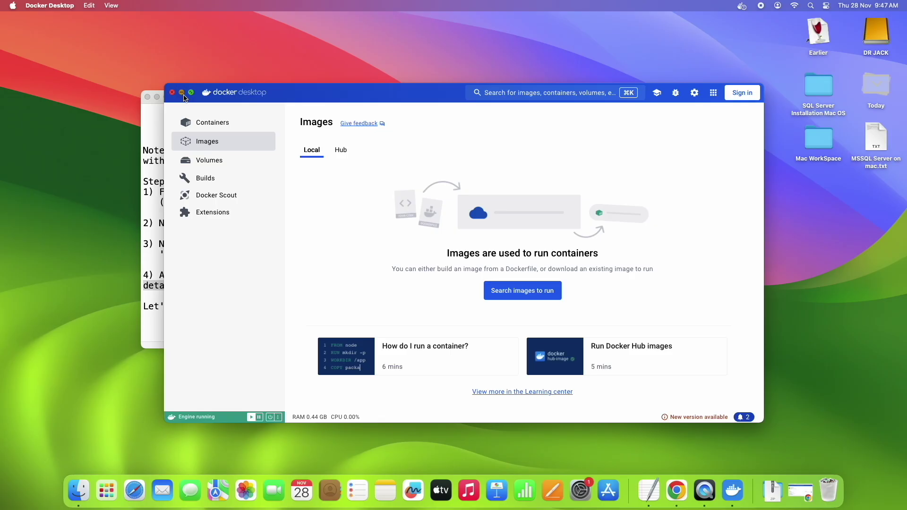
left_click(182, 93)
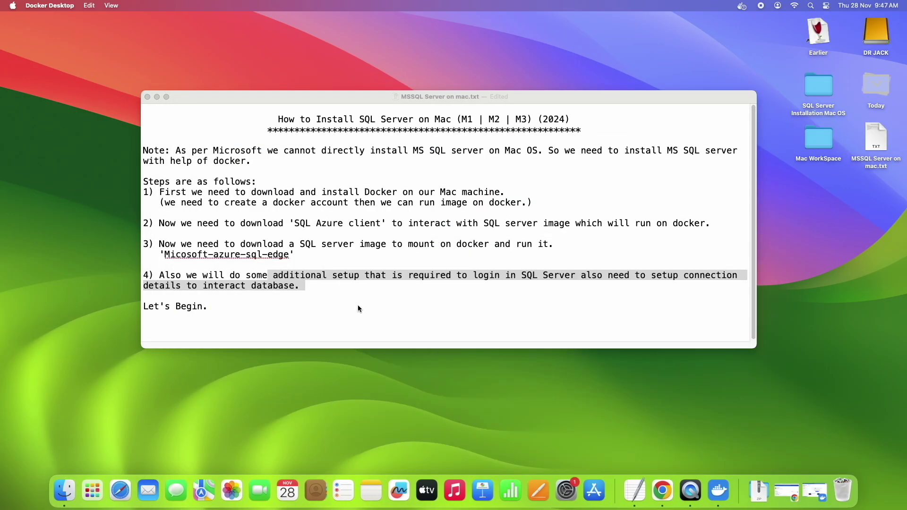
- Switch to Chrome and copy the Docker Pull Command from the Azure SQL Edge page
left_click(663, 491)
left_click_drag(612, 295, 699, 296)
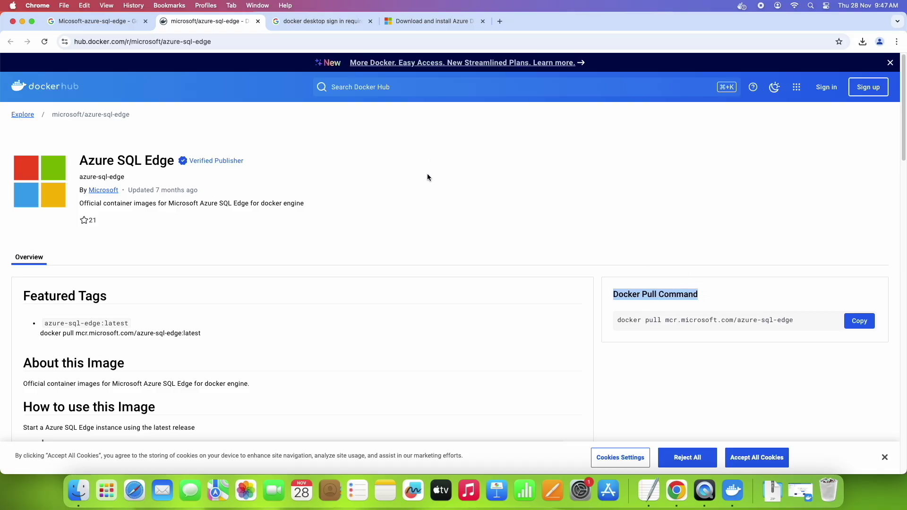
left_click(860, 324)
- Open Terminal and run the copied command docker pull mcr.microsoft.com/azure-sql-edge
left_click(812, 6)
type("terminal")
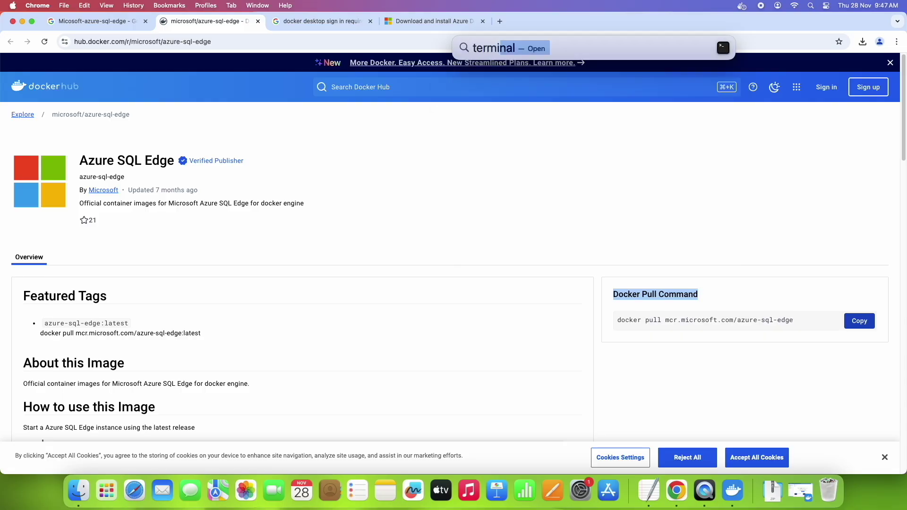
key("Return")
right_click(418, 222)
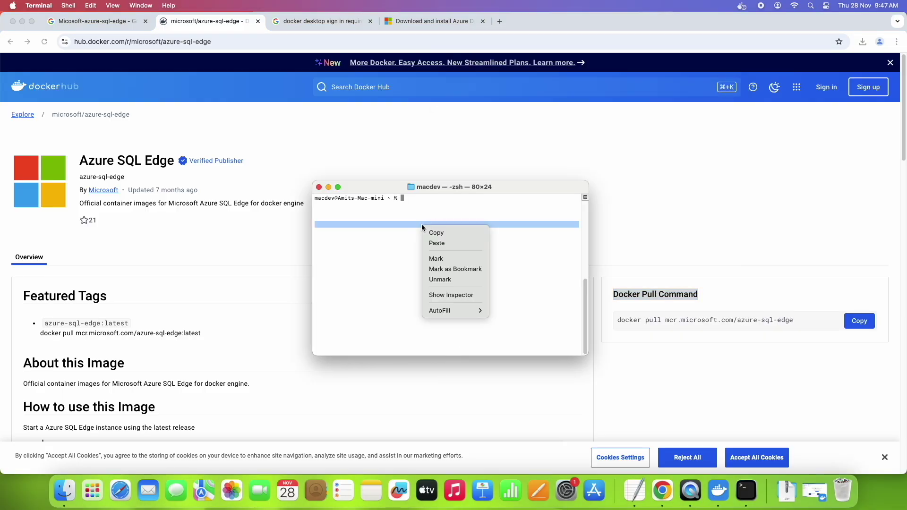
left_click(438, 243)
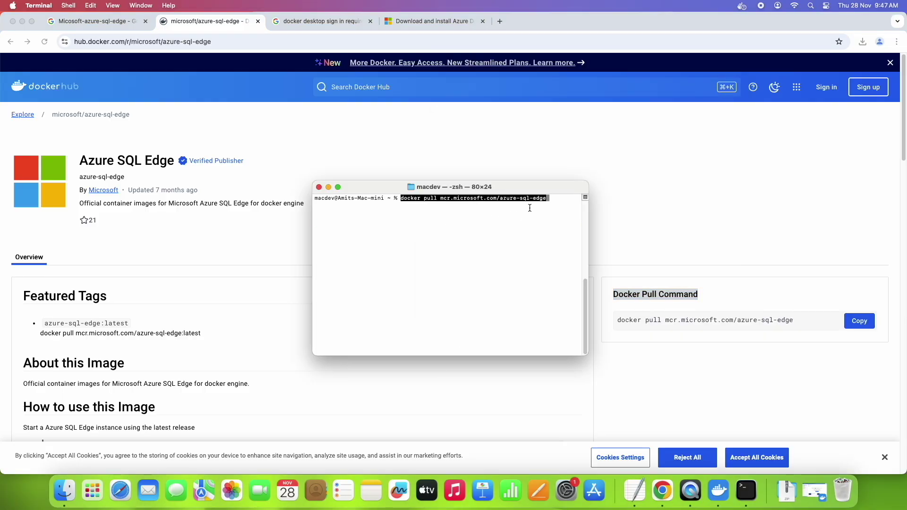
key("Return")
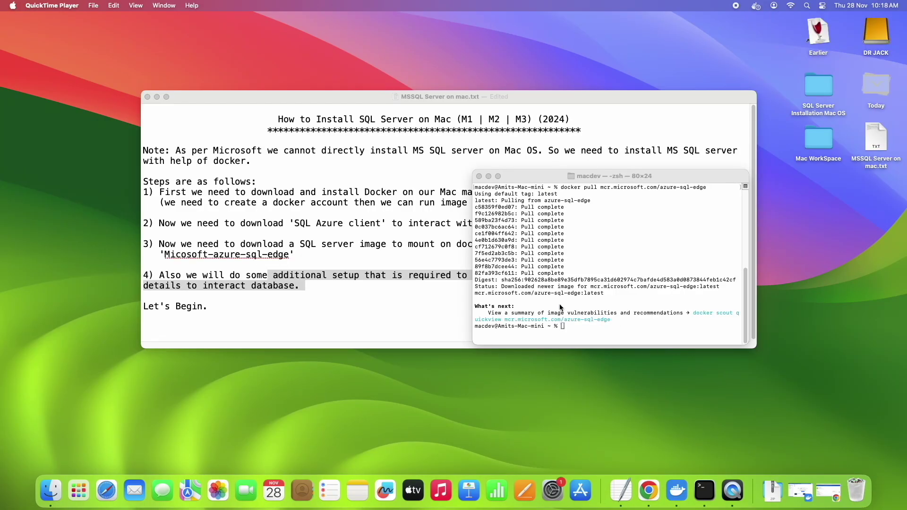
- Check the download status line of the pull in Terminal and look up the image in Docker Desktop's local images
left_click(560, 304)
left_click_drag(477, 288, 721, 288)
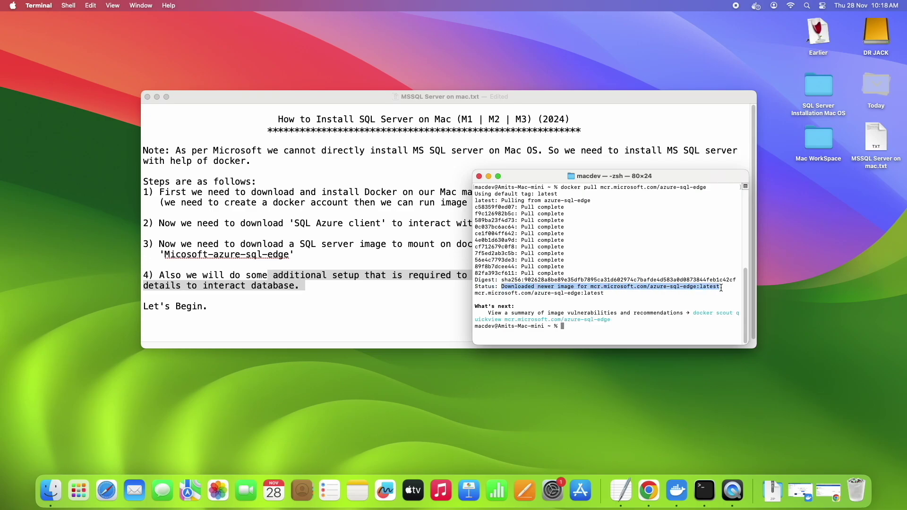
left_click(700, 300)
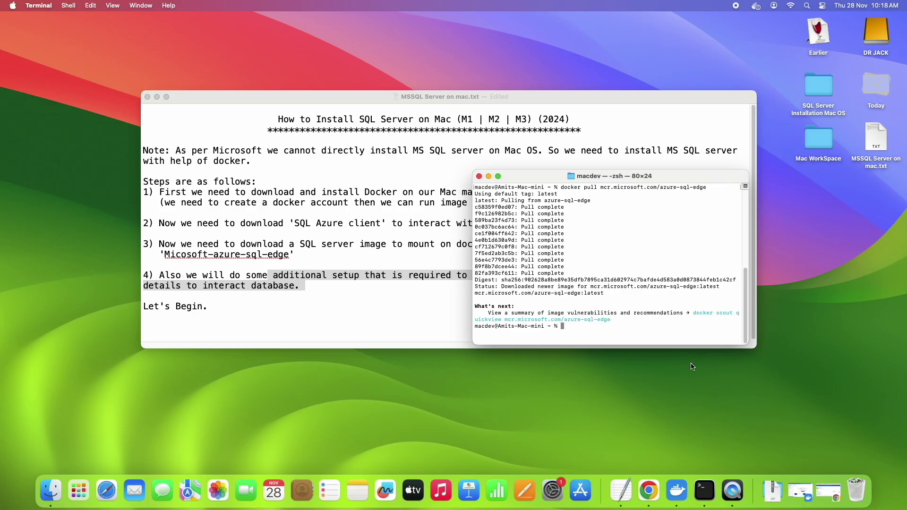
left_click(676, 493)
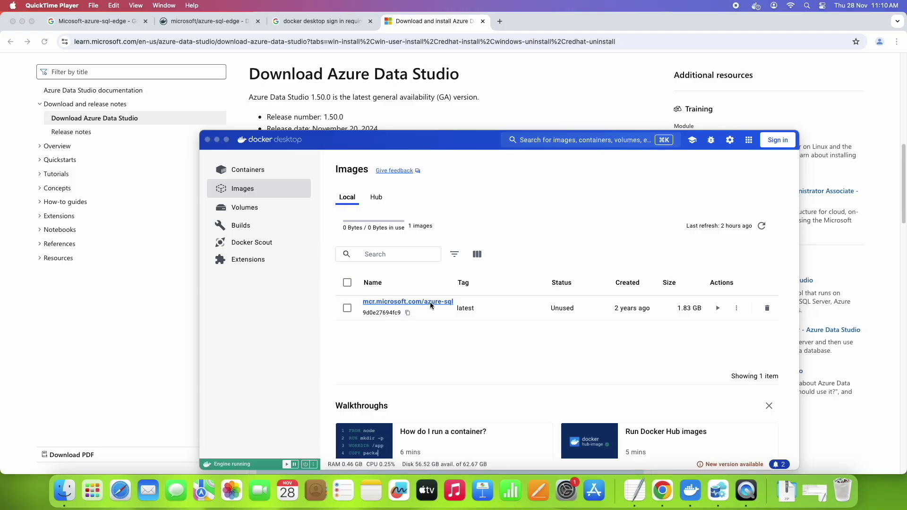
left_click(430, 330)
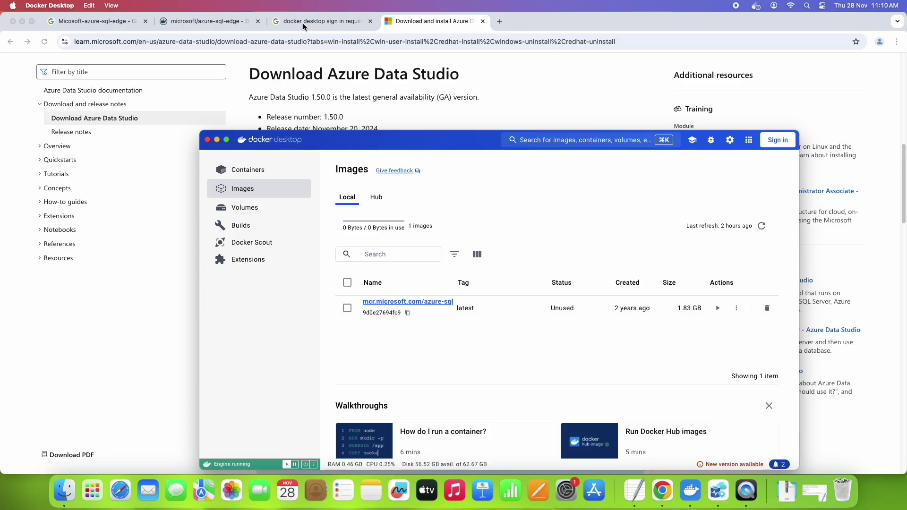
- In Chrome, review the Premium edition docker run command under How to use this Image on the azure-sql-edge page, including MSSQL_SA_PASSWORD and MSSQL_PID
left_click(222, 21)
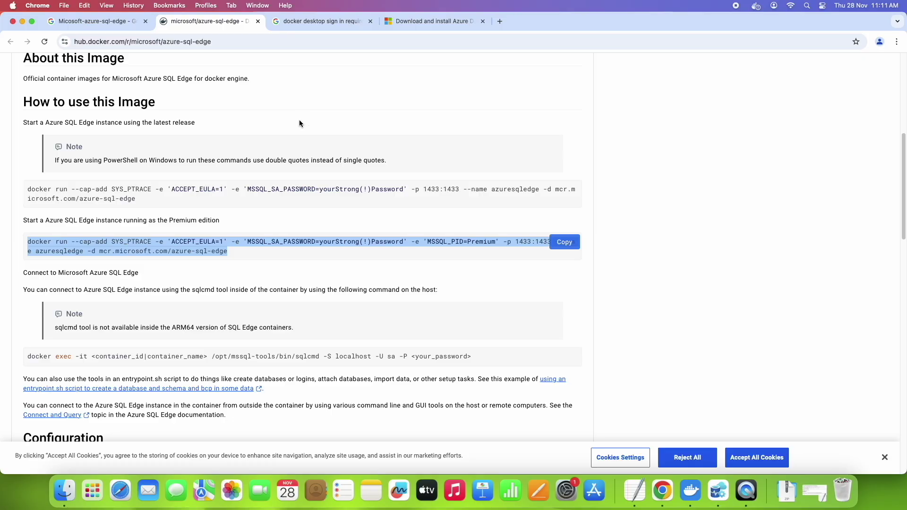
scroll(118, 143, "down", 1)
left_click_drag(24, 100, 159, 100)
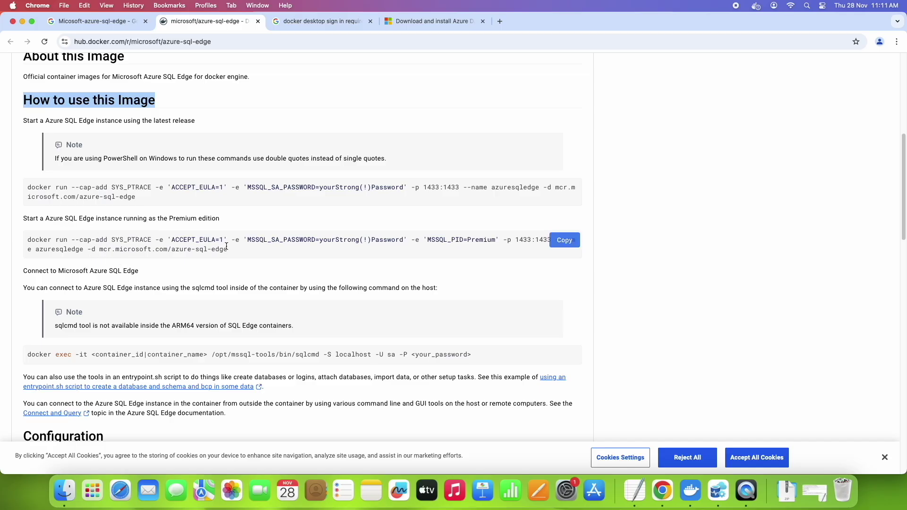
left_click_drag(228, 249, 27, 241)
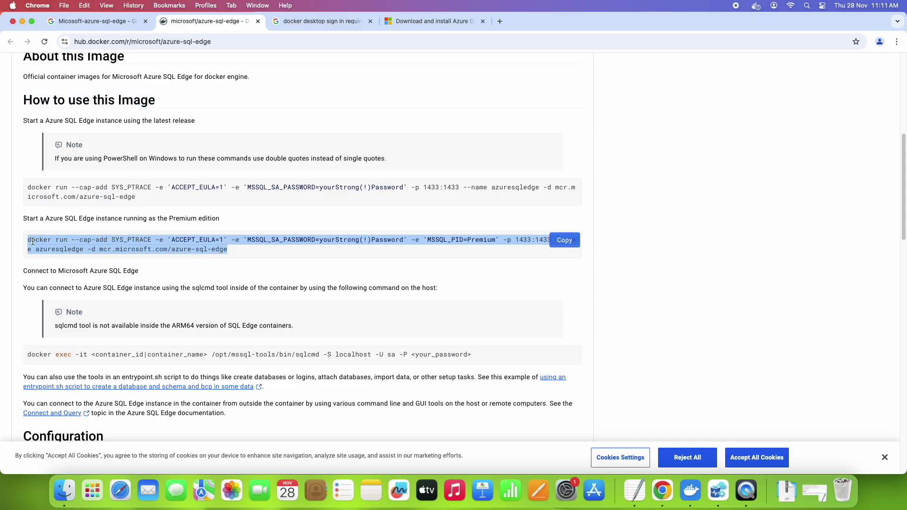
double_click(180, 220)
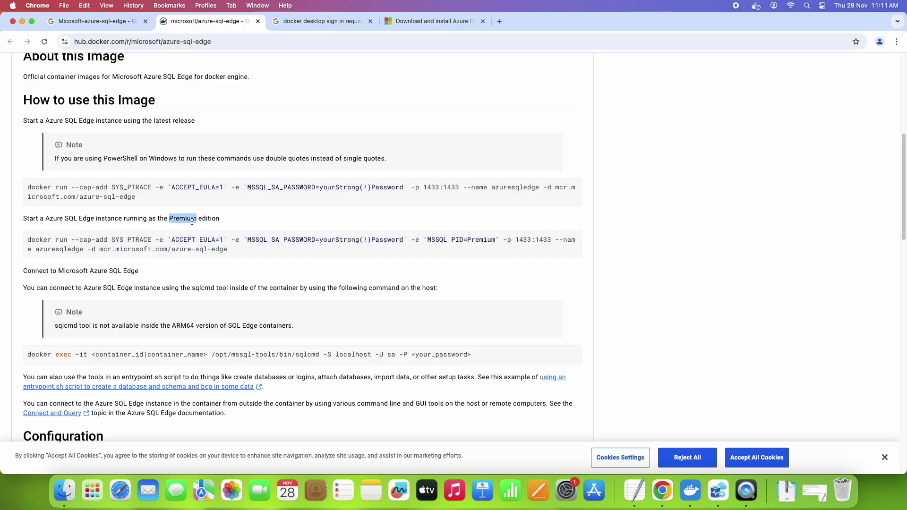
mouse_move(231, 254)
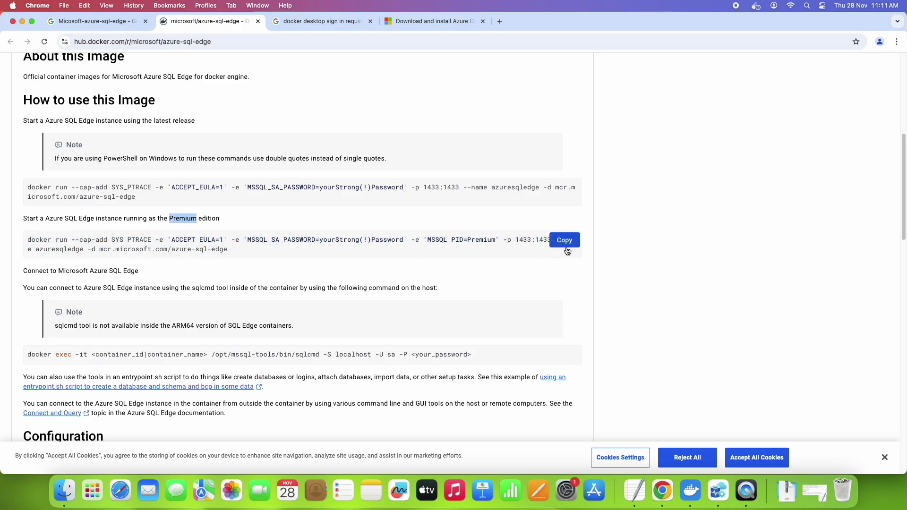
double_click(283, 239)
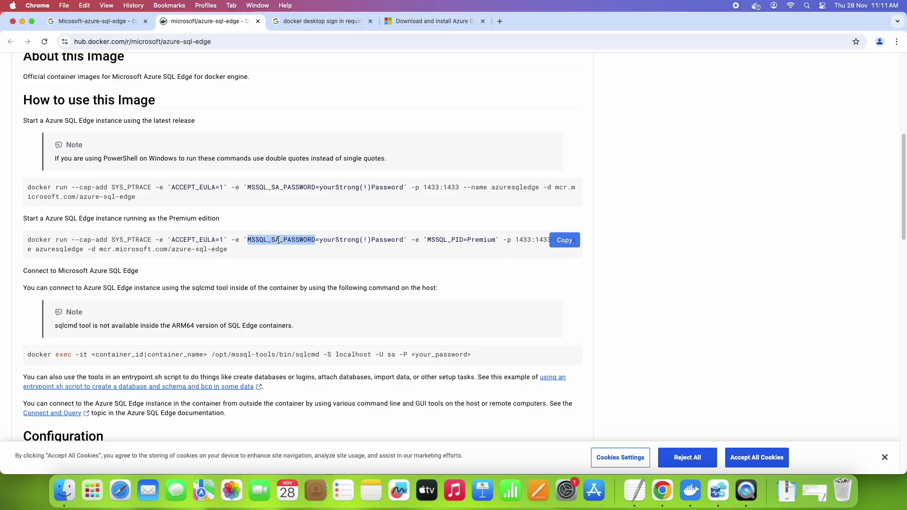
left_click(482, 241)
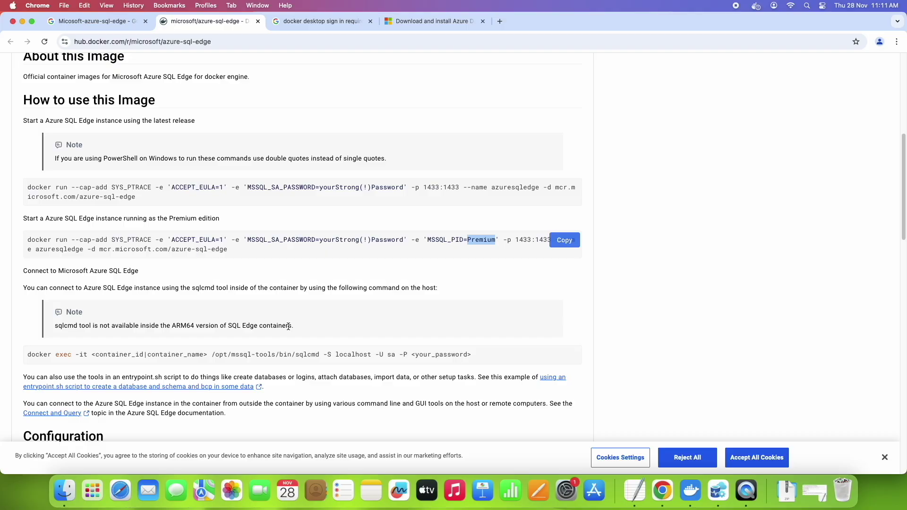
- Switch to TextEdit and review the customized docker run command's ACCEPT_EULA=1, SA password, MSSQL_PID=Developer, MSSQL_USER=SA and port 1433 parameters
left_click(635, 491)
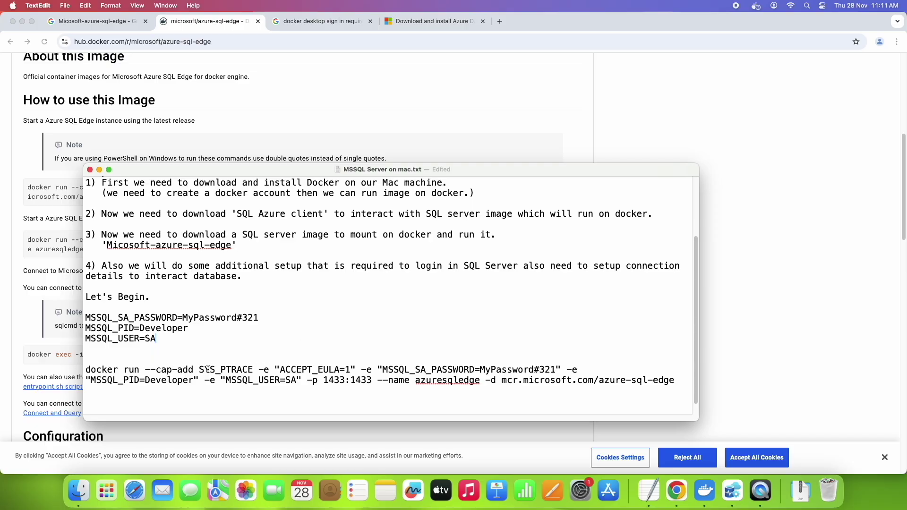
left_click_drag(282, 369, 349, 368)
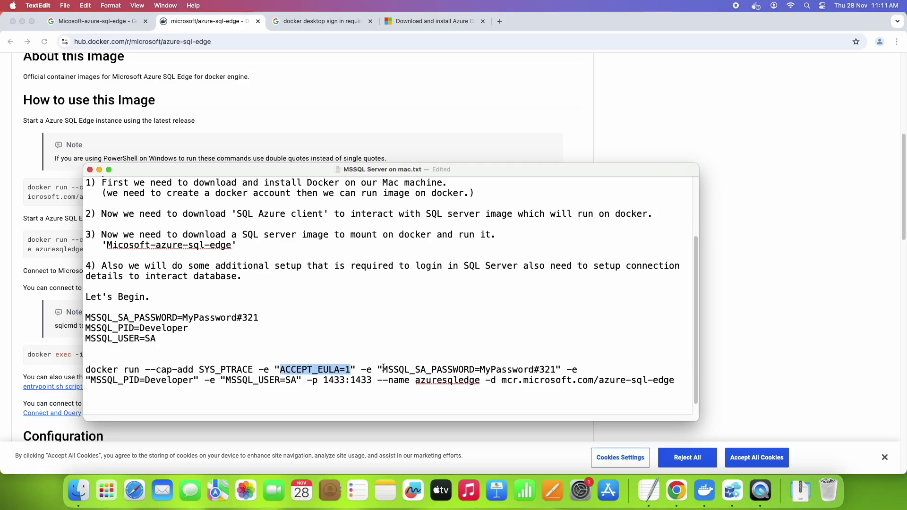
left_click_drag(384, 369, 556, 368)
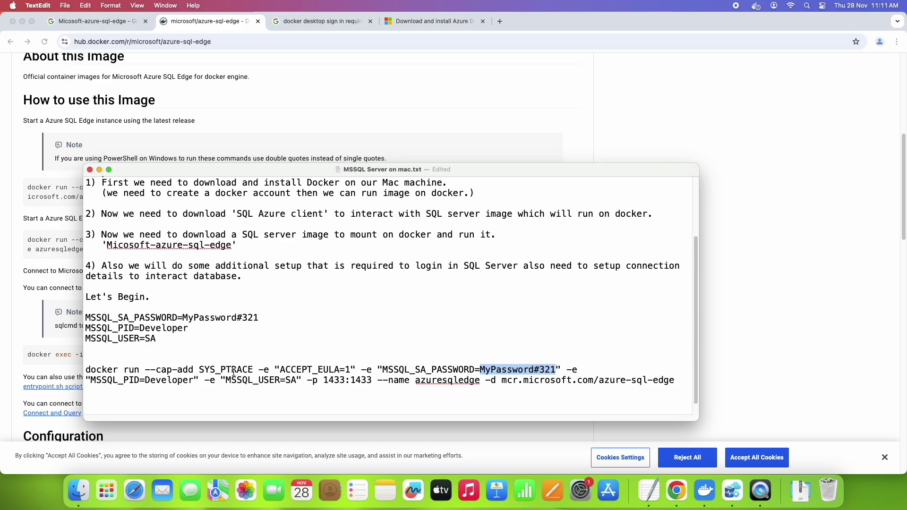
left_click_drag(91, 381, 193, 379)
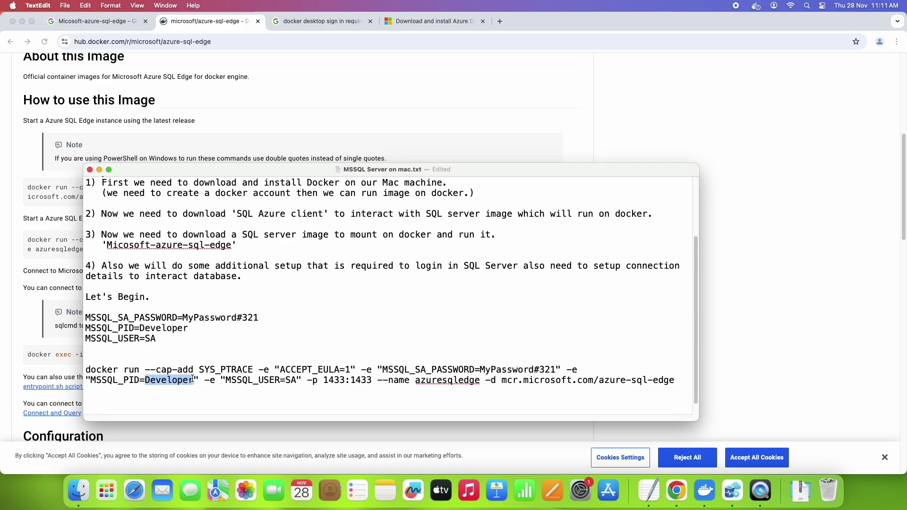
left_click(194, 380)
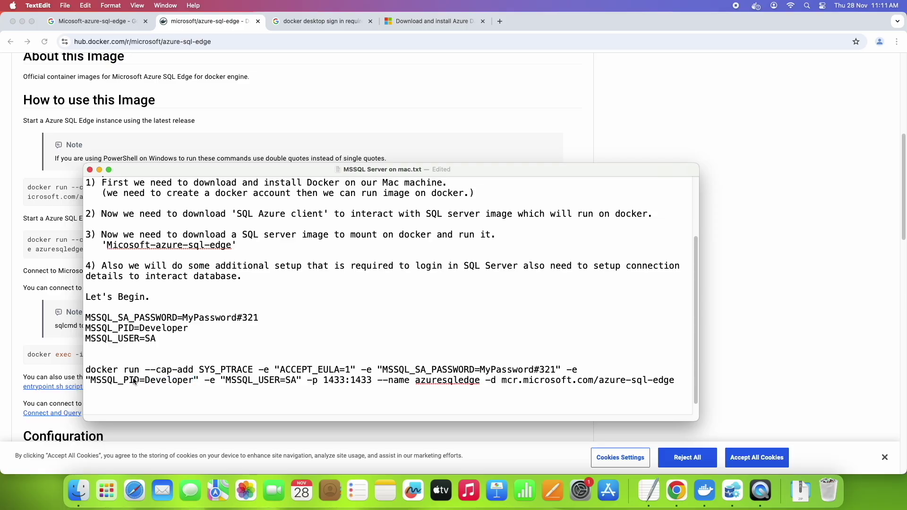
double_click(176, 381)
left_click(231, 383)
mouse_move(226, 381)
left_mouse_down()
mouse_move(297, 380)
mouse_move(225, 381)
left_mouse_up()
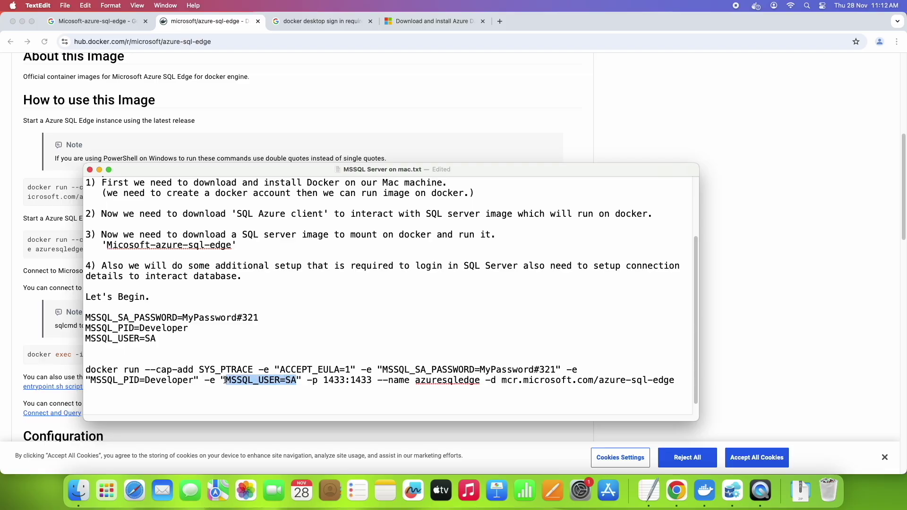
left_click_drag(158, 340, 81, 314)
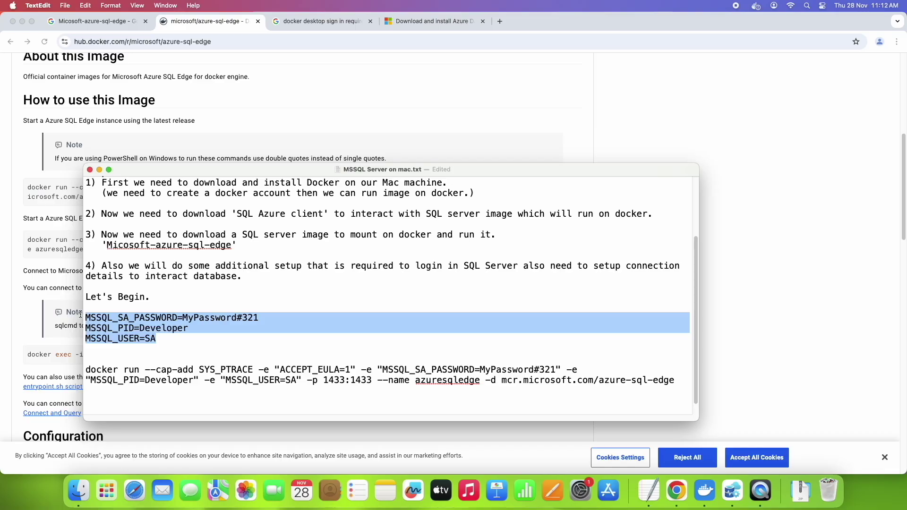
left_click(114, 318)
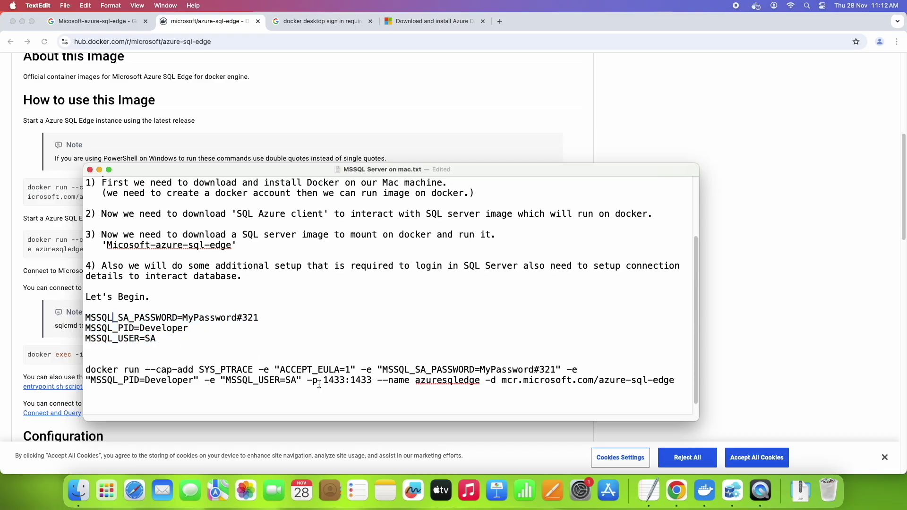
left_click_drag(325, 381, 345, 380)
- Copy the complete customized docker run command from the MSSQL Server on mac.txt notes
left_click_drag(675, 379, 87, 370)
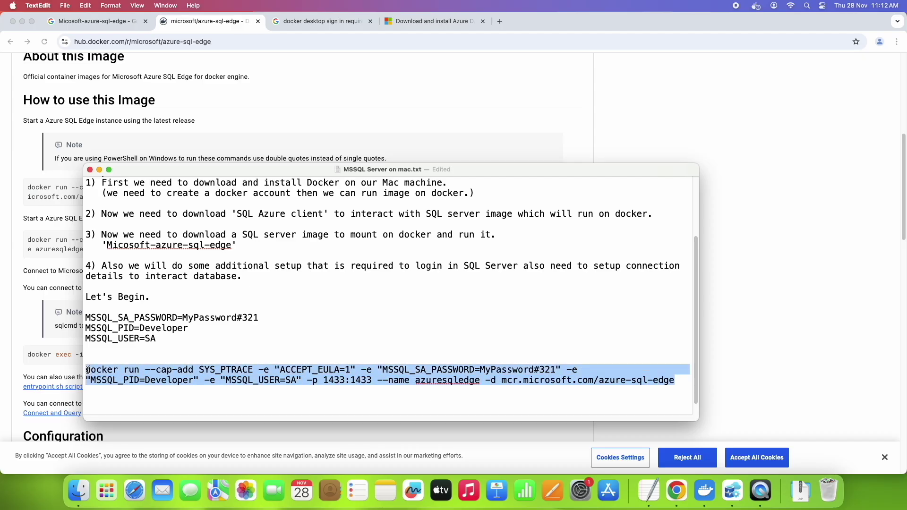
right_click(88, 369)
left_click(105, 344)
- Open Terminal and clear its screen with the clear command
left_click(807, 6)
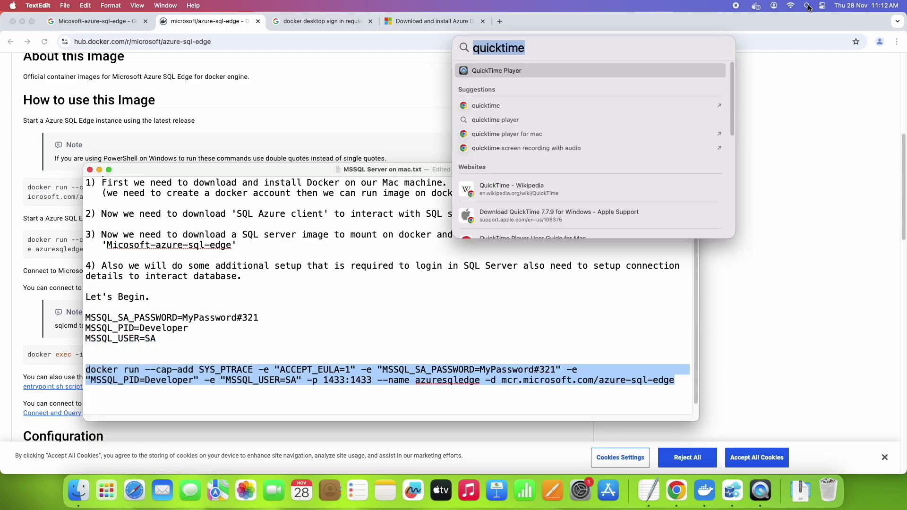
type("terminal")
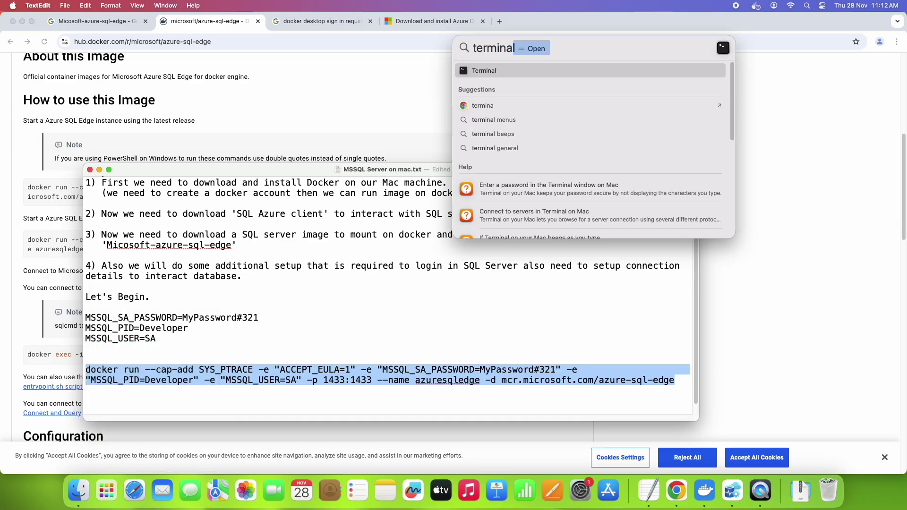
key("Return")
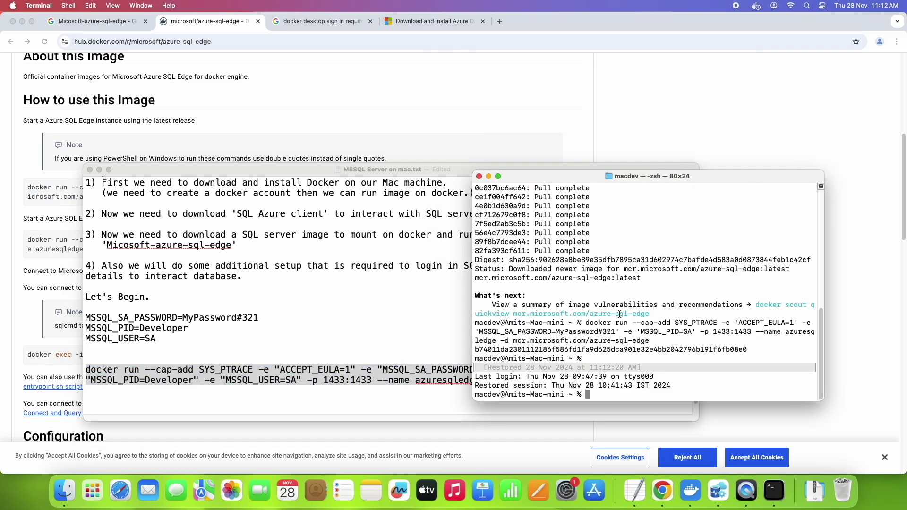
type("clear")
key("Return")
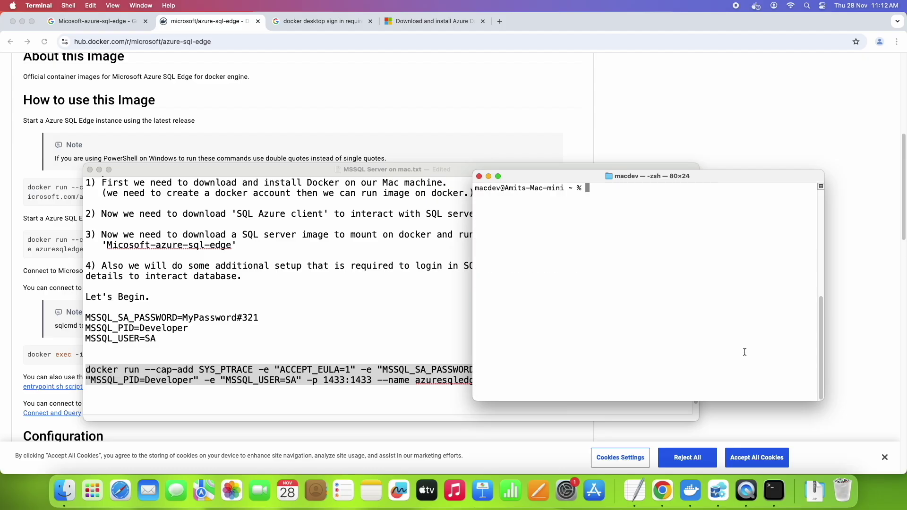
- Paste and run the customized docker run command in Terminal, supplying the MSSQL_SA_PASSWORD value, and select the resulting container ID
right_click(630, 253)
left_click(642, 265)
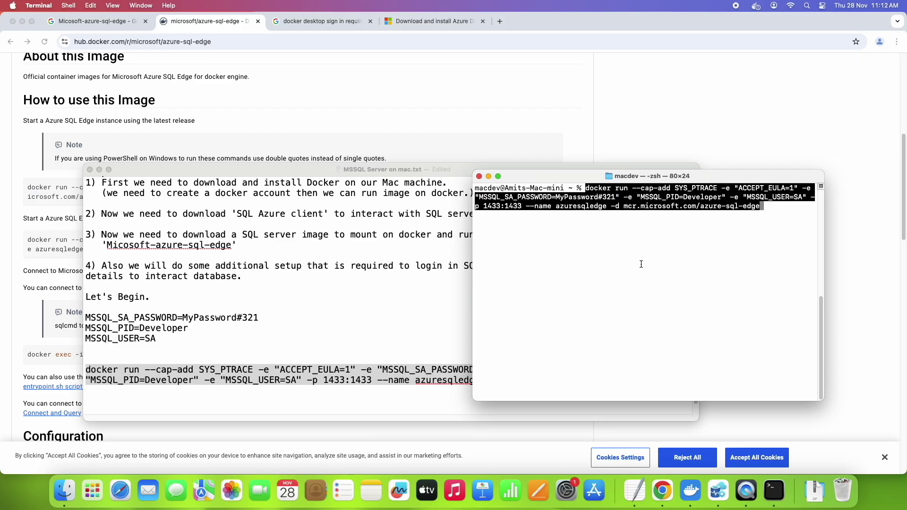
key("Right")
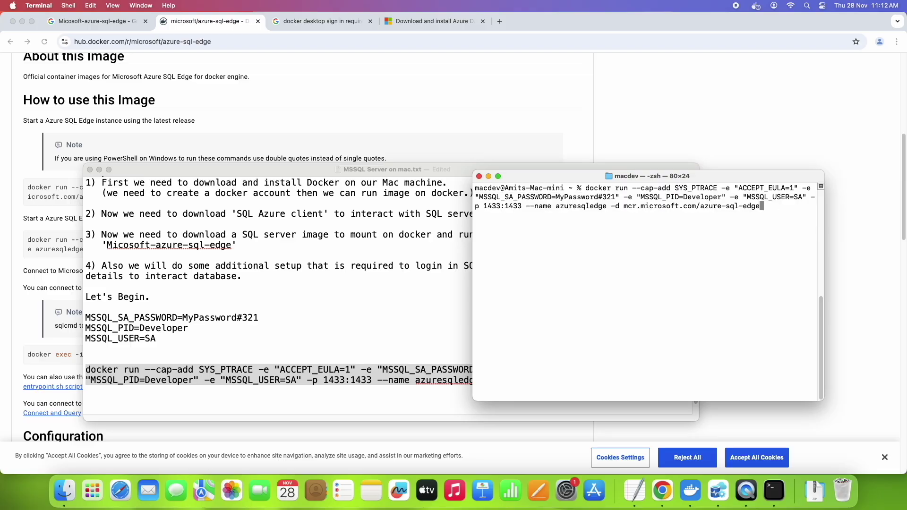
key("Return")
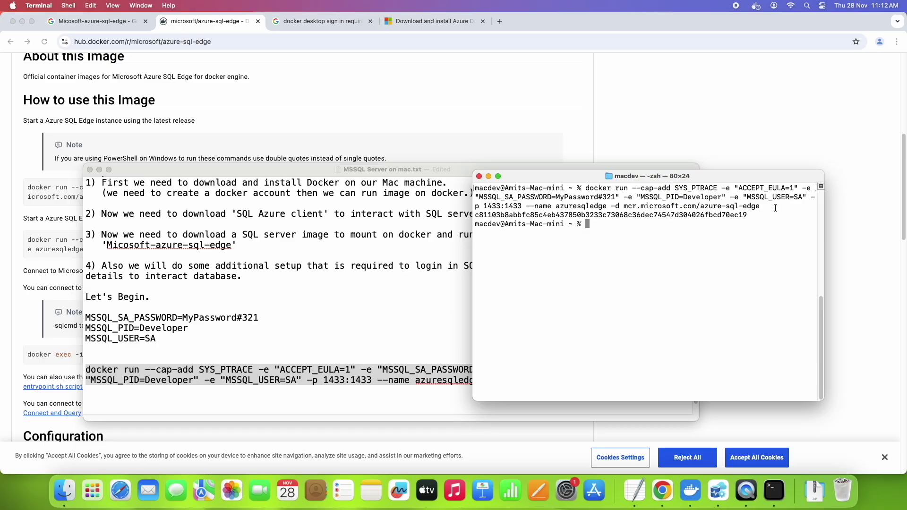
left_click_drag(748, 216, 476, 213)
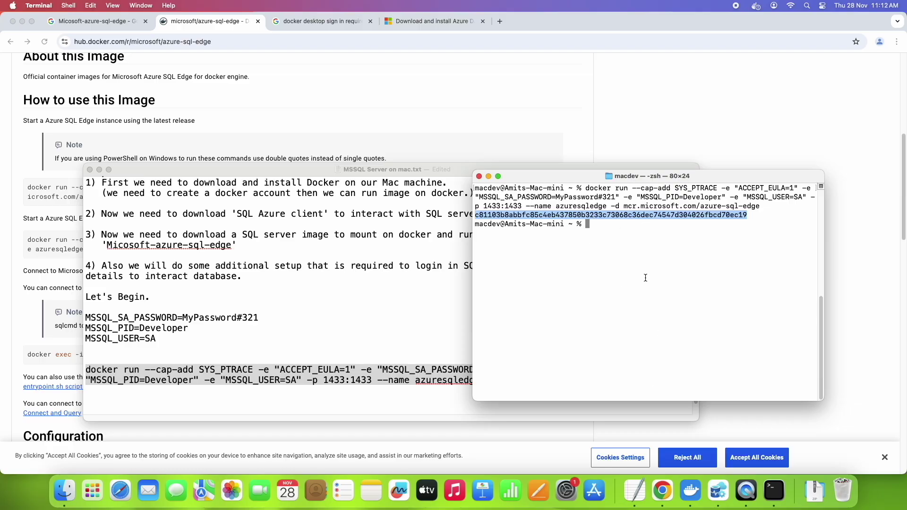
- Bring up Docker Desktop, then search the installed applications for azure and launch Azure Data Studio
left_click(691, 491)
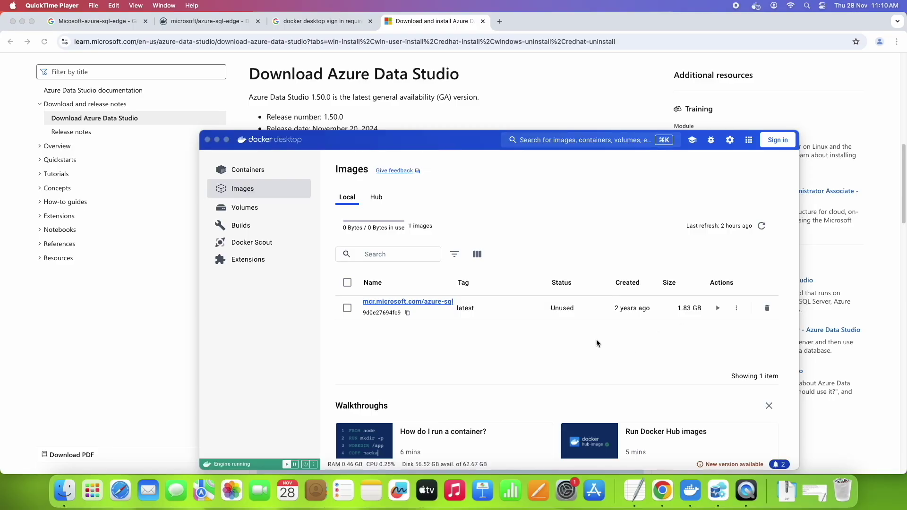
left_click(92, 491)
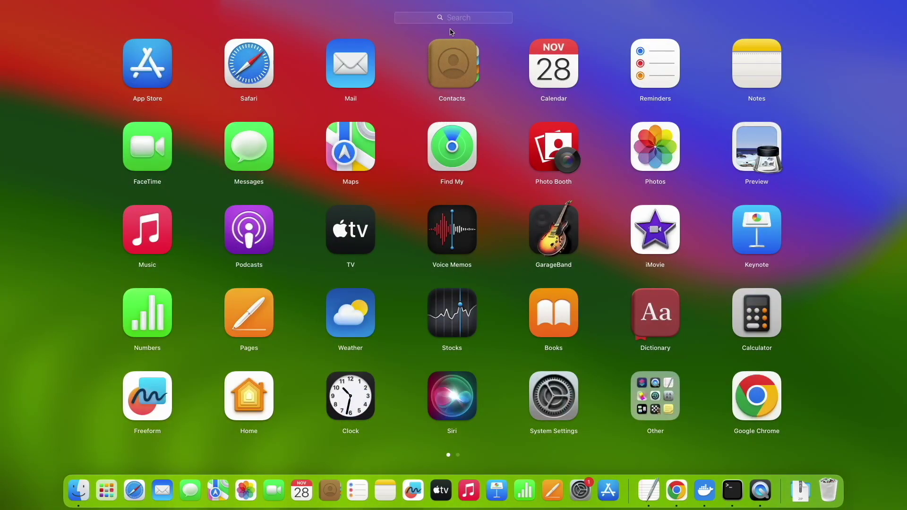
left_click(460, 20)
type("azure")
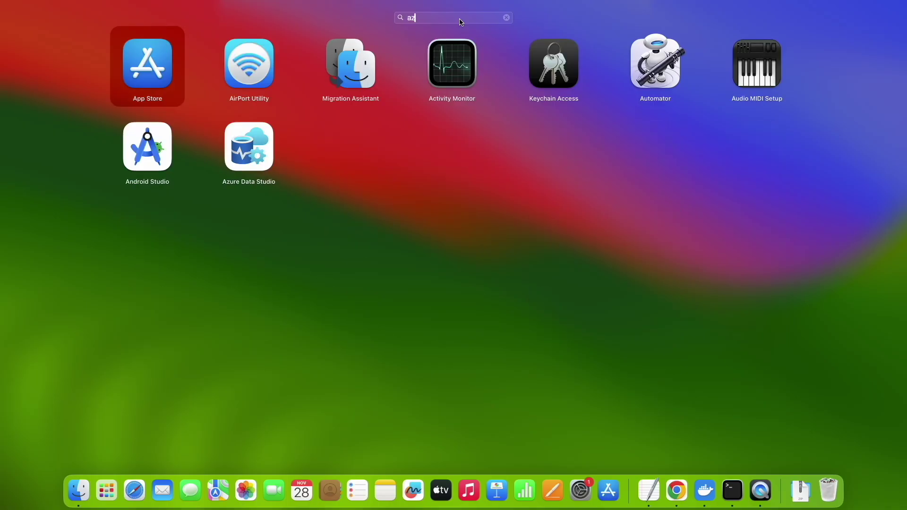
left_click(465, 63)
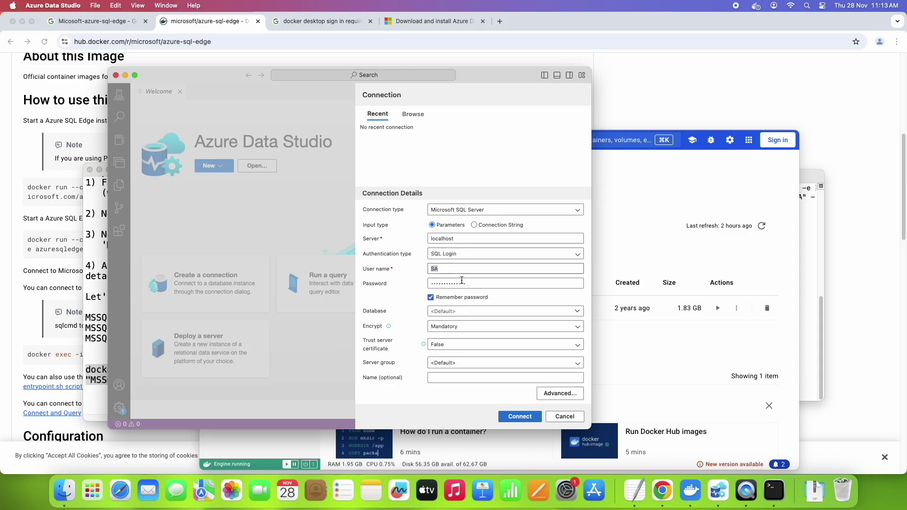
- Connect to the Microsoft SQL Server on localhost using SQL Login as SA, enabling Trust server certificate
double_click(435, 283)
left_click(471, 229)
double_click(460, 283)
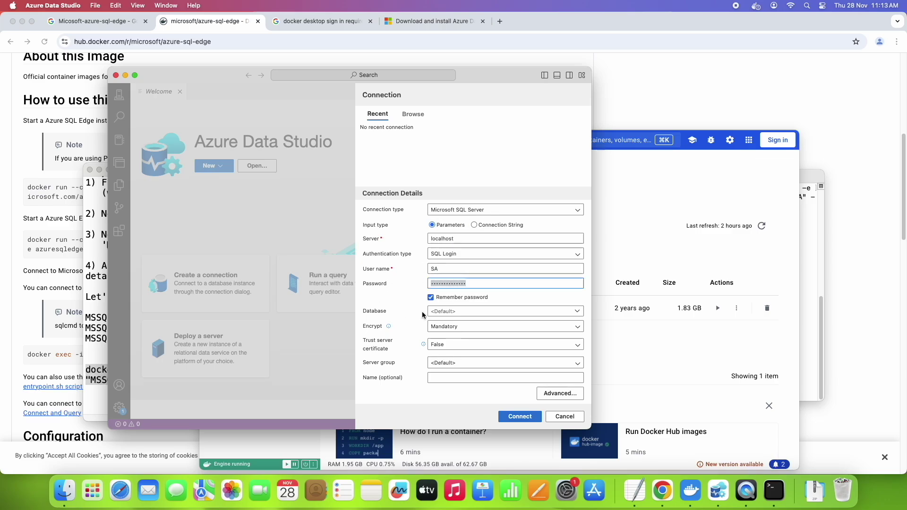
left_click(520, 418)
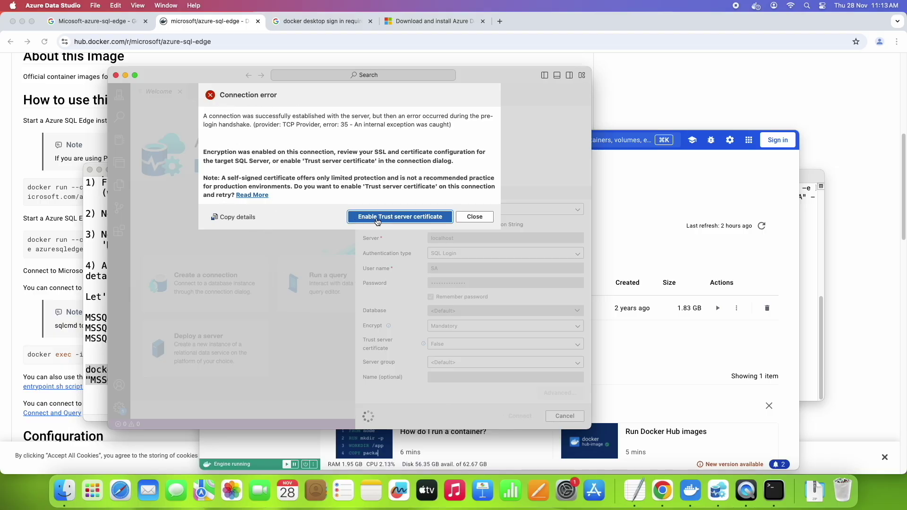
left_click(403, 217)
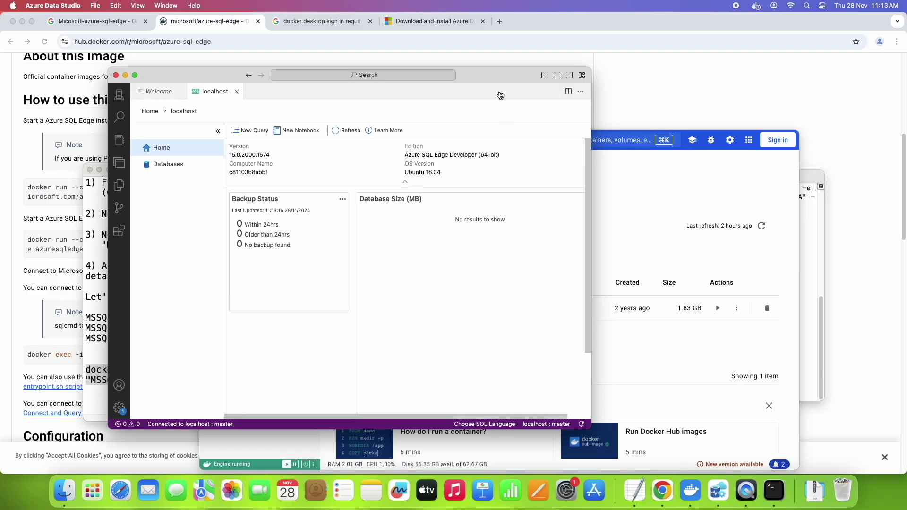
- Open the master database from the localhost server's Databases list and create a new query on it
double_click(492, 77)
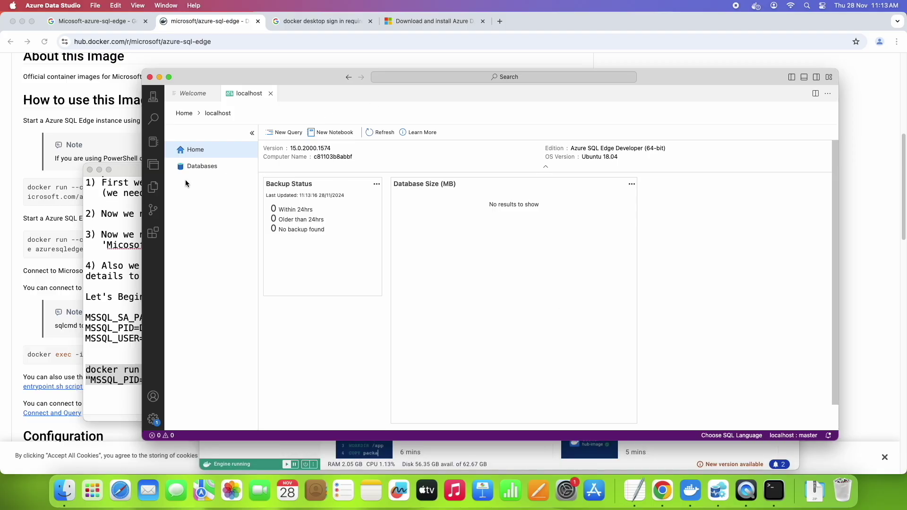
left_click_drag(651, 76, 644, 79)
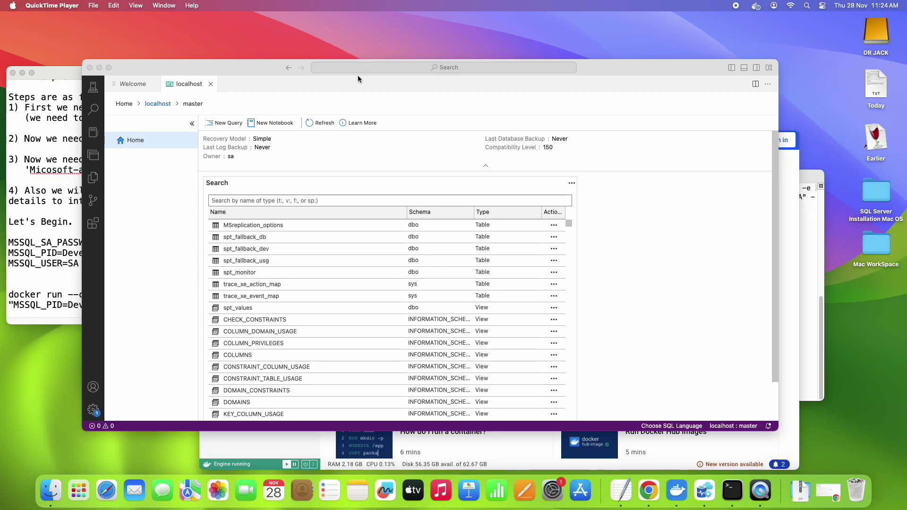
left_click_drag(577, 63, 602, 55)
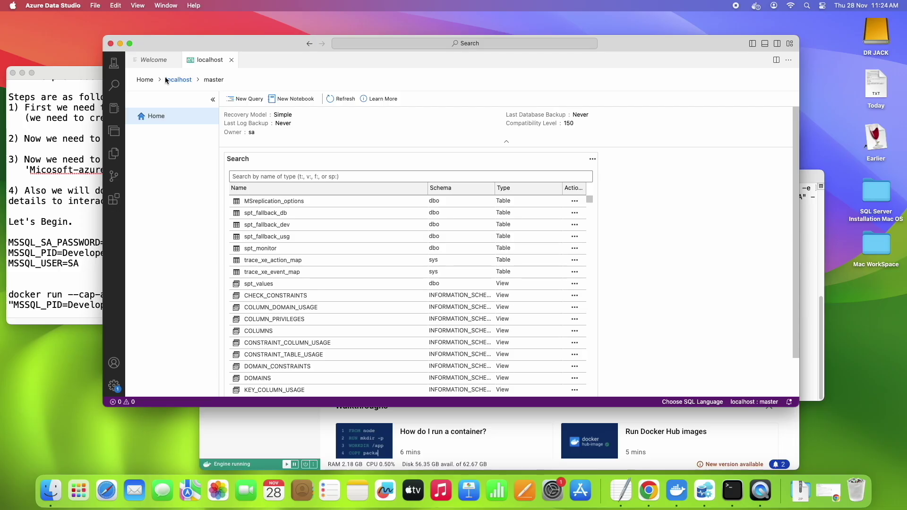
left_click(181, 80)
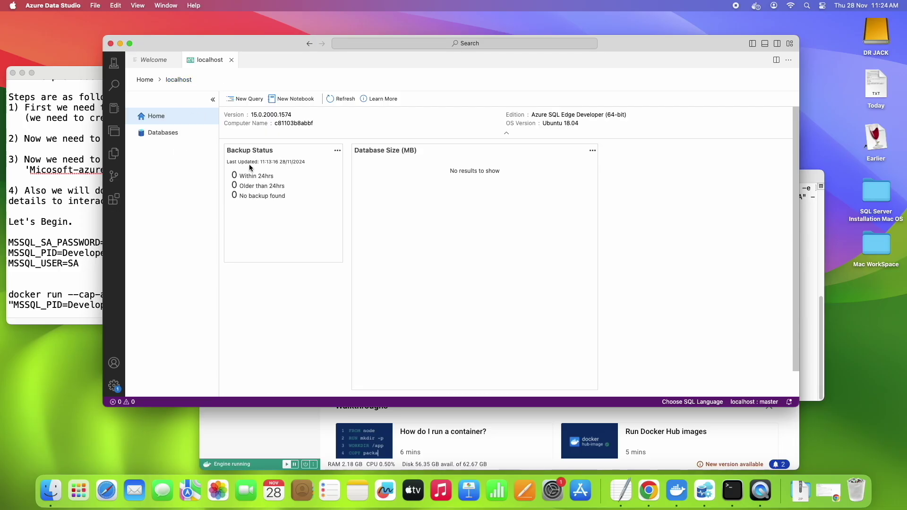
left_click(173, 133)
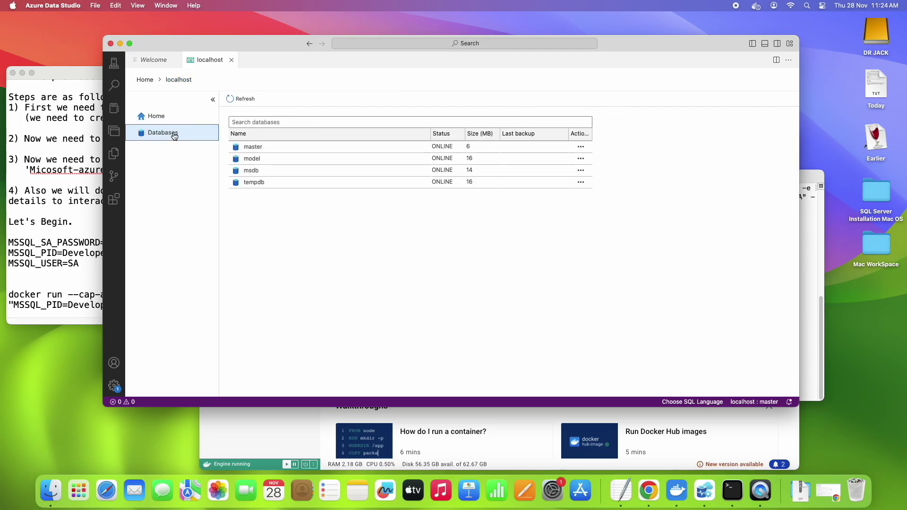
double_click(252, 148)
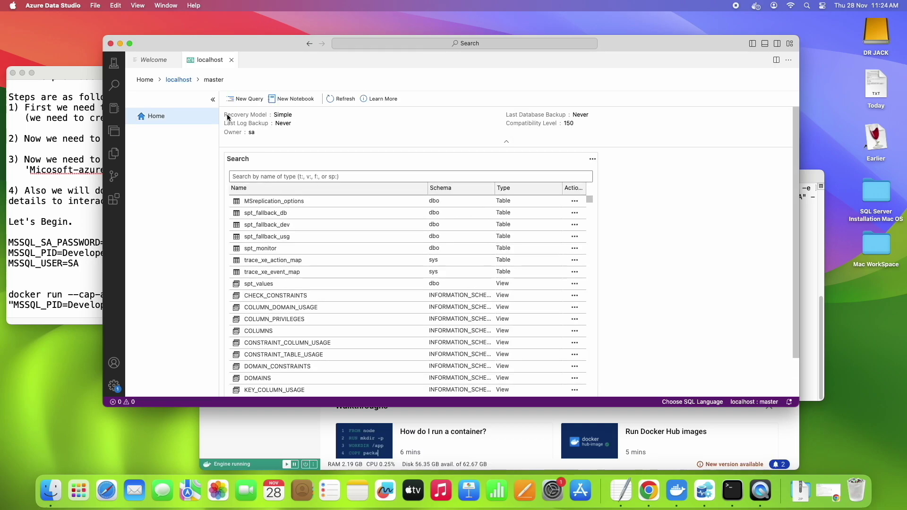
left_click(251, 100)
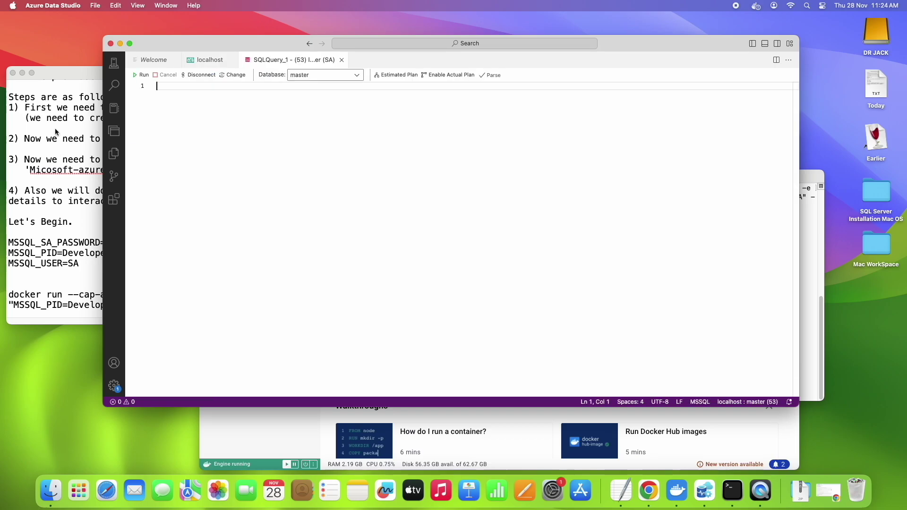
- Switch to the MSSQL Server on mac.txt notes, end the CREATE TABLE Companies statement with a semicolon and copy it
left_click(73, 208)
scroll(101, 230, "up", 1)
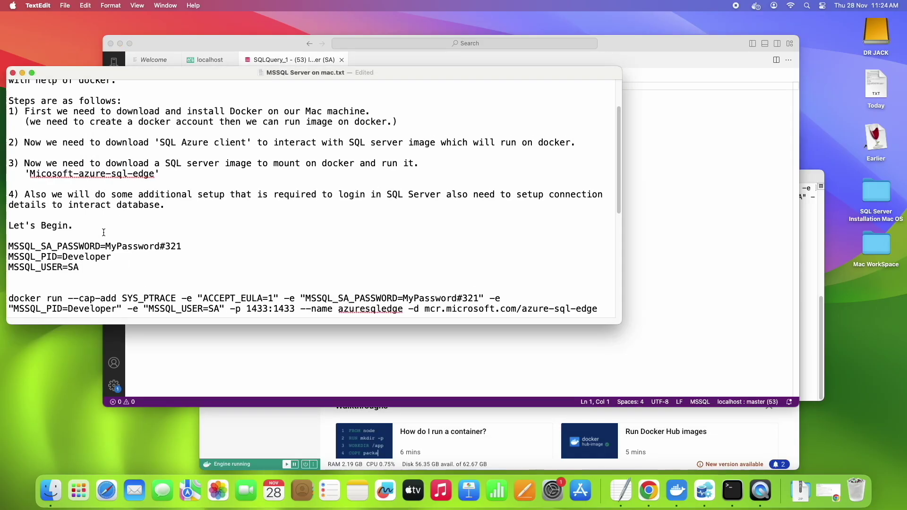
scroll(104, 232, "down", 10)
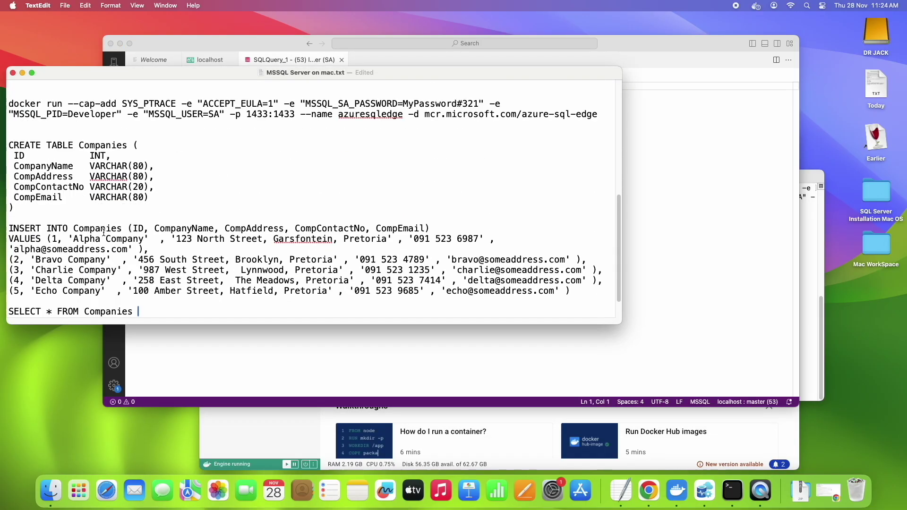
left_click_drag(21, 210, 4, 144)
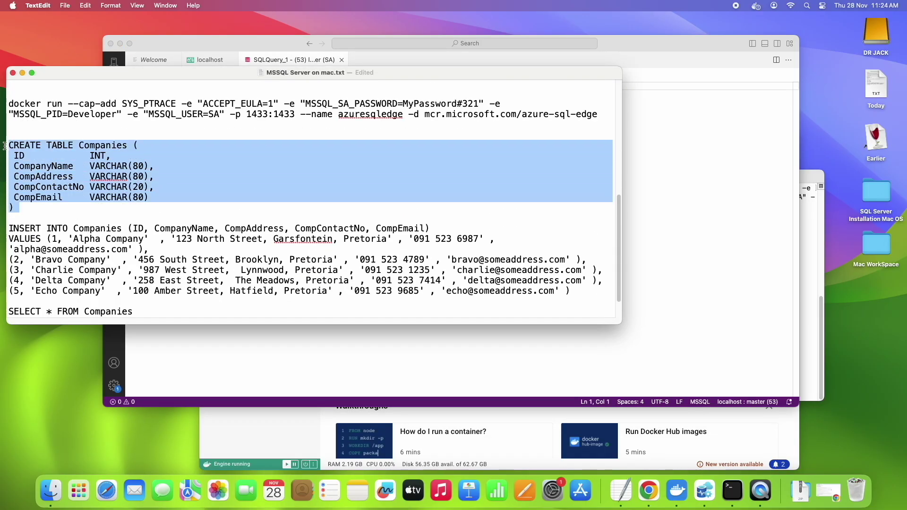
left_click(19, 209)
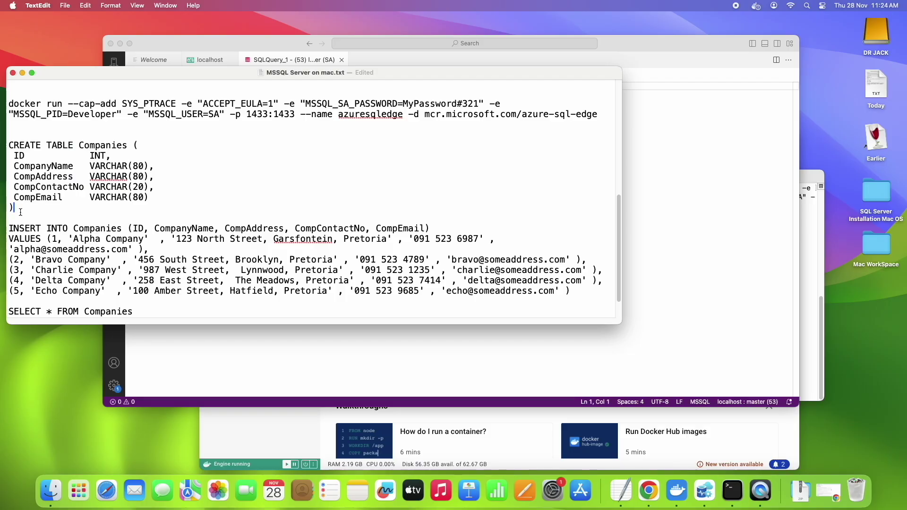
type(";")
left_click_drag(20, 210, 2, 148)
key("super+c")
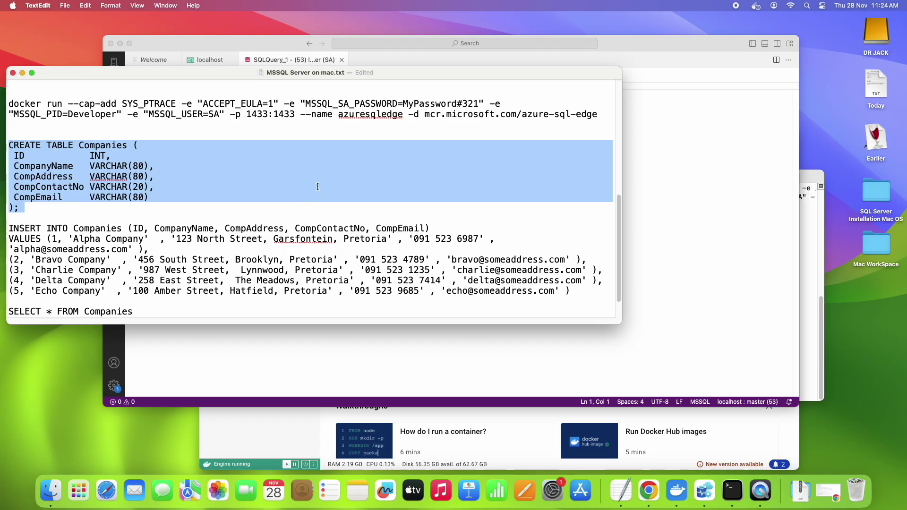
- Return to Azure Data Studio, paste the CREATE TABLE Companies statement into the empty query and run it
left_click(585, 66)
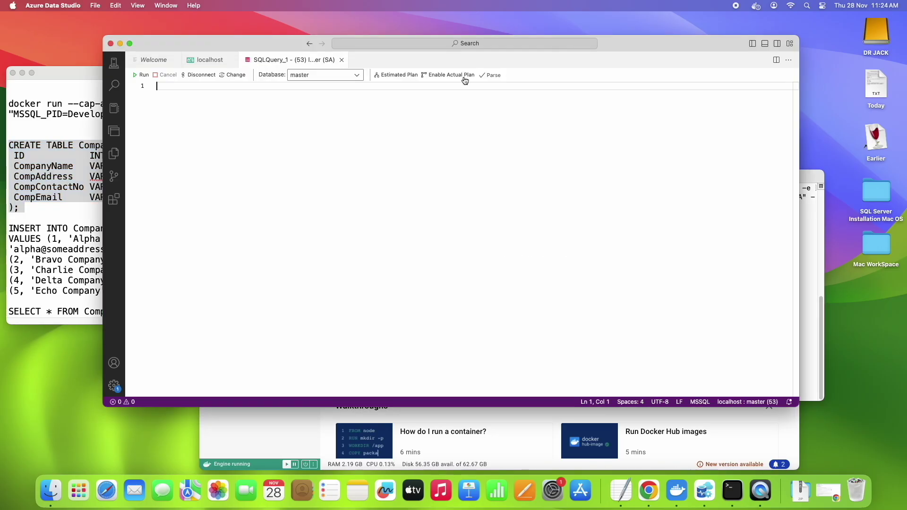
right_click(237, 88)
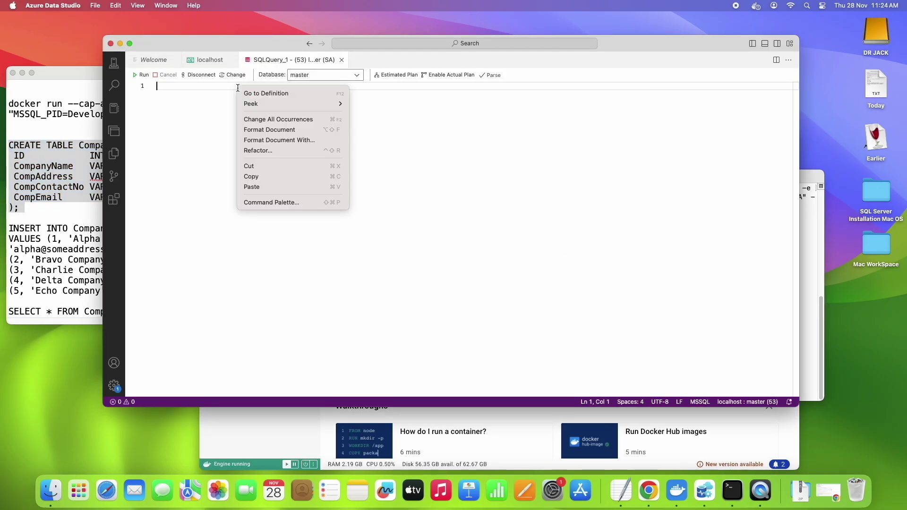
left_click(266, 187)
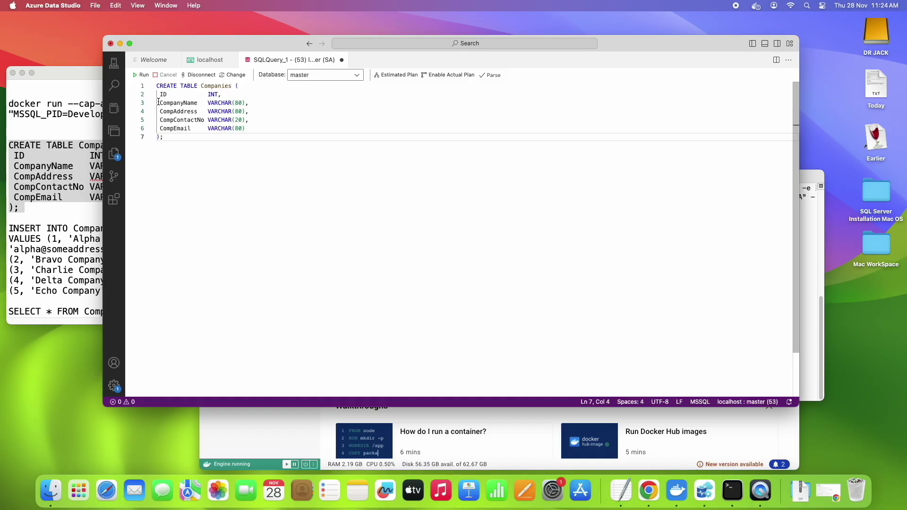
left_click(144, 77)
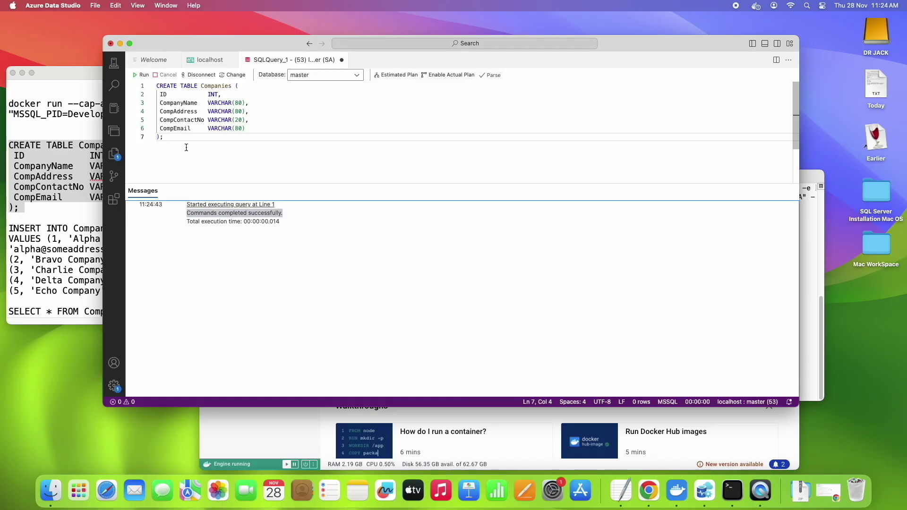
- Clear the CREATE TABLE query, then copy the five-row INSERT INTO Companies statement from the TextEdit notes
left_click(169, 144)
key("super+a")
key("BackSpace")
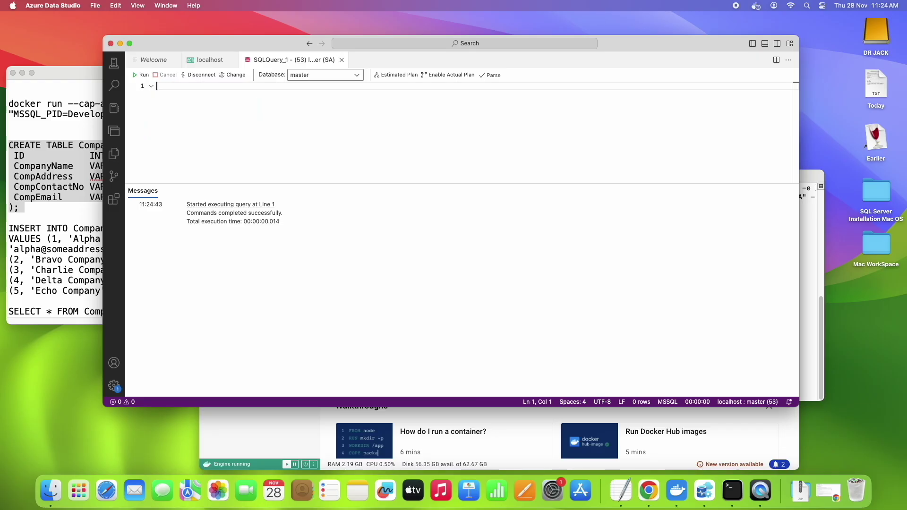
left_click(54, 72)
scroll(22, 289, "down", 1)
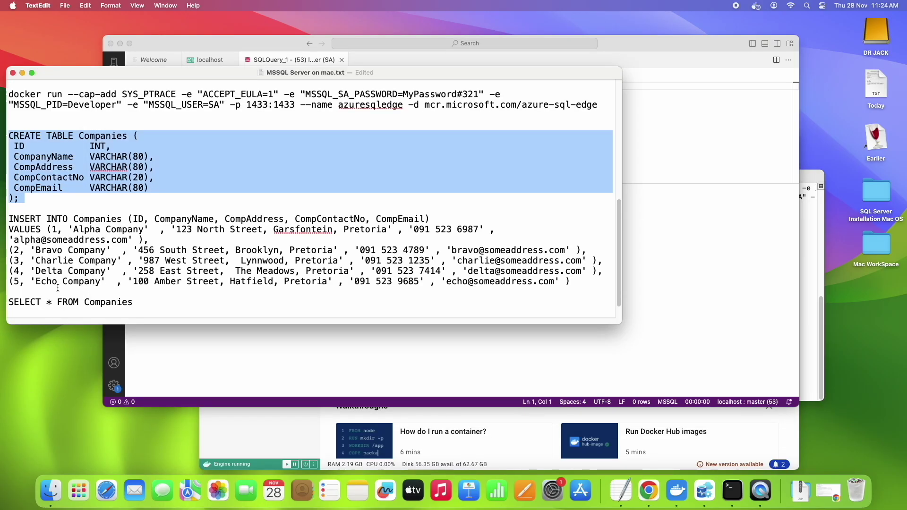
left_click_drag(21, 288, 2, 222)
key("super+c")
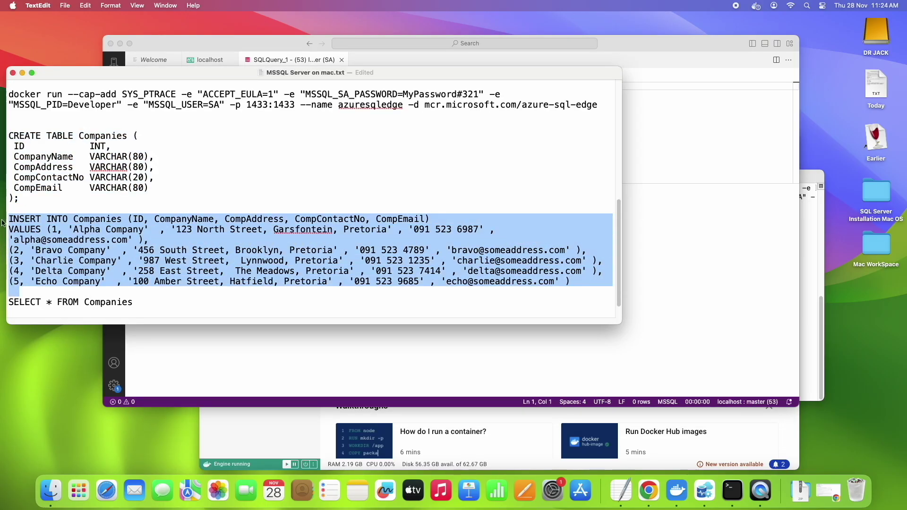
- Paste the INSERT INTO Companies statement into the Azure Data Studio query, end it with a semicolon and run it
left_click(666, 152)
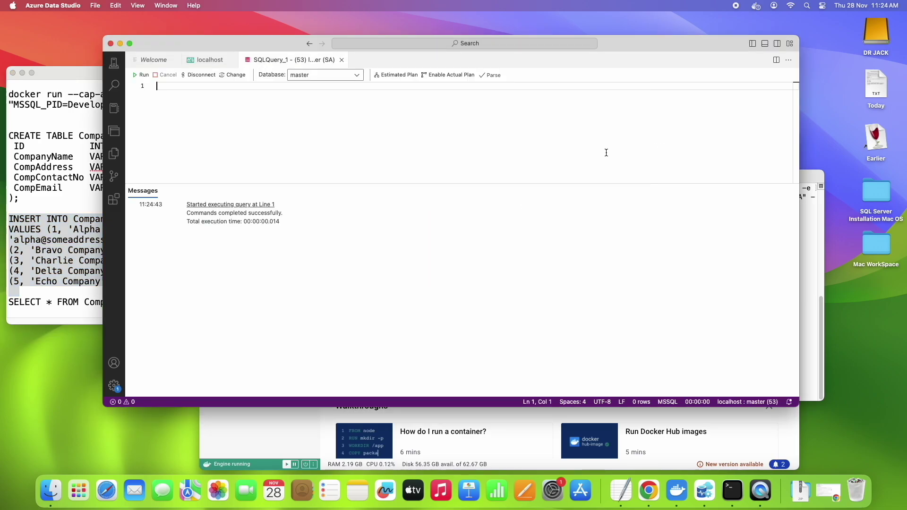
right_click(273, 119)
left_click(296, 218)
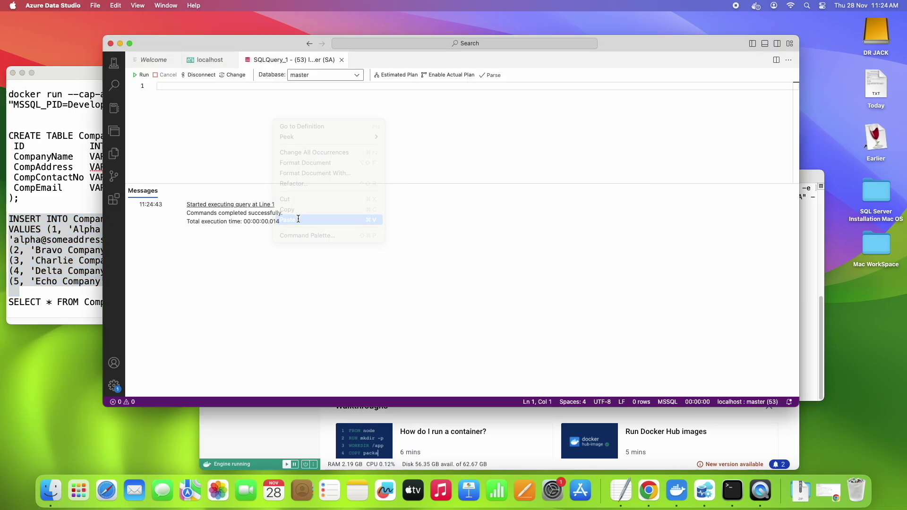
left_click(517, 130)
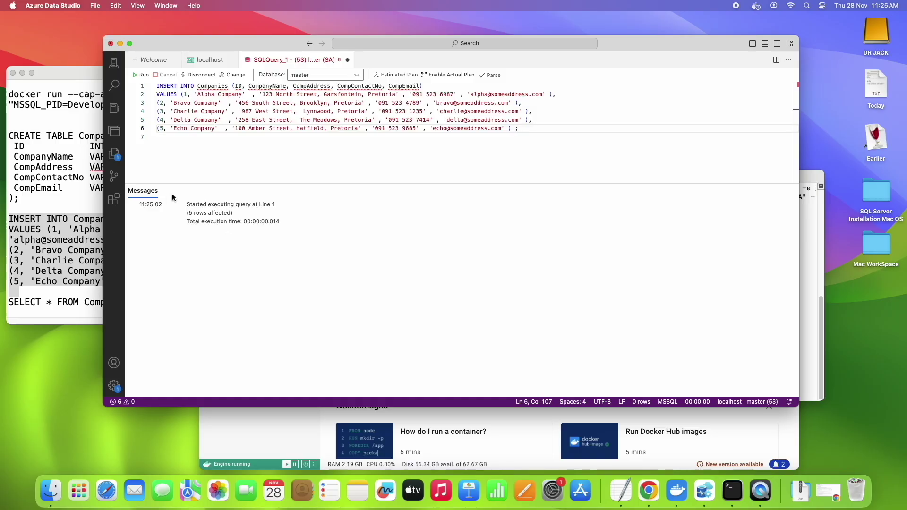
- Clear the whole INSERT INTO Companies statement from the query editor
left_click(282, 150)
left_click(559, 132)
key("Return")
key("Return")
key("super+a")
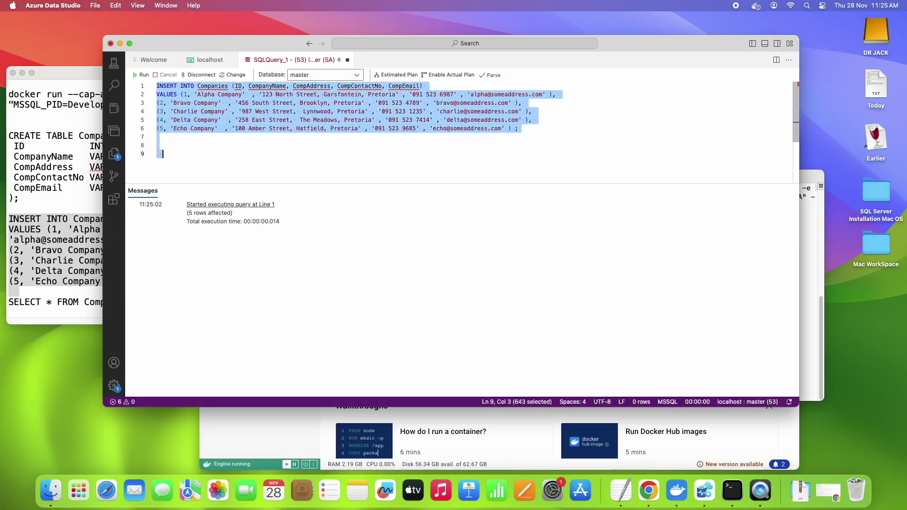
key("BackSpace")
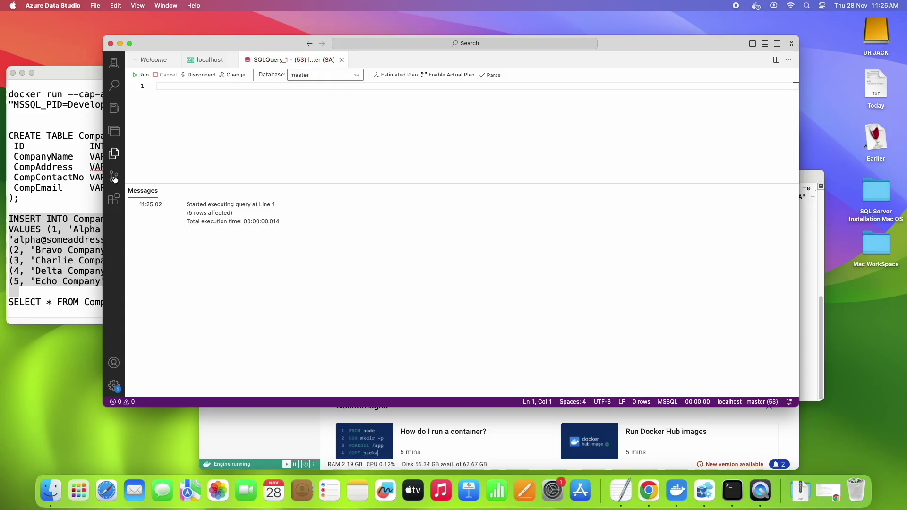
- Switch to the TextEdit notes and copy the SELECT * FROM Companies statement
left_click(85, 302)
left_click_drag(134, 304, 9, 299)
key("super+c")
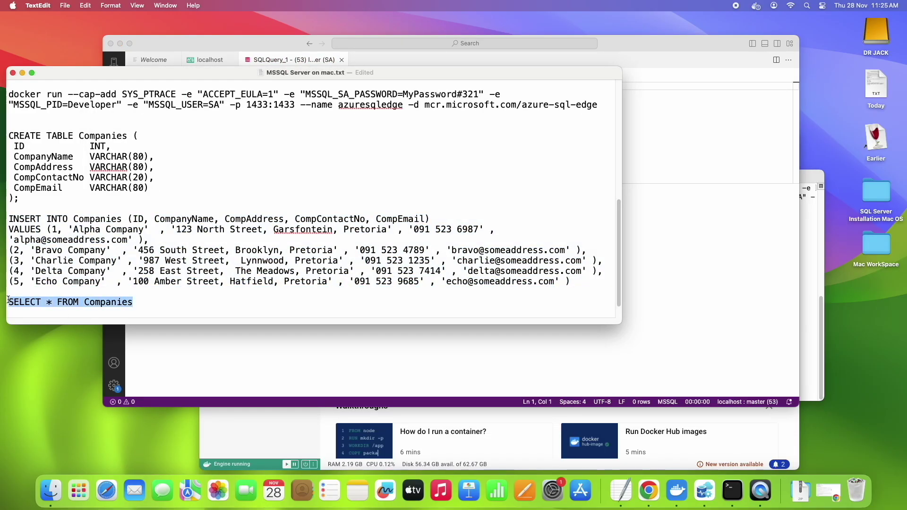
- Paste SELECT * FROM Companies into the empty Azure Data Studio query, end it with a semicolon and run it
left_click(647, 142)
key("super+v")
type(";")
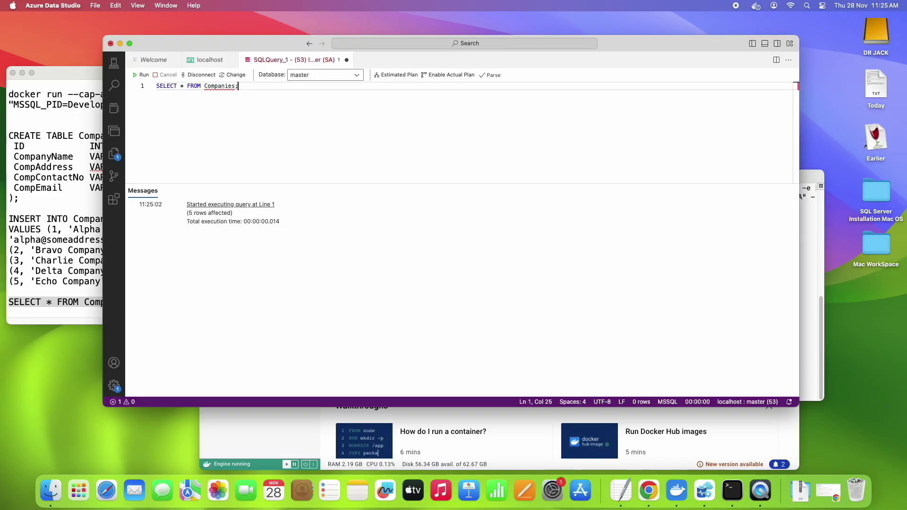
left_click_drag(246, 92, 155, 87)
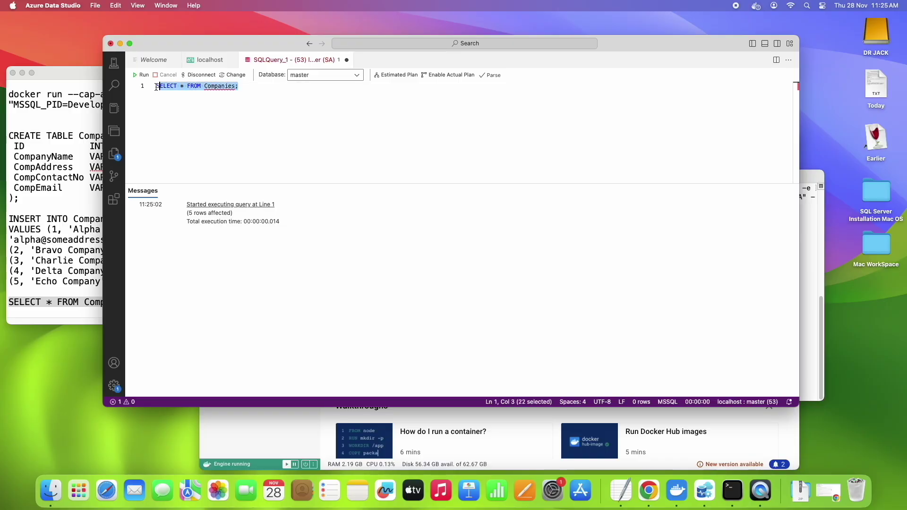
left_click(142, 75)
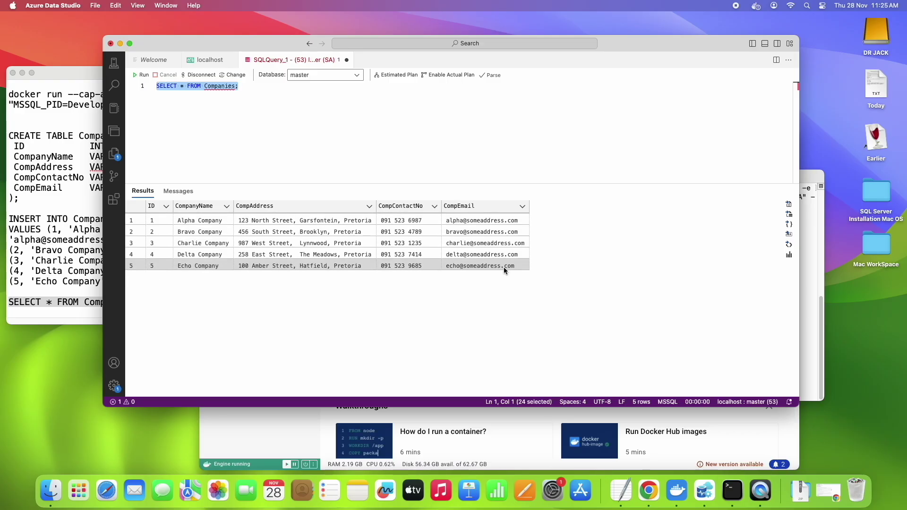
left_click_drag(635, 44, 633, 73)
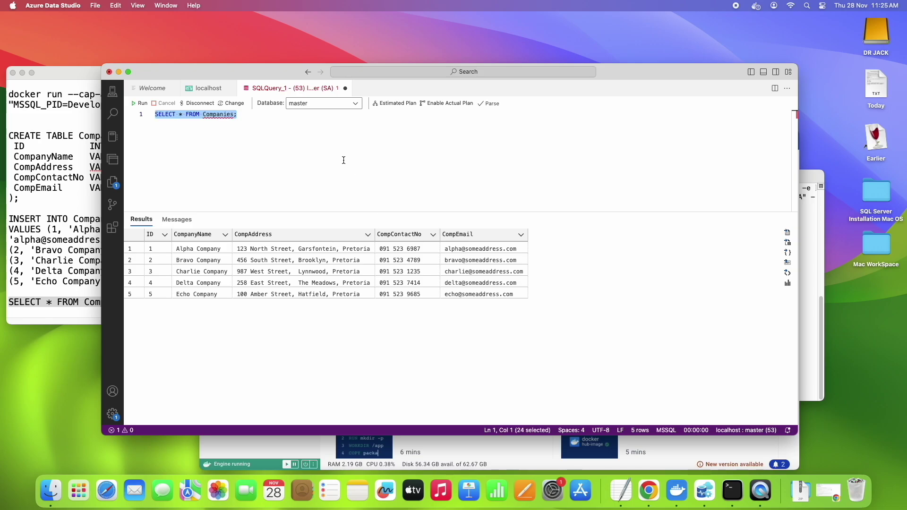
mouse_move(616, 77)
left_mouse_down()
mouse_move(638, 67)
mouse_move(614, 78)
left_mouse_up()
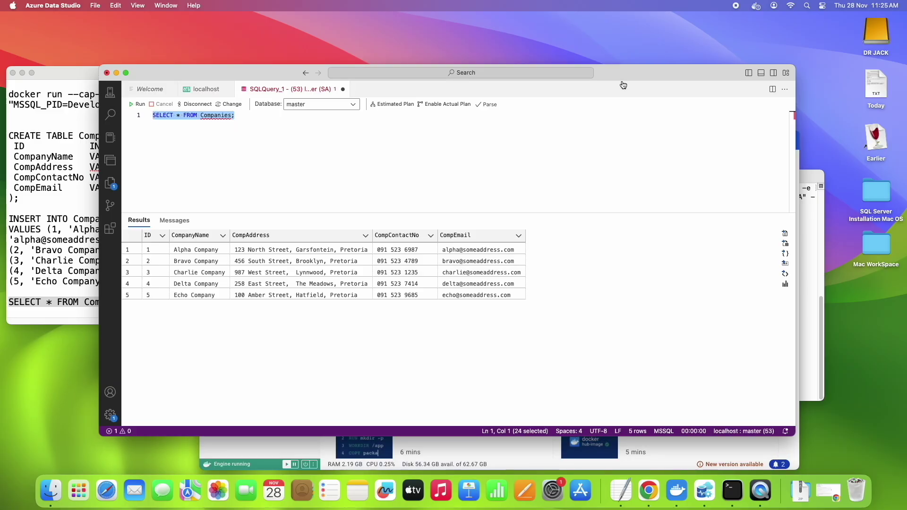
- Bring up the heading and installation steps at the start of the TextEdit notes, then minimize the notes window
left_click(68, 95)
scroll(329, 240, "up", 15)
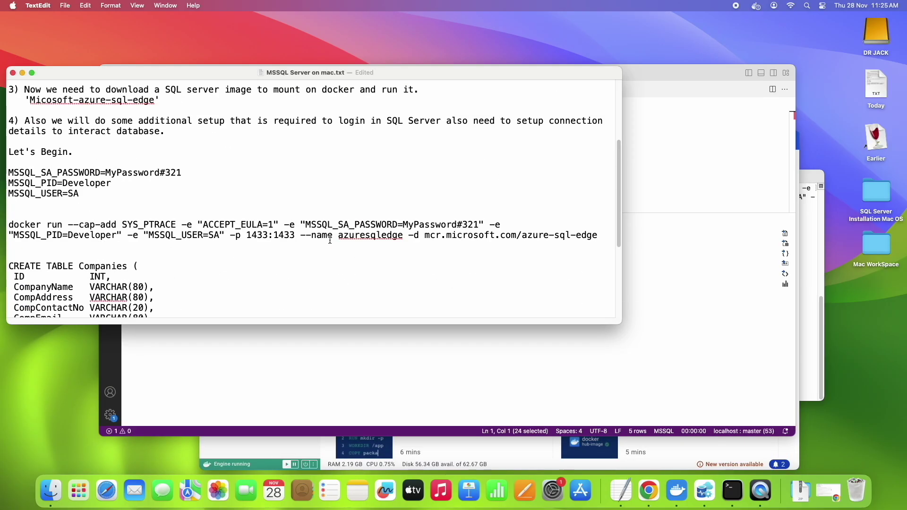
left_click_drag(218, 94, 580, 26)
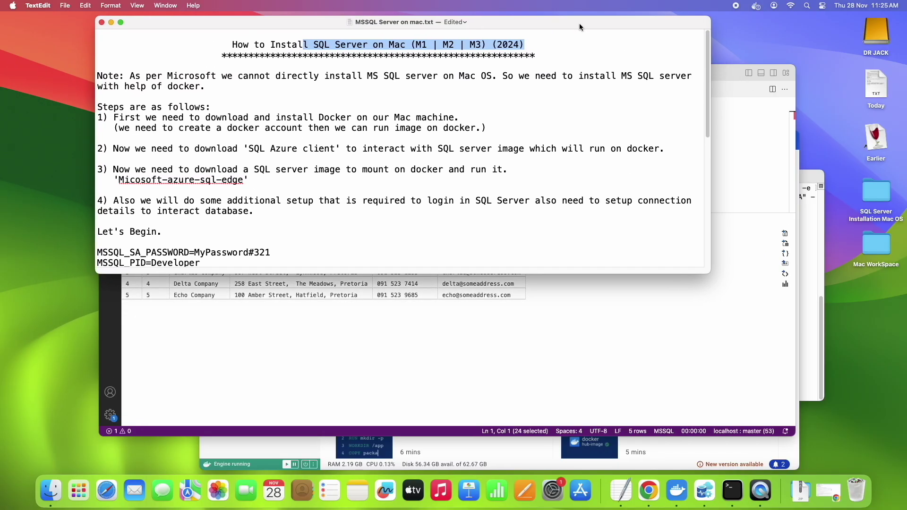
key("cmd+m")
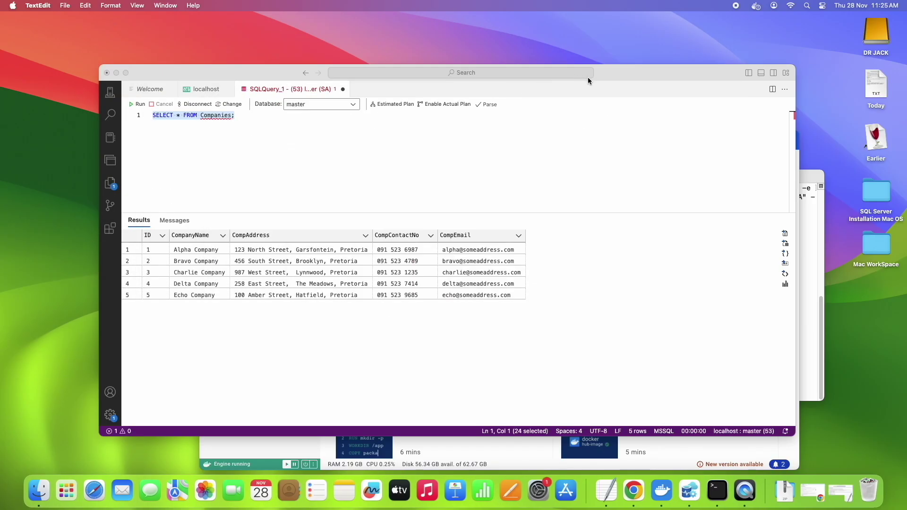
- Switch back to Azure Data Studio, show its Welcome page and move the window slightly higher on the desktop
left_click(162, 93)
left_click_drag(624, 76, 615, 47)
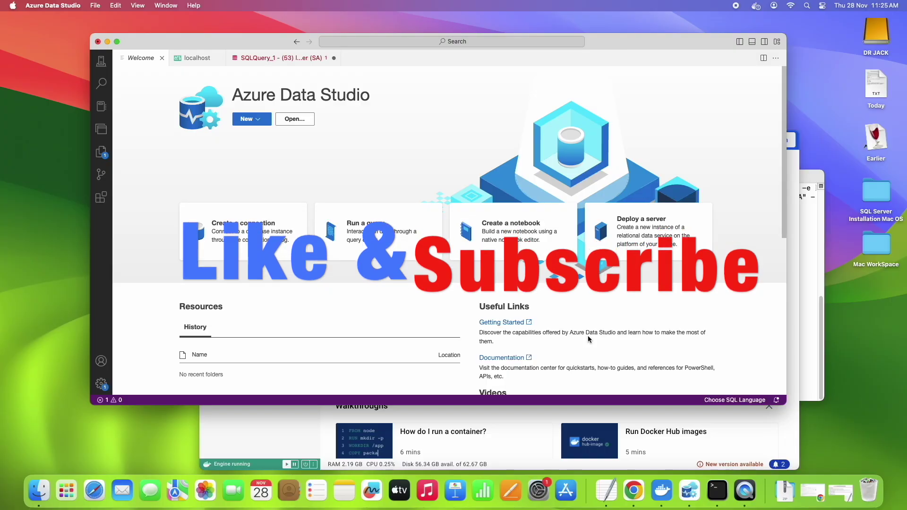